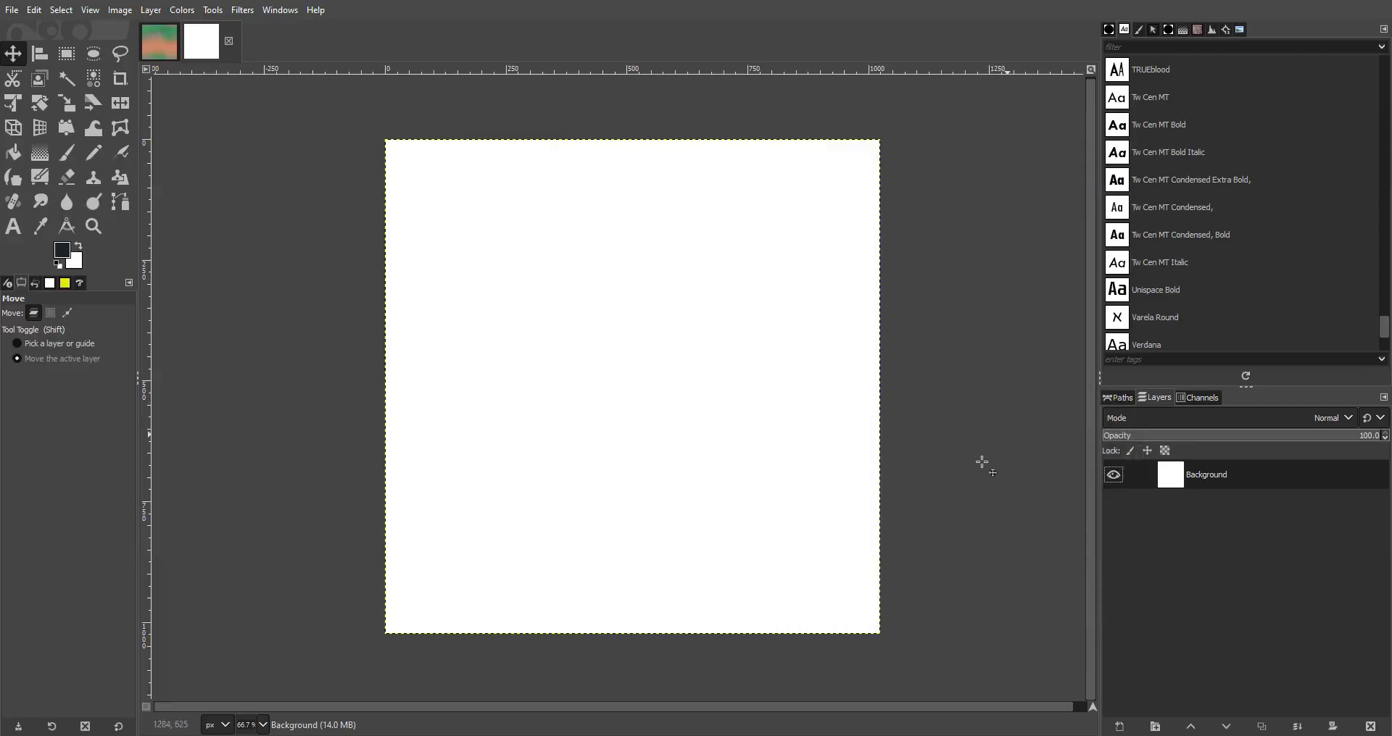
Step: Switch to the green-and-pink texture image and check it has Red, Green, Blue and Alpha channels
left_click_drag(642, 454, 643, 386)
left_click_drag(627, 242, 567, 327)
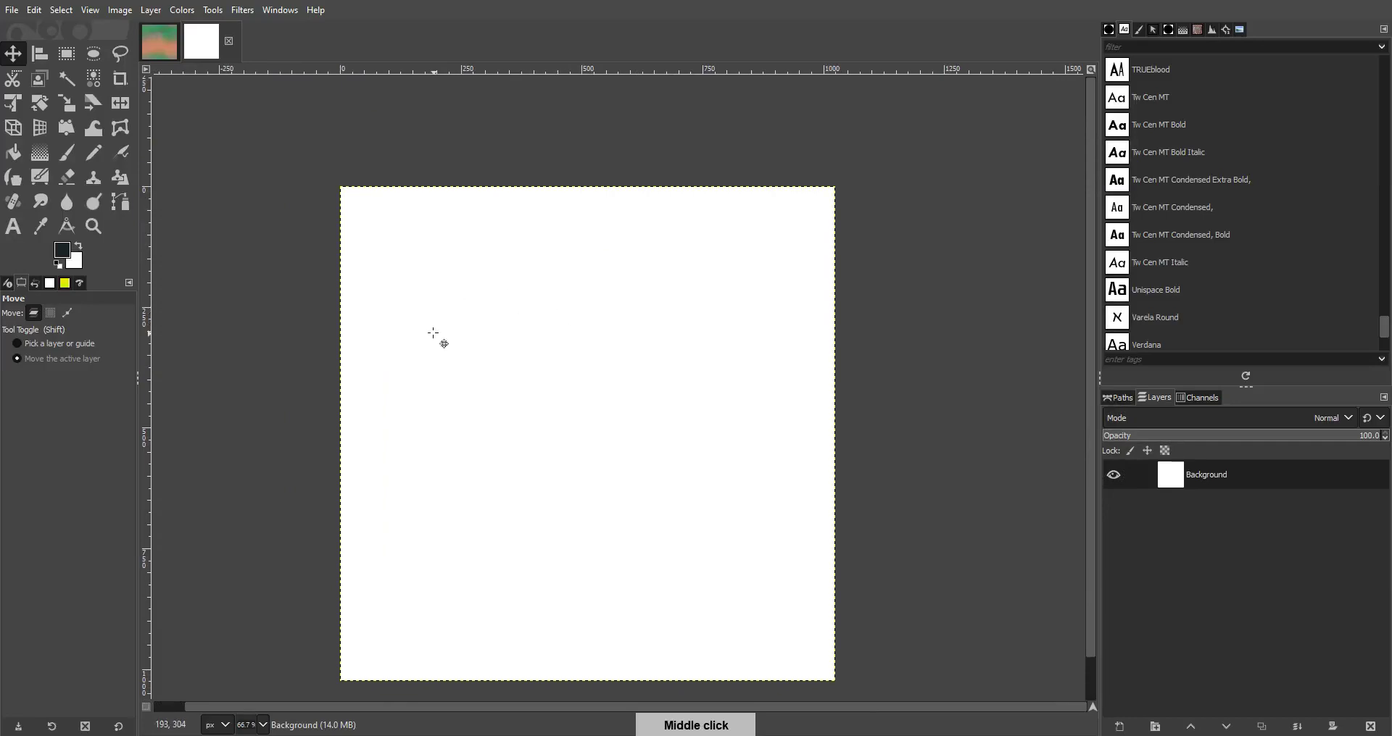
left_click(161, 48)
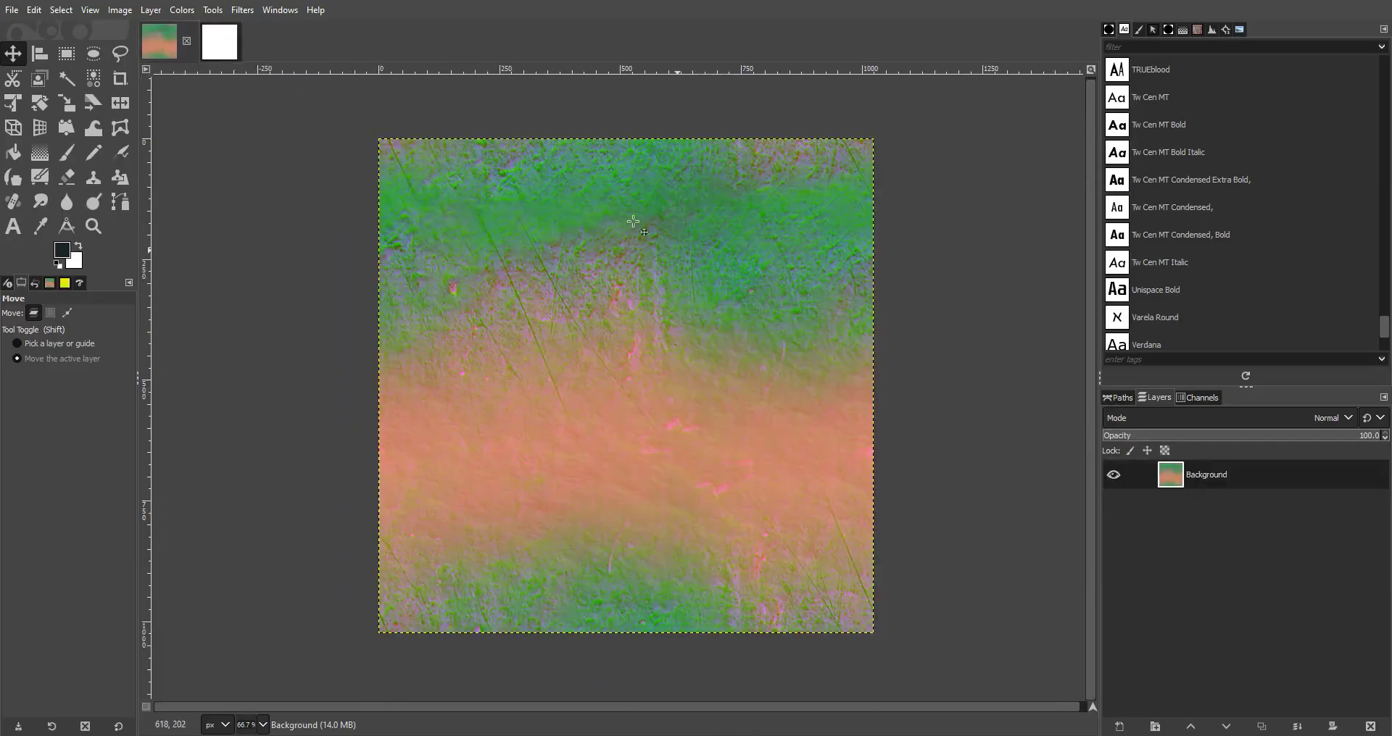
mouse_move(790, 593)
left_mouse_down()
mouse_move(758, 591)
mouse_move(778, 601)
left_mouse_up()
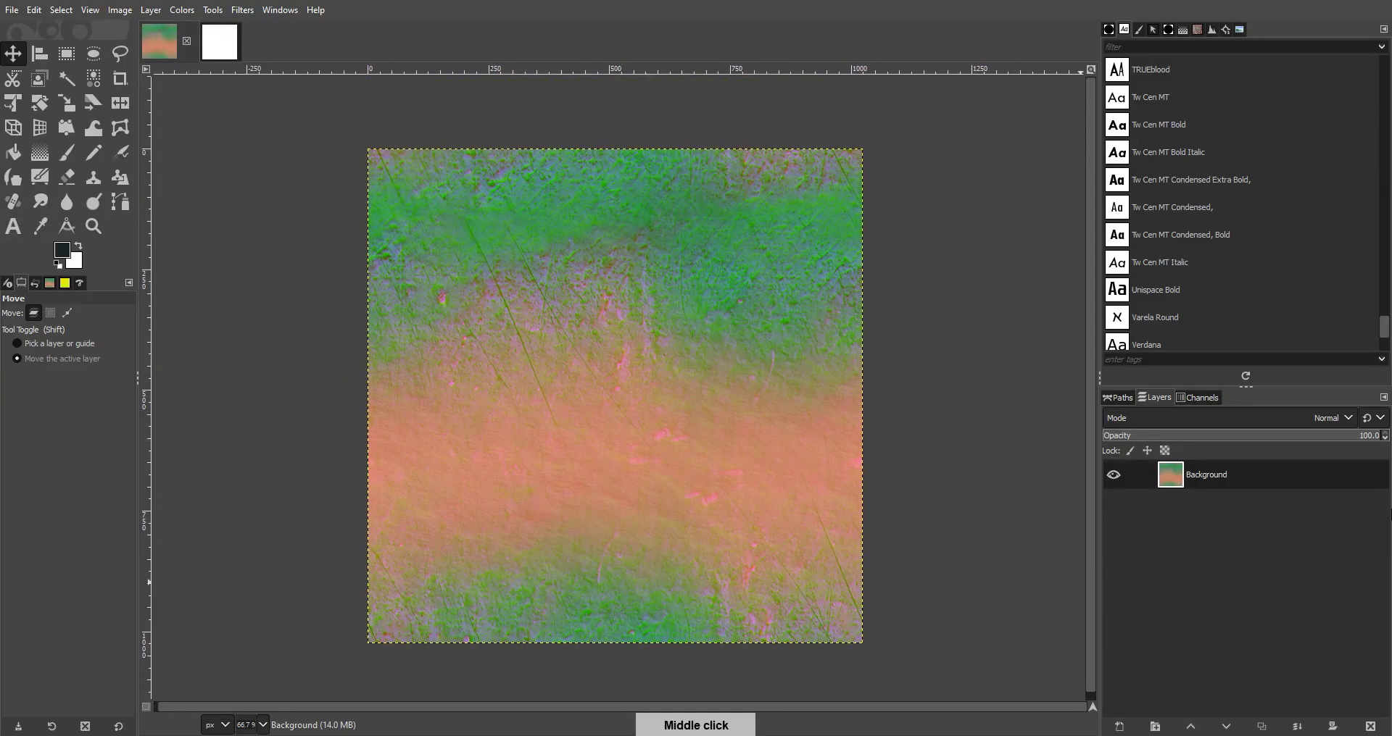
left_click(1196, 398)
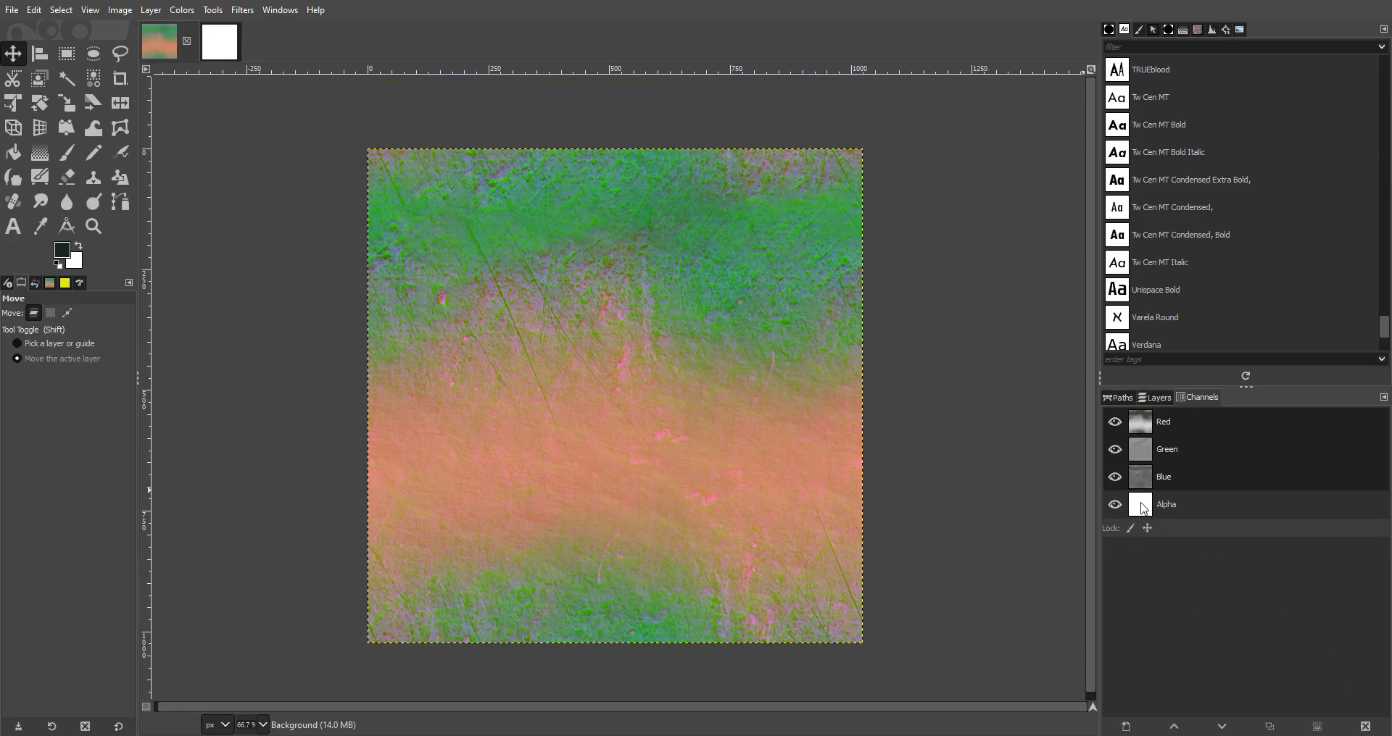
left_click(1153, 397)
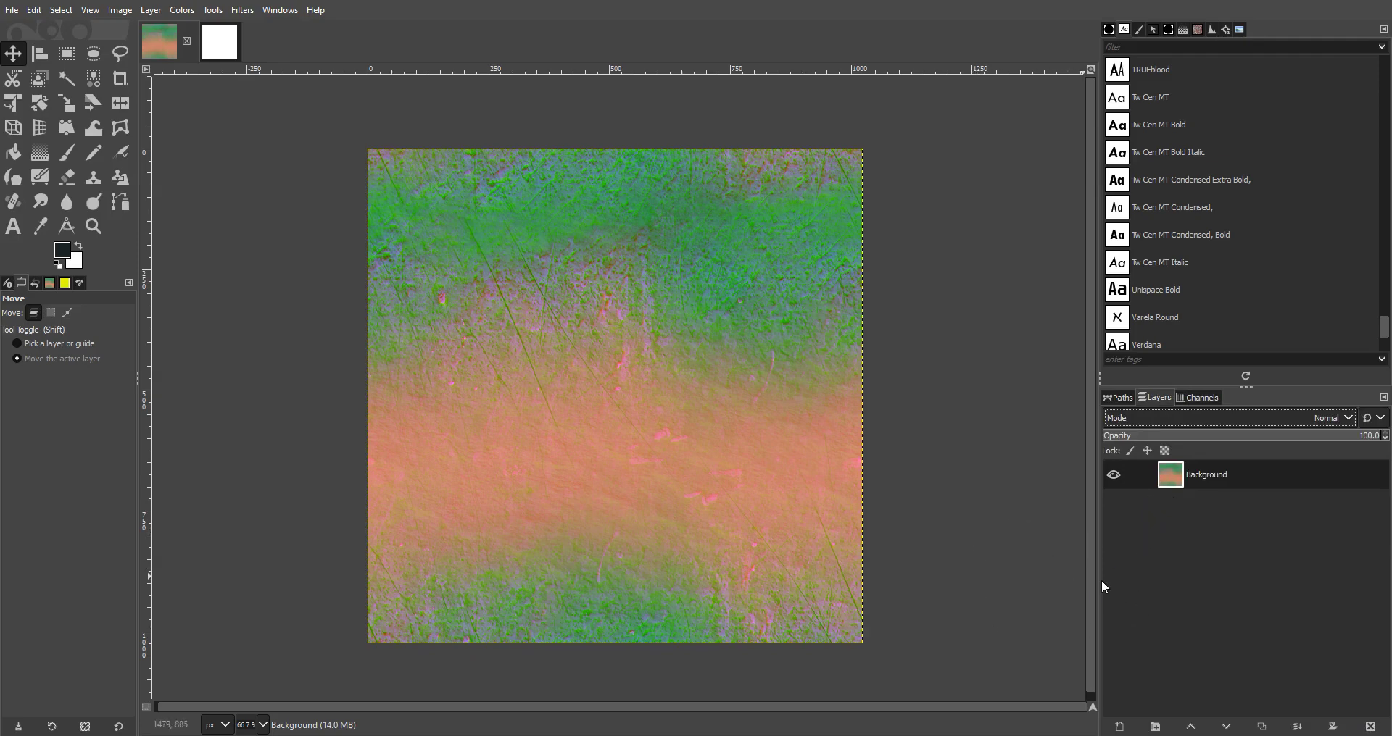
Step: Remove the texture Background layer's alpha channel and confirm only Red, Green, Blue remain
right_click(1170, 477)
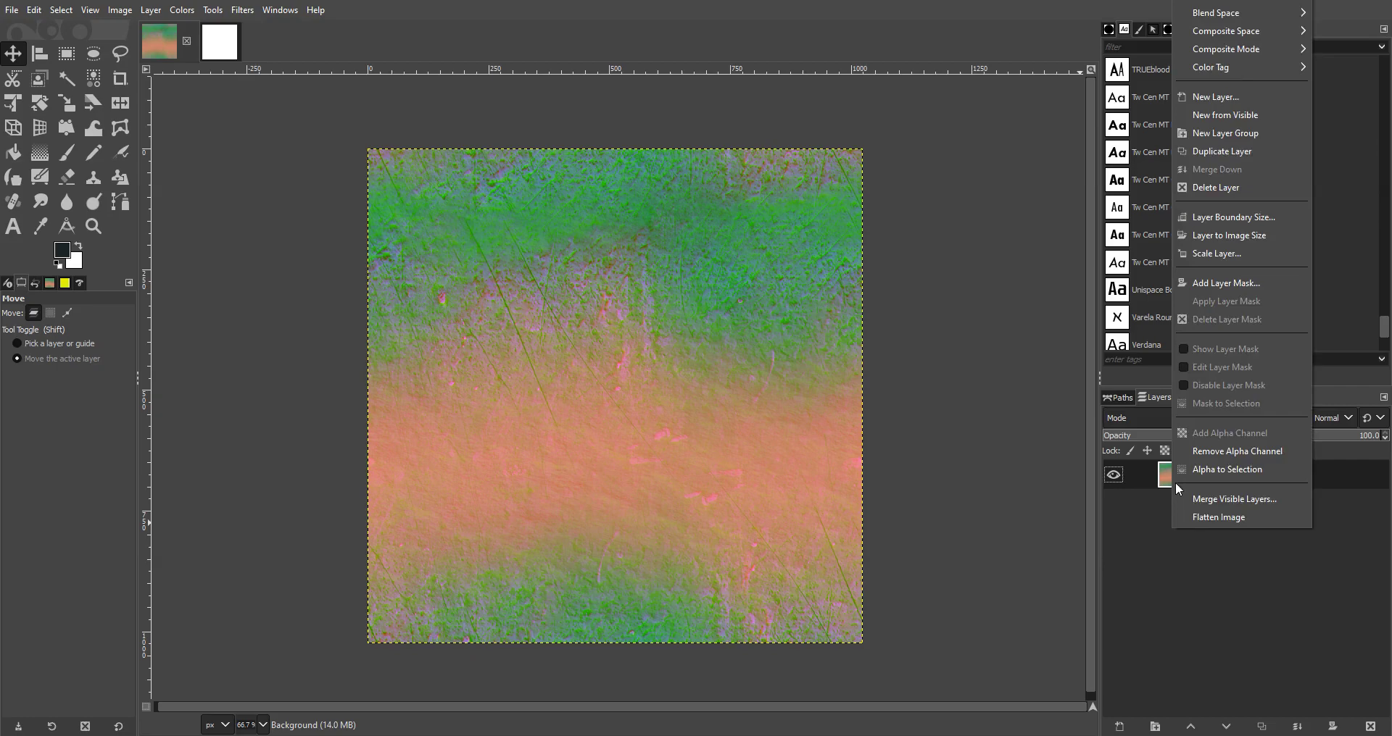
left_click(1204, 452)
left_click(1196, 398)
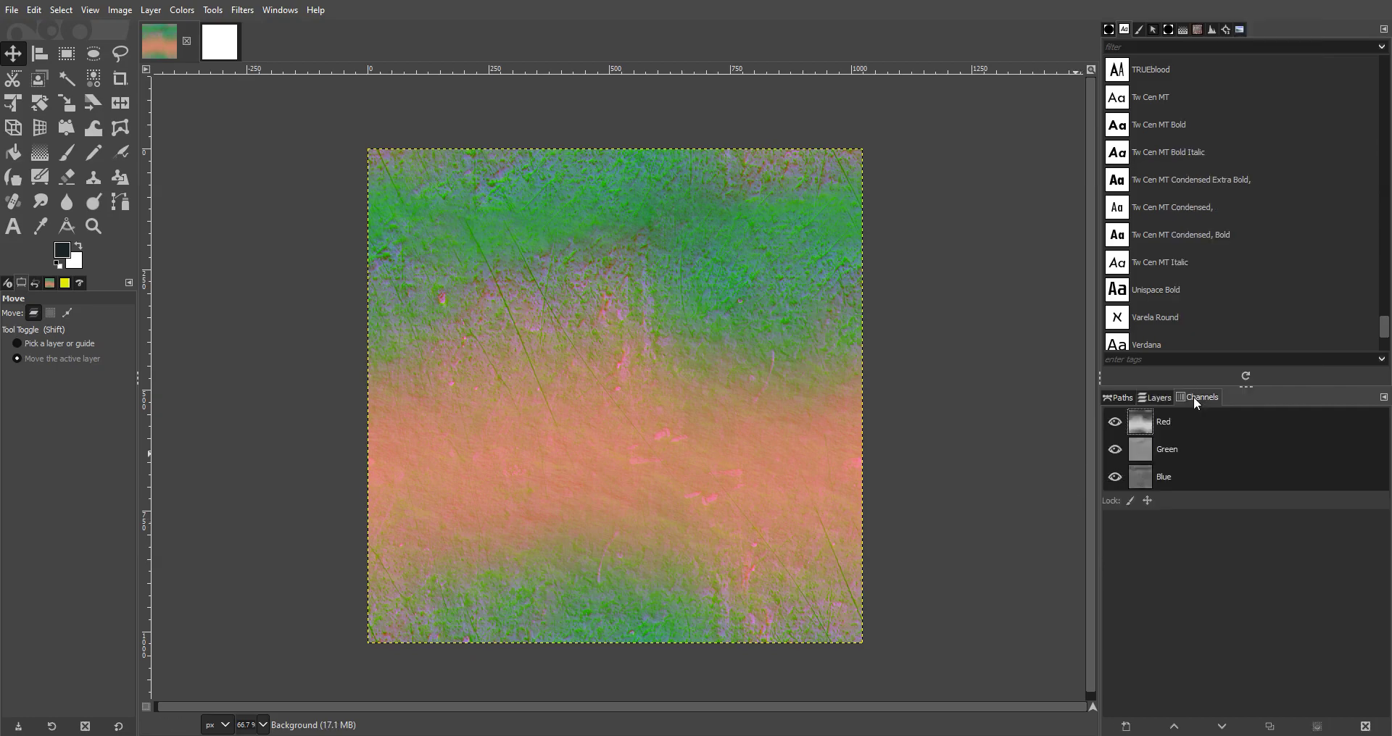
left_click(1156, 398)
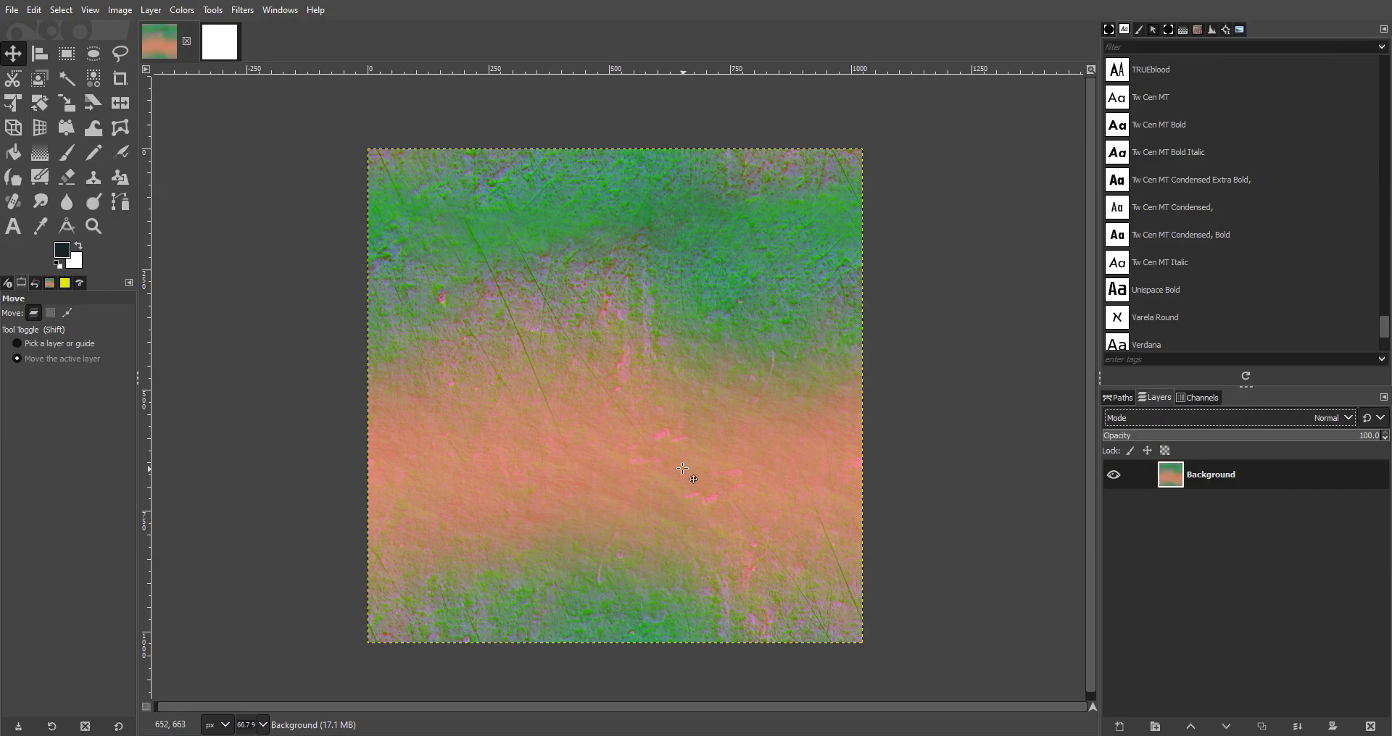
middle_click(711, 407)
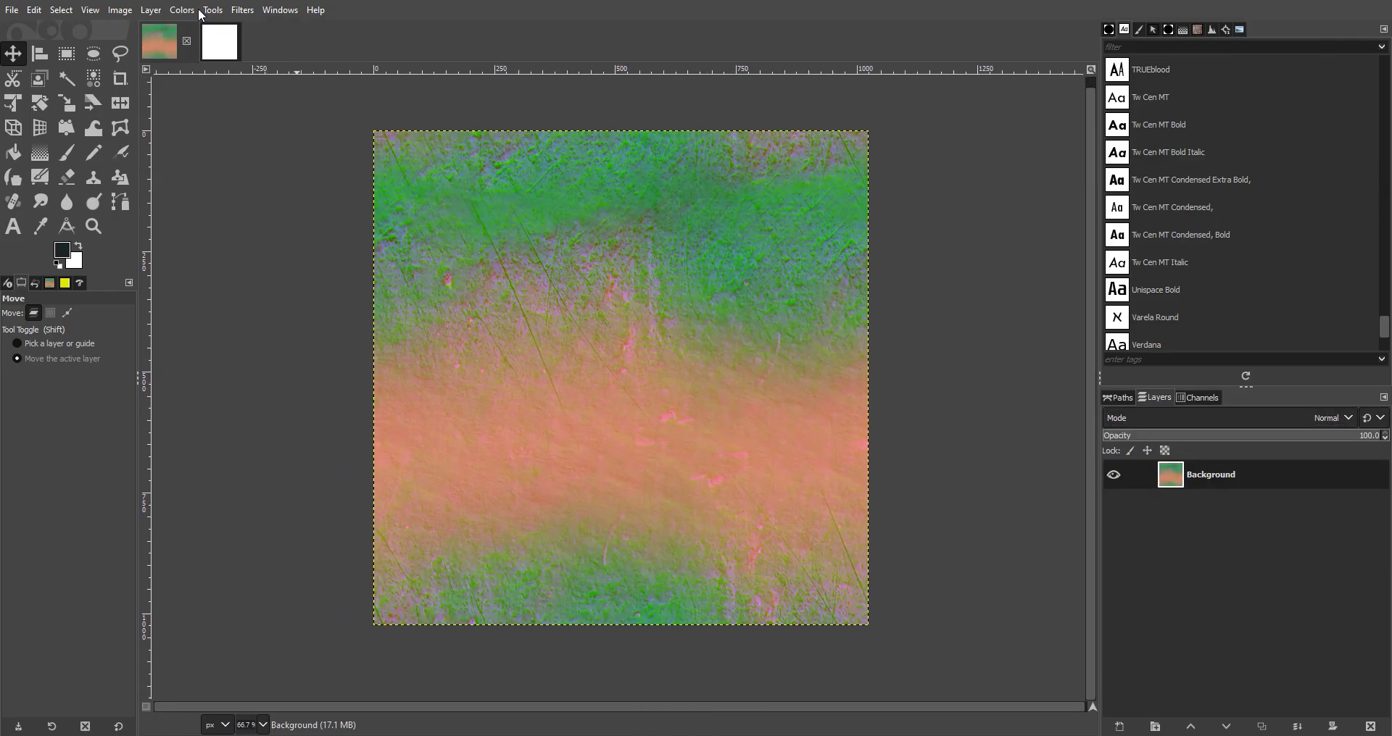
Step: Switch to the white image, then detach, close and re-dock the Layers panel
left_click(219, 41)
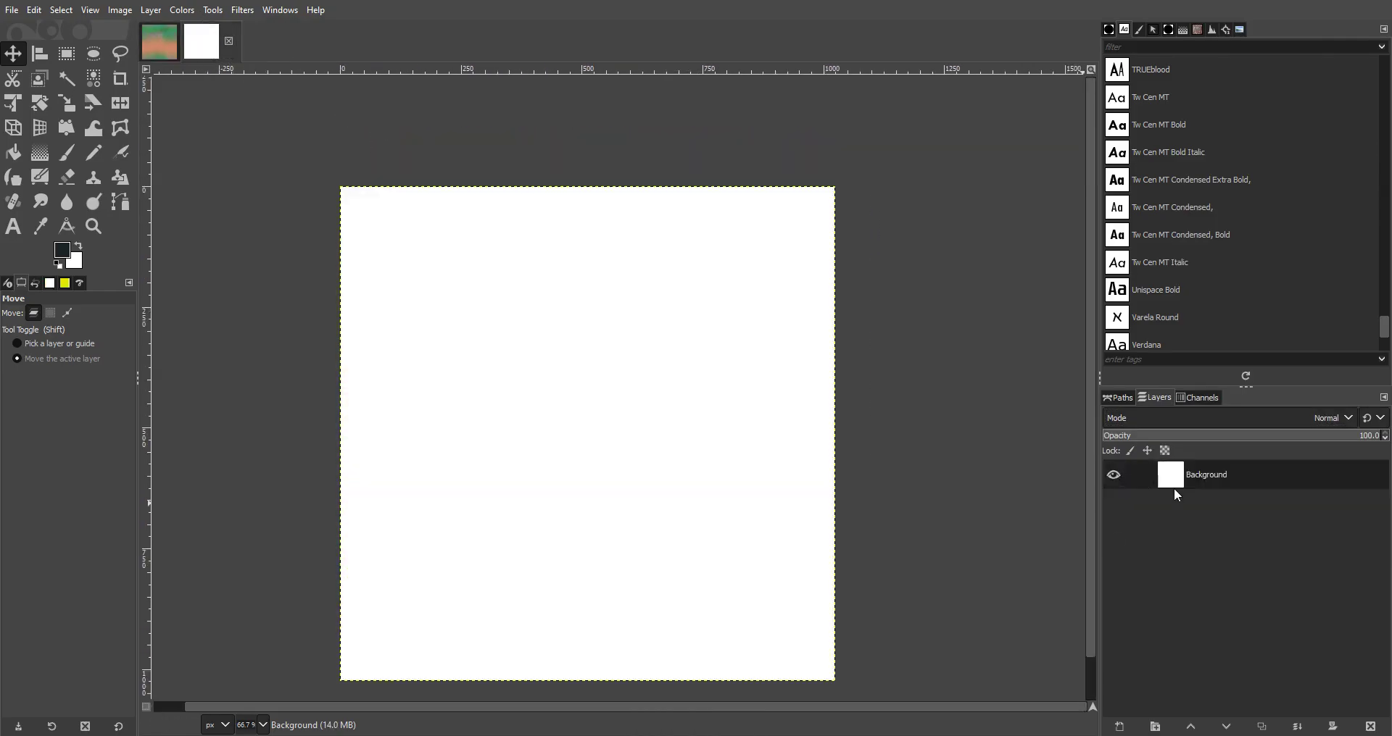
left_click(1182, 398)
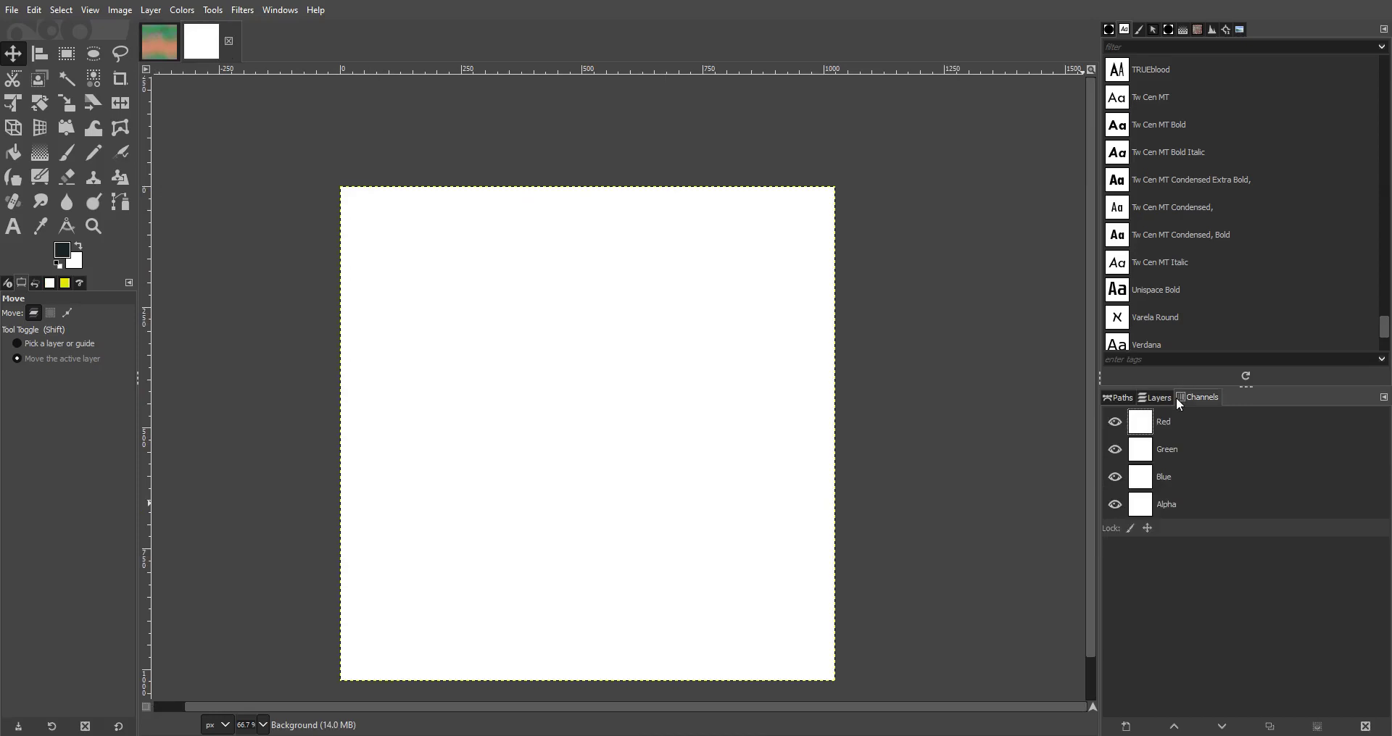
left_click_drag(1161, 395, 1187, 415)
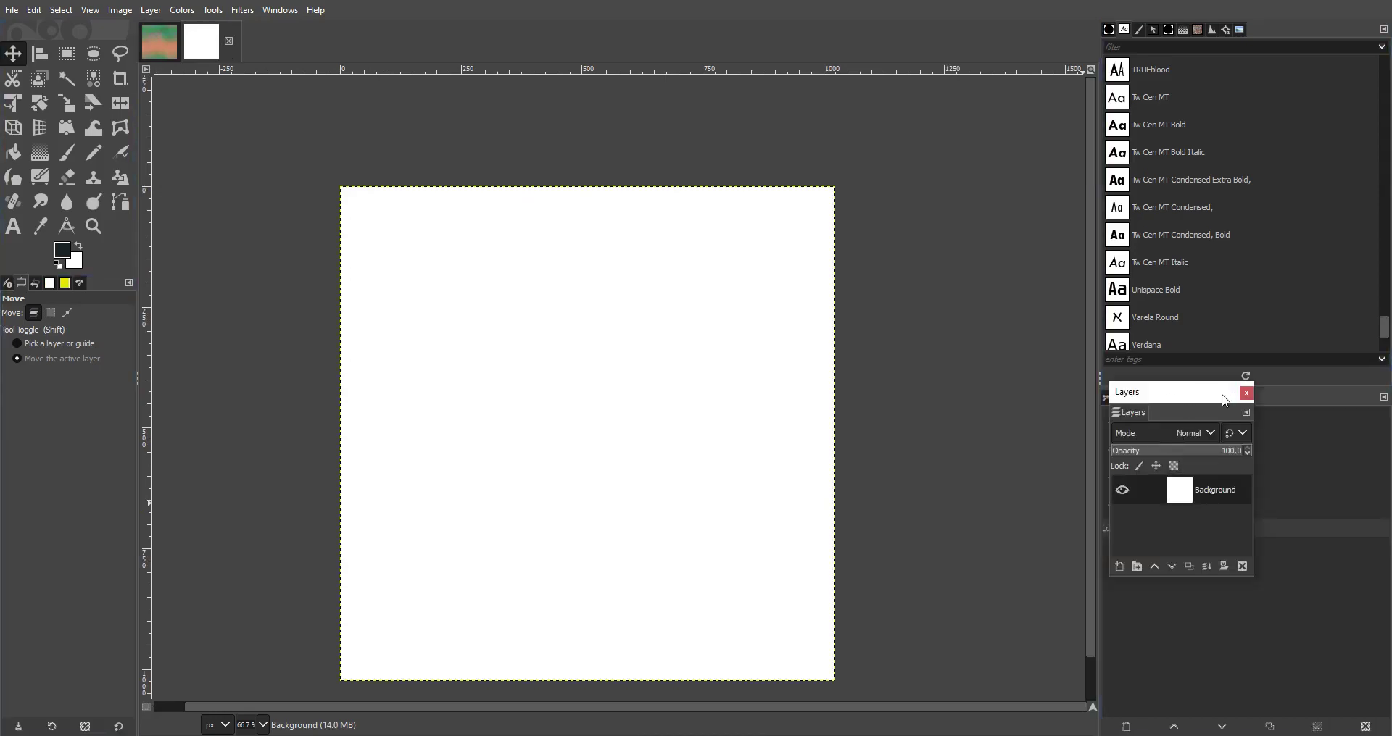
left_click(1246, 393)
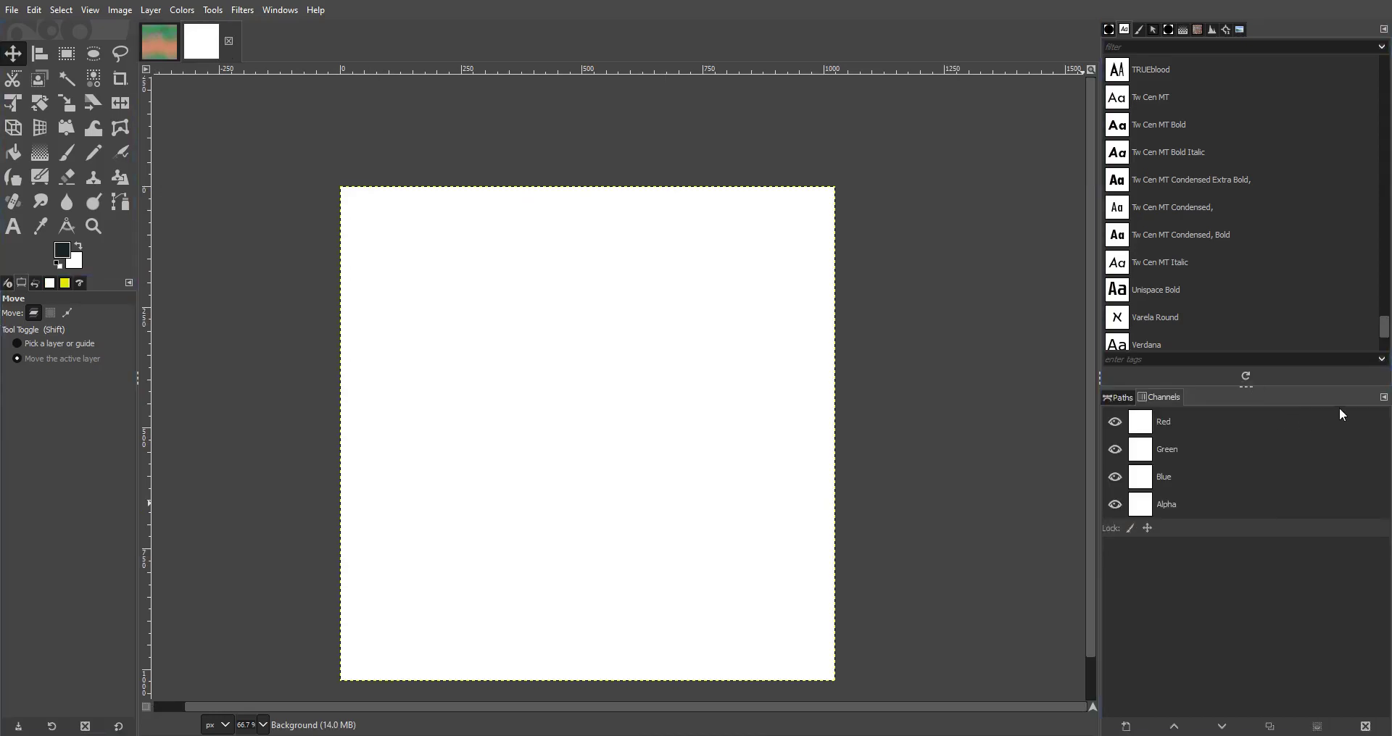
left_click(1383, 397)
mouse_move(1299, 419)
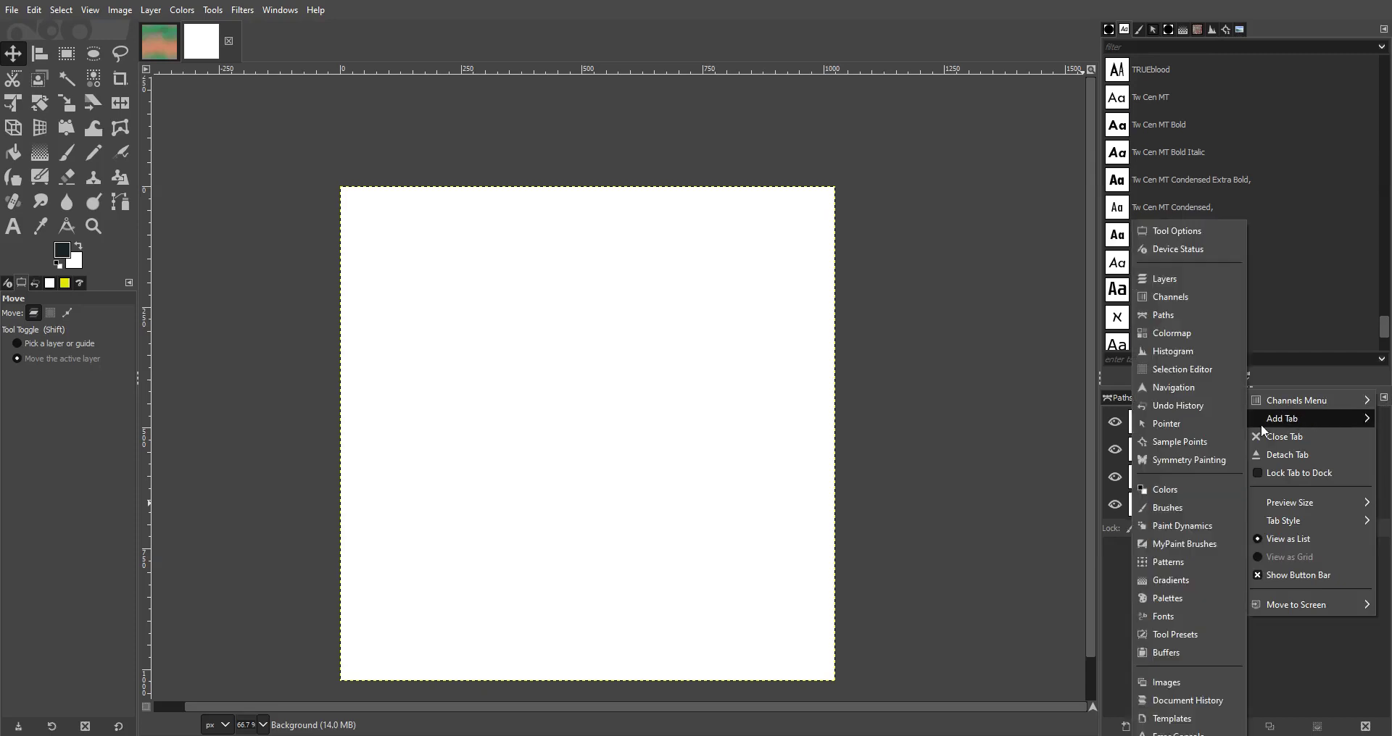
left_click(1154, 282)
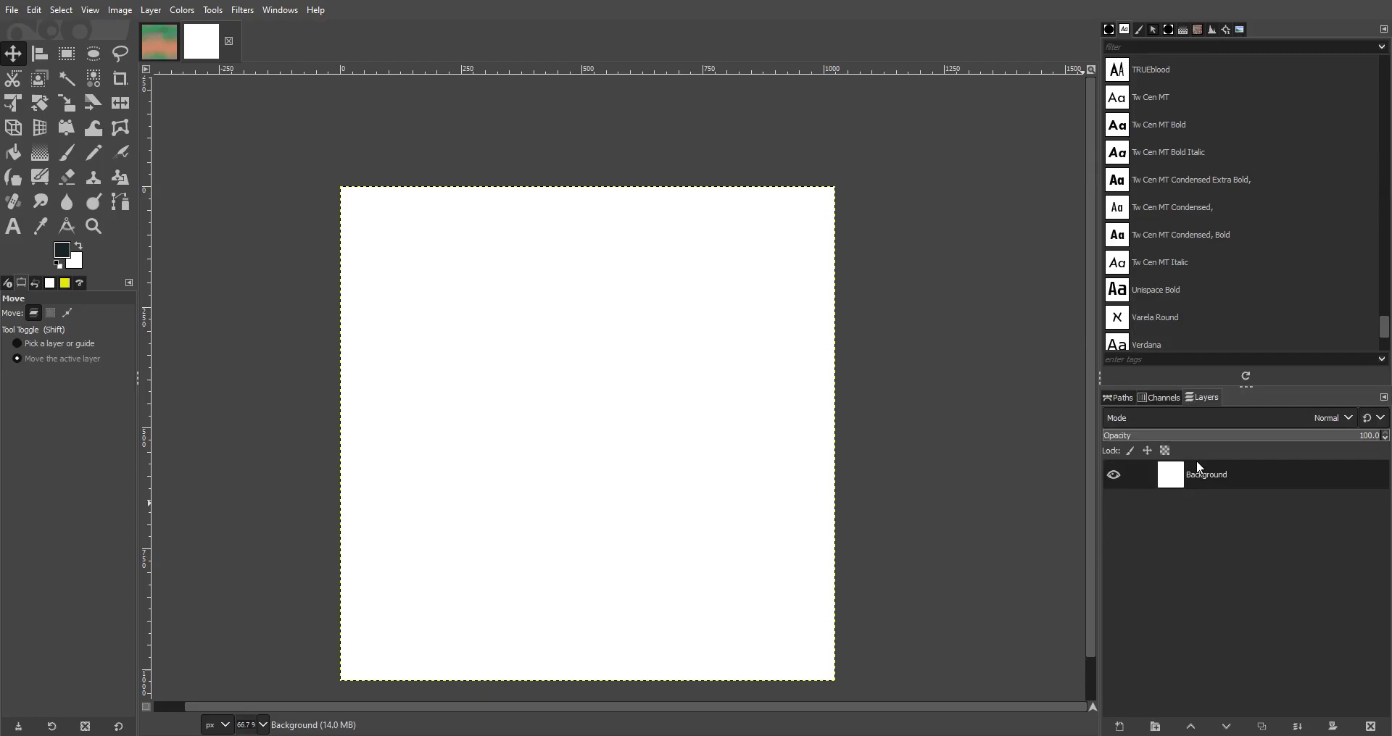
Step: Detach, close and re-dock the Channels panel beside Layers, showing the white image's RGBA channels
left_click_drag(1145, 404, 1221, 437)
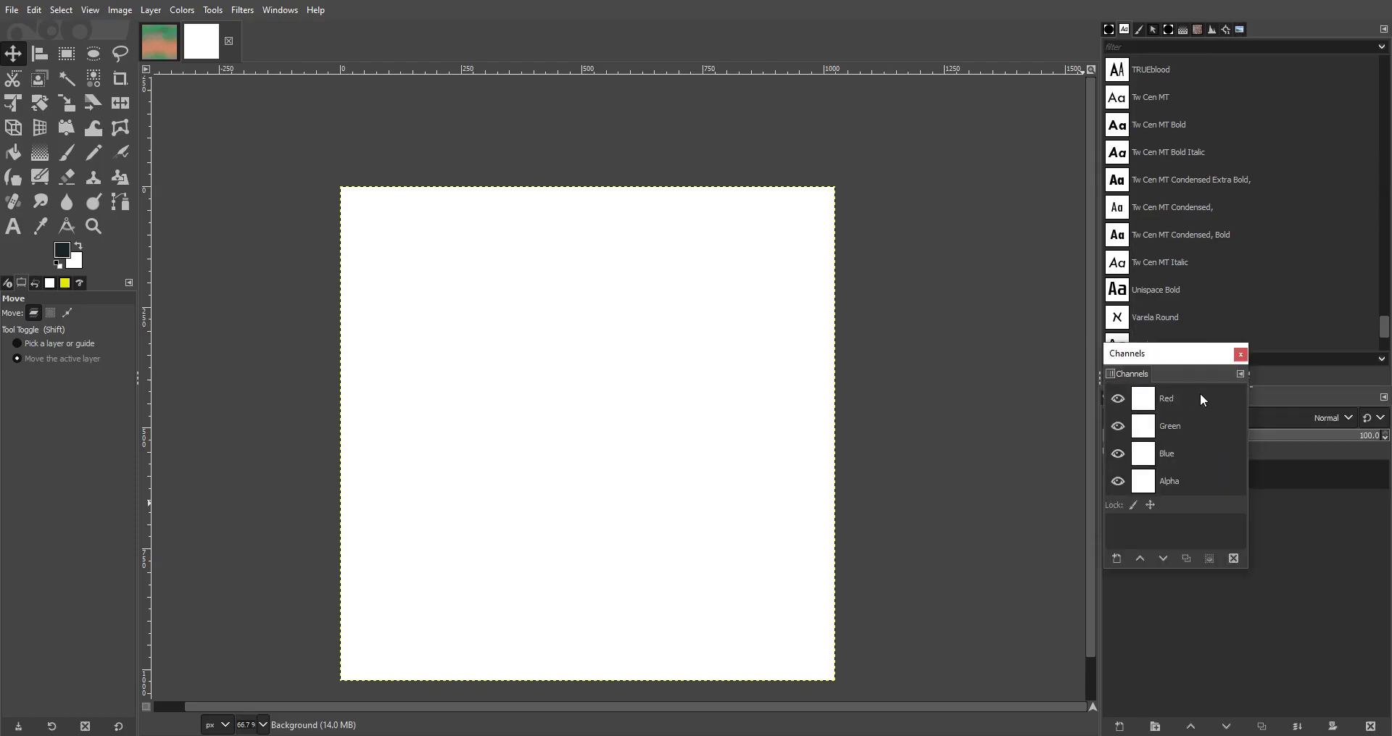
left_click(1240, 355)
left_click(1383, 397)
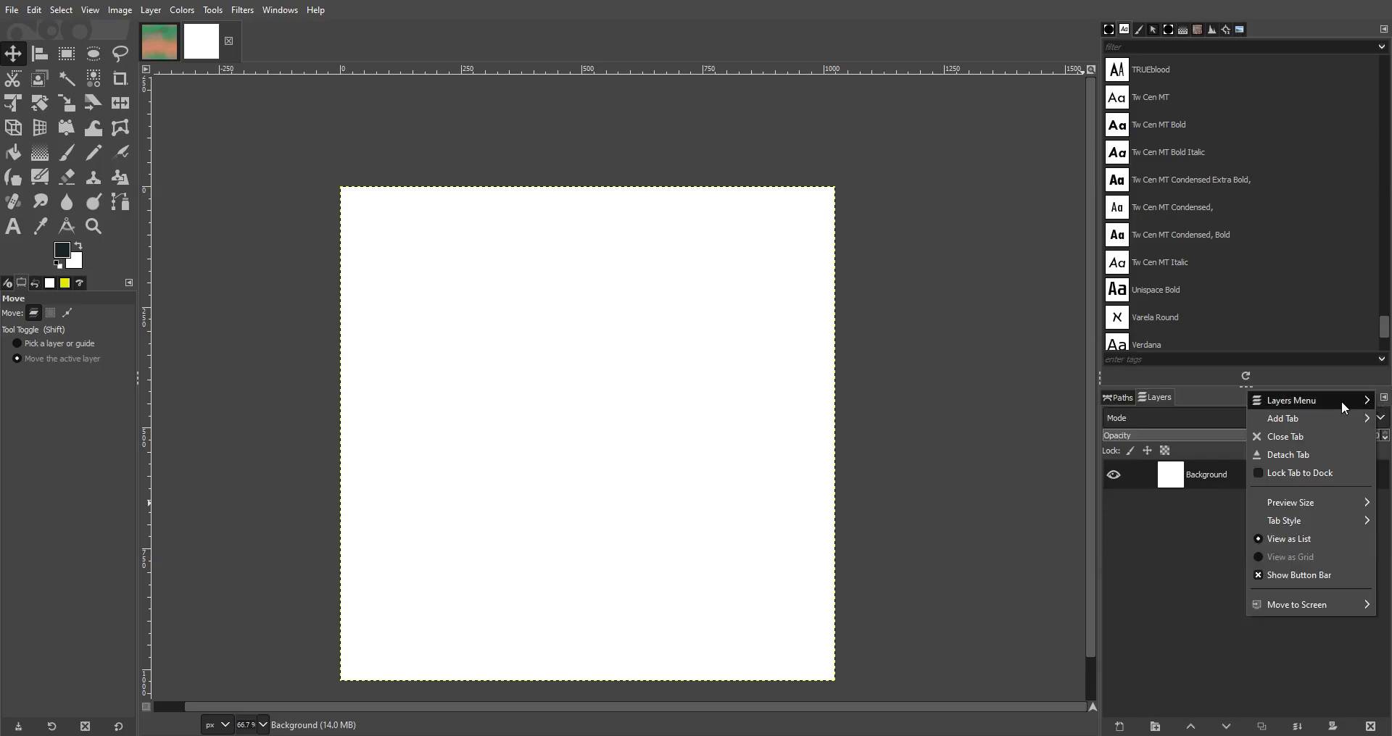
mouse_move(1338, 401)
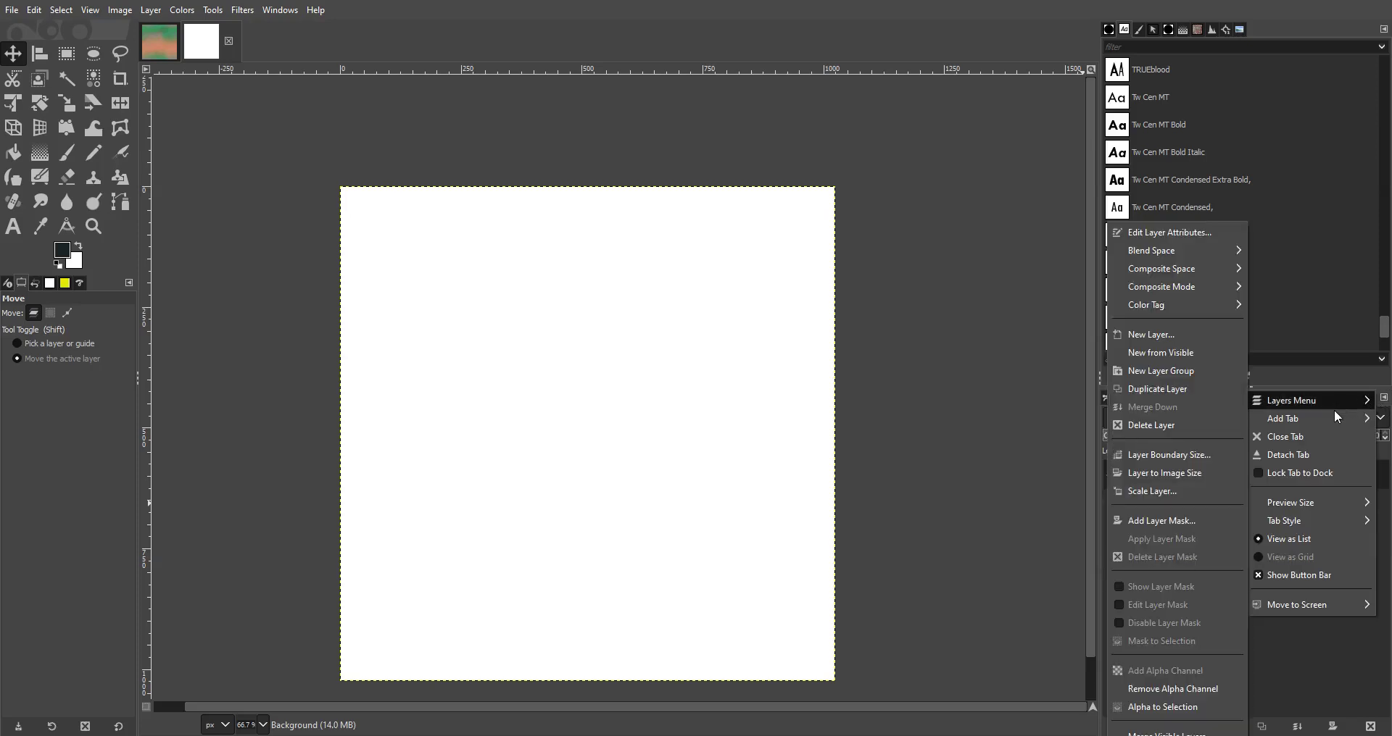
mouse_move(1323, 426)
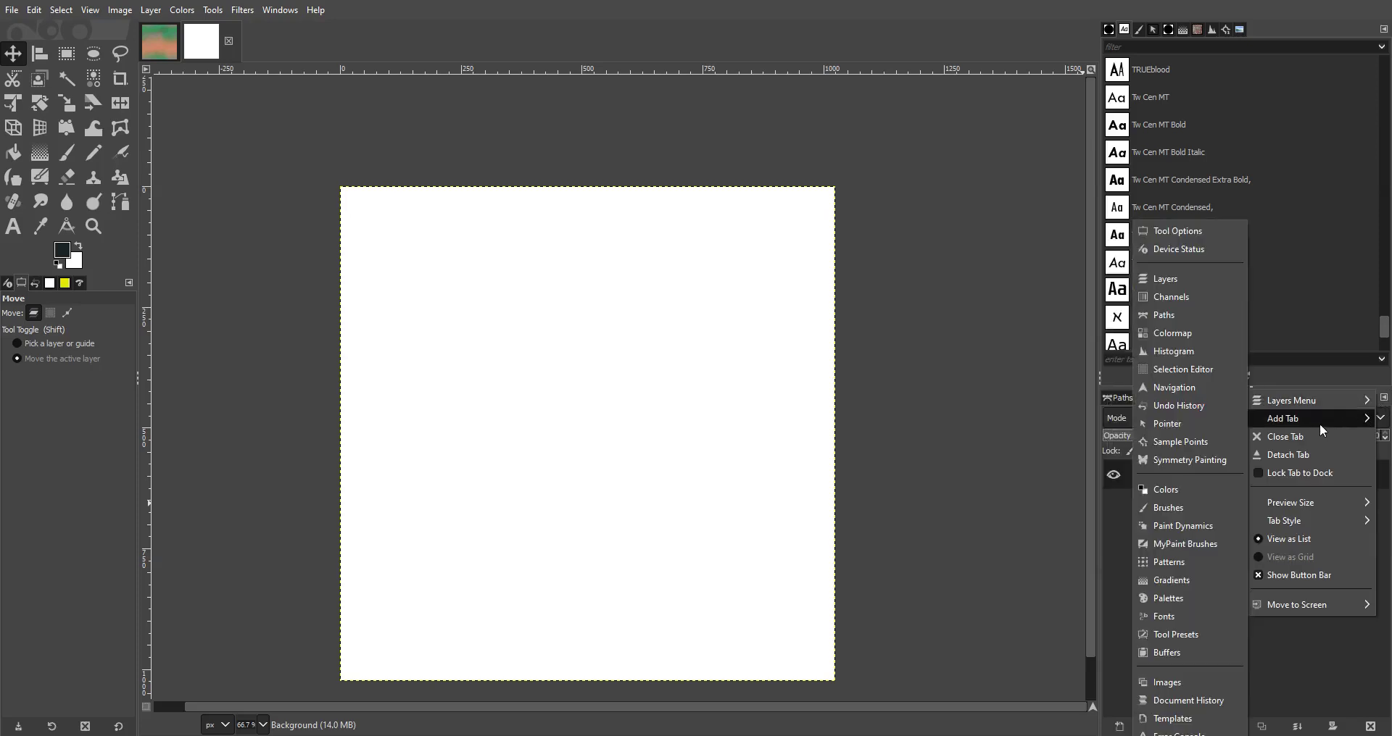
left_click(1168, 303)
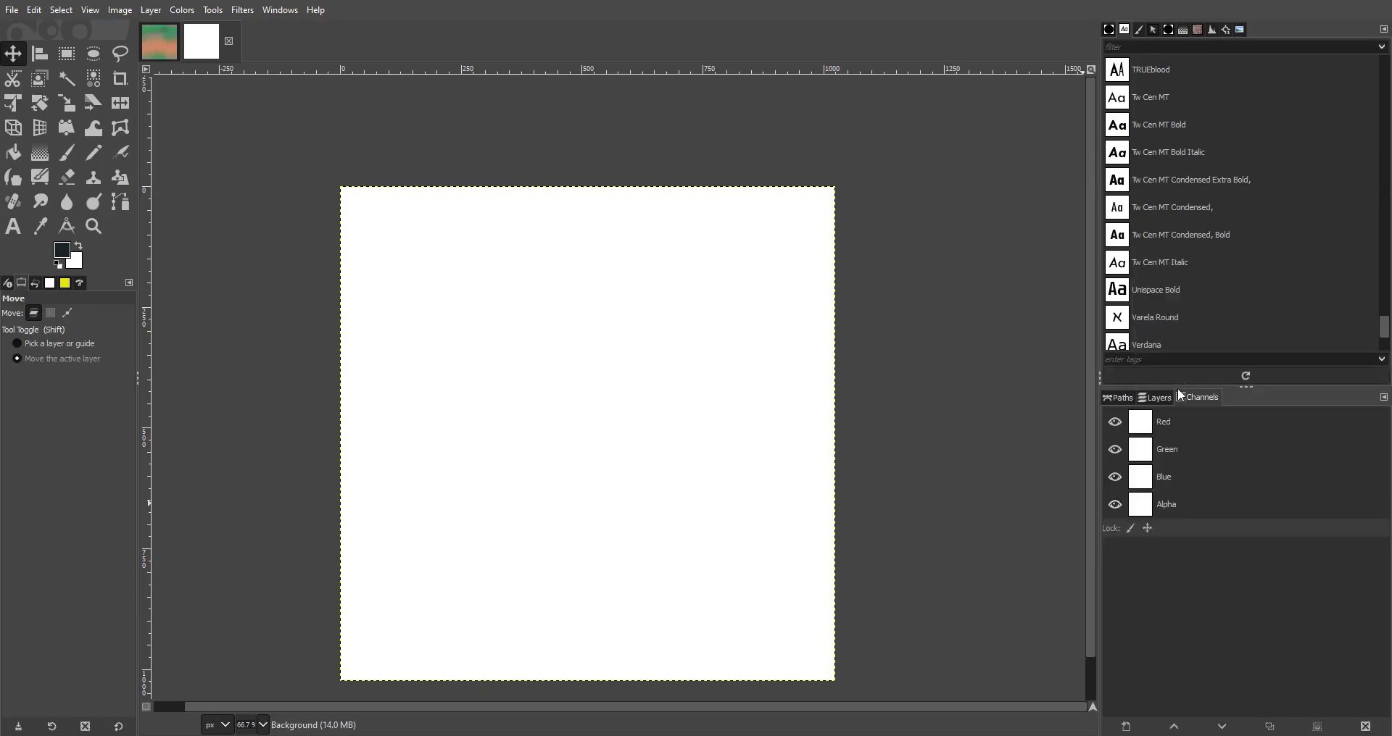
mouse_move(751, 436)
left_mouse_down()
mouse_move(771, 398)
mouse_move(748, 414)
left_mouse_up()
Step: Undo the layer move, then toggle the white Background's alpha channel, ending with it removed
key("ctrl+z")
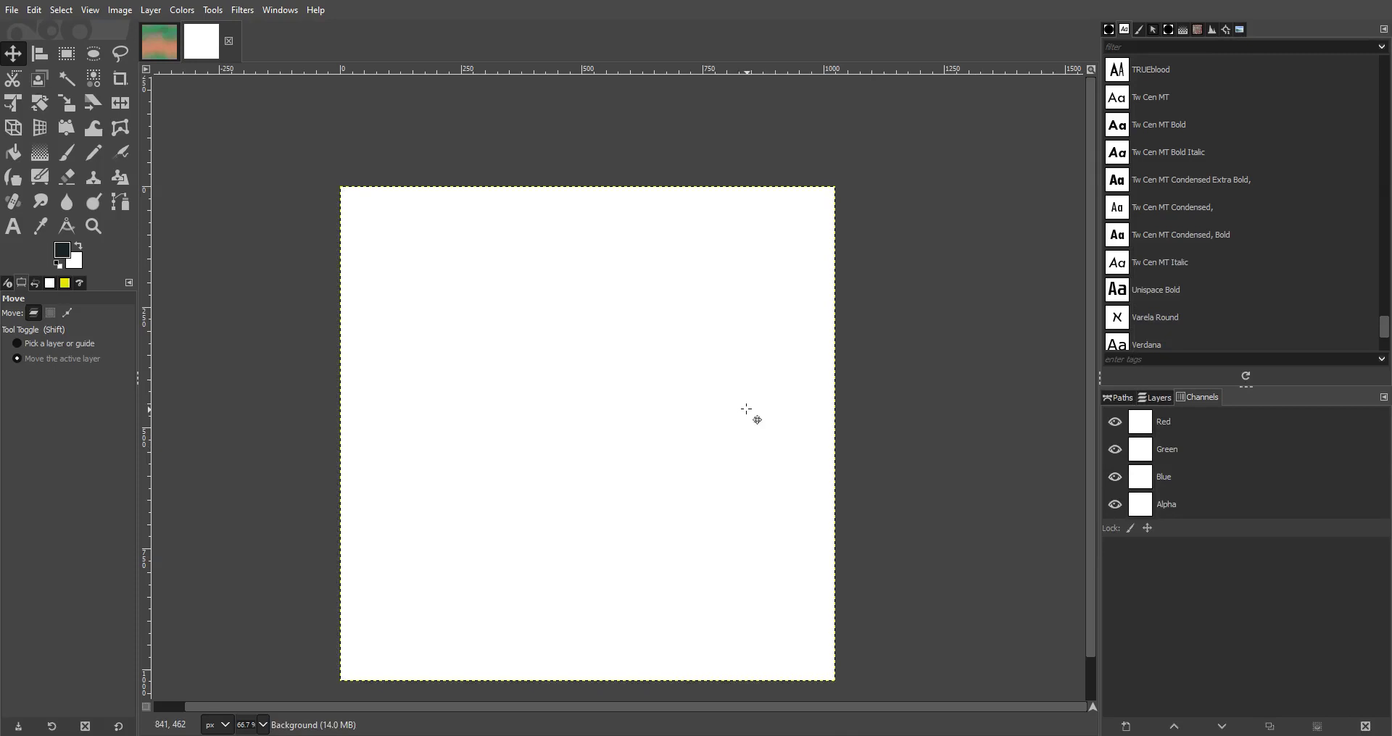
left_click(1153, 398)
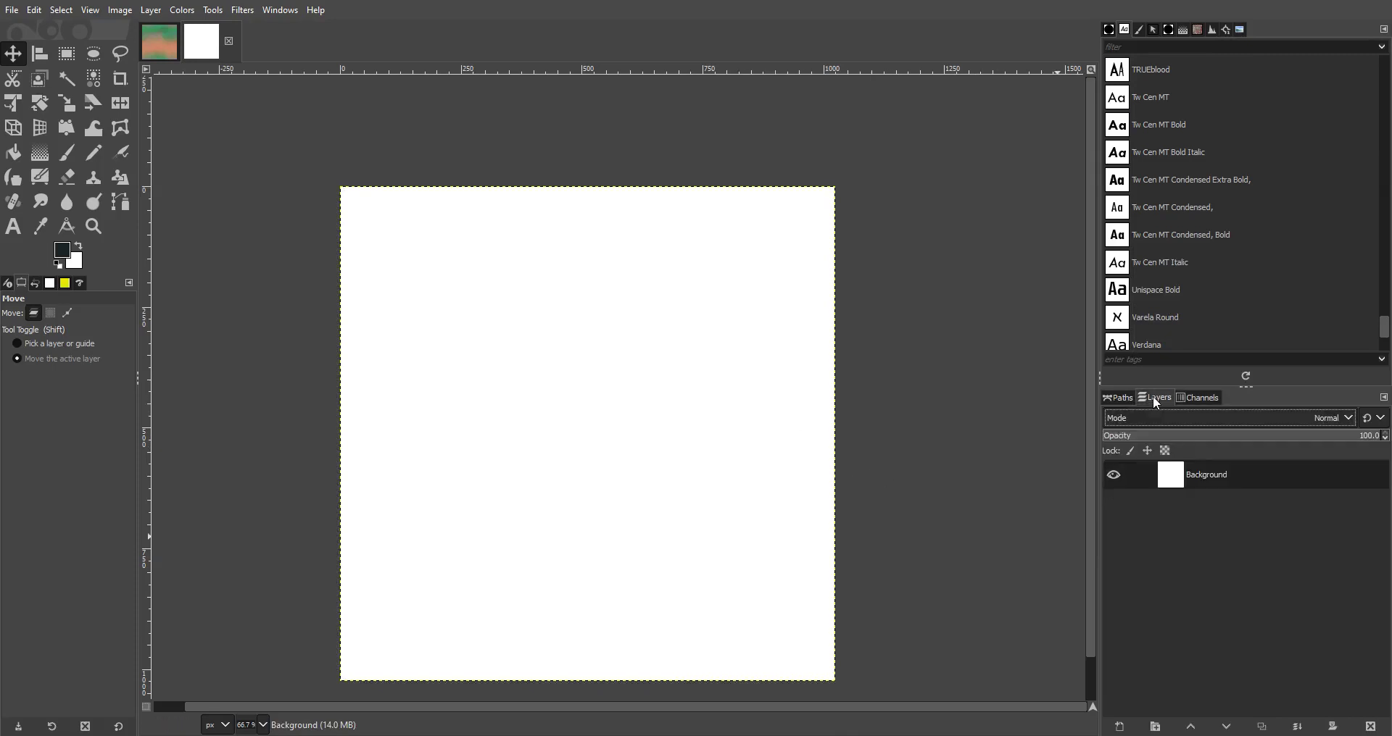
right_click(1173, 488)
left_click(1206, 455)
right_click(1191, 471)
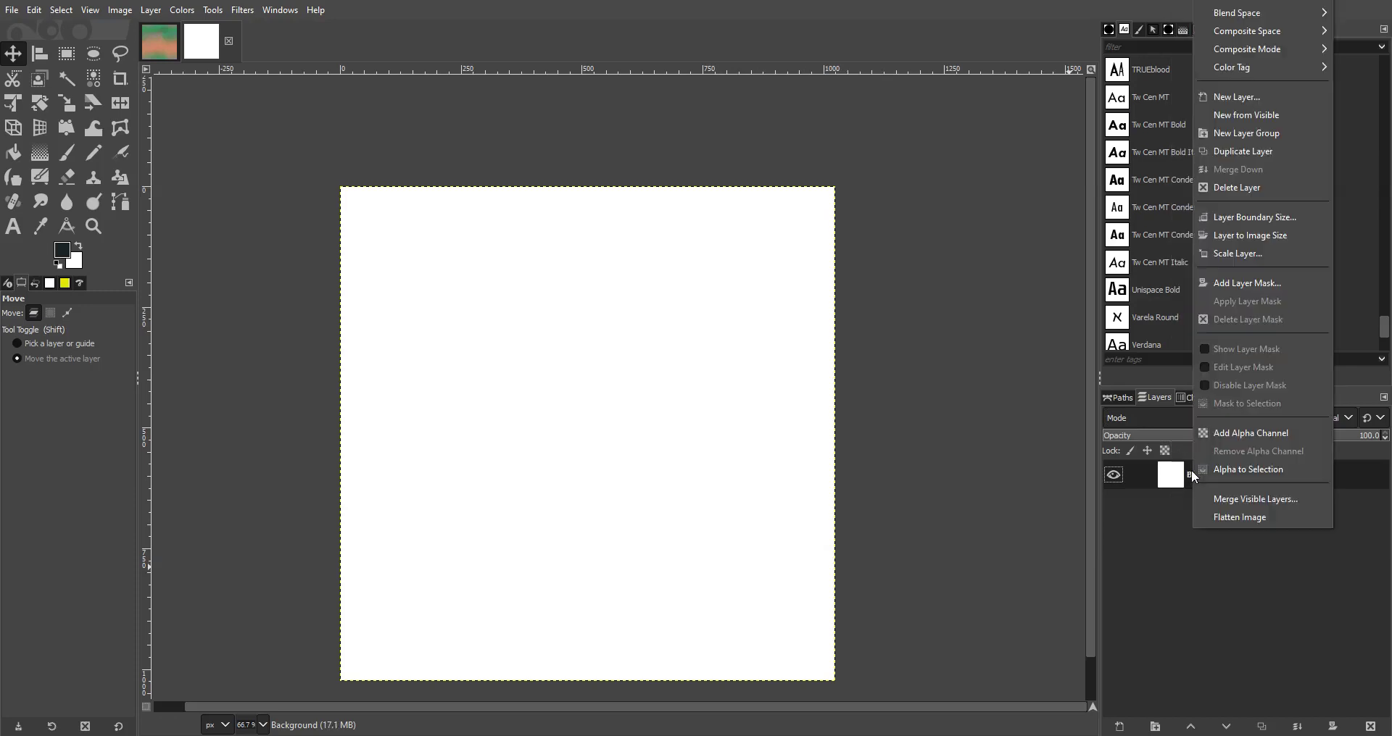
left_click(1215, 434)
left_click(1191, 396)
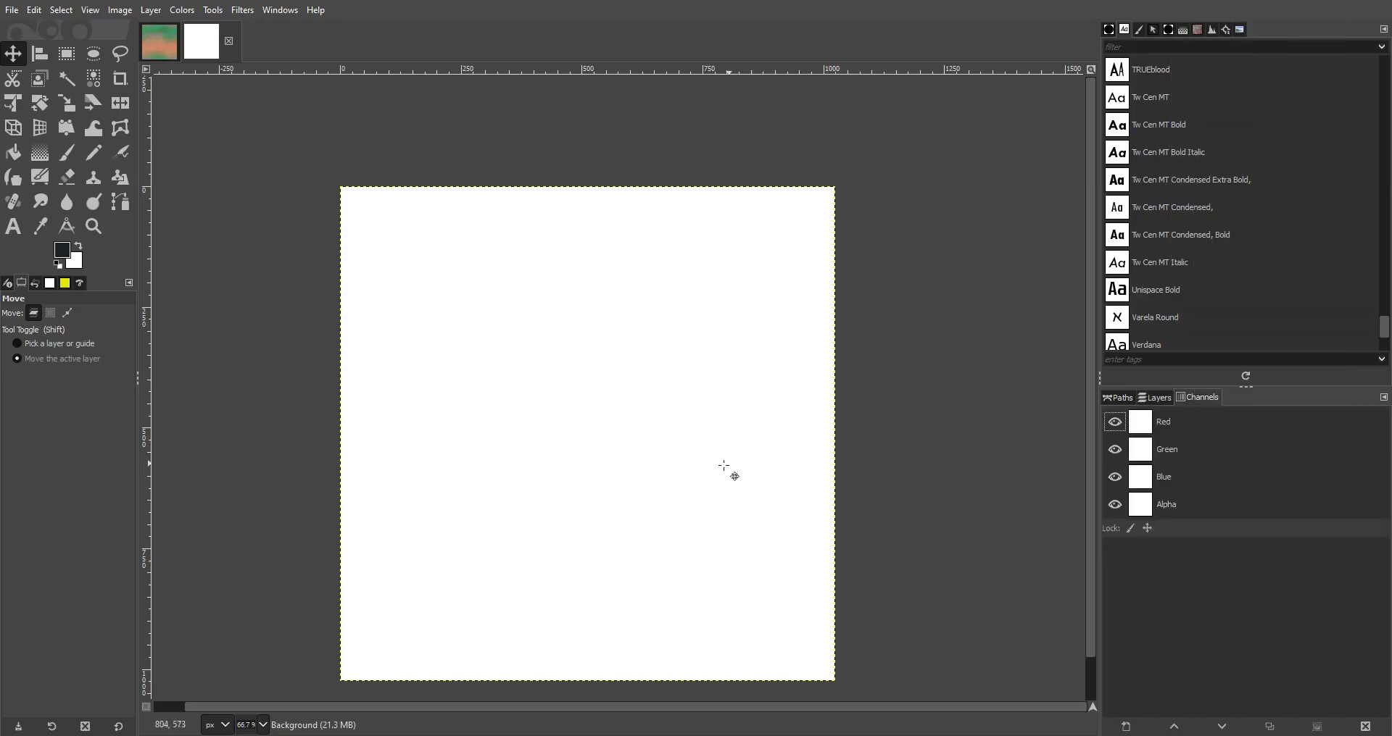
left_click(1157, 392)
right_click(1177, 463)
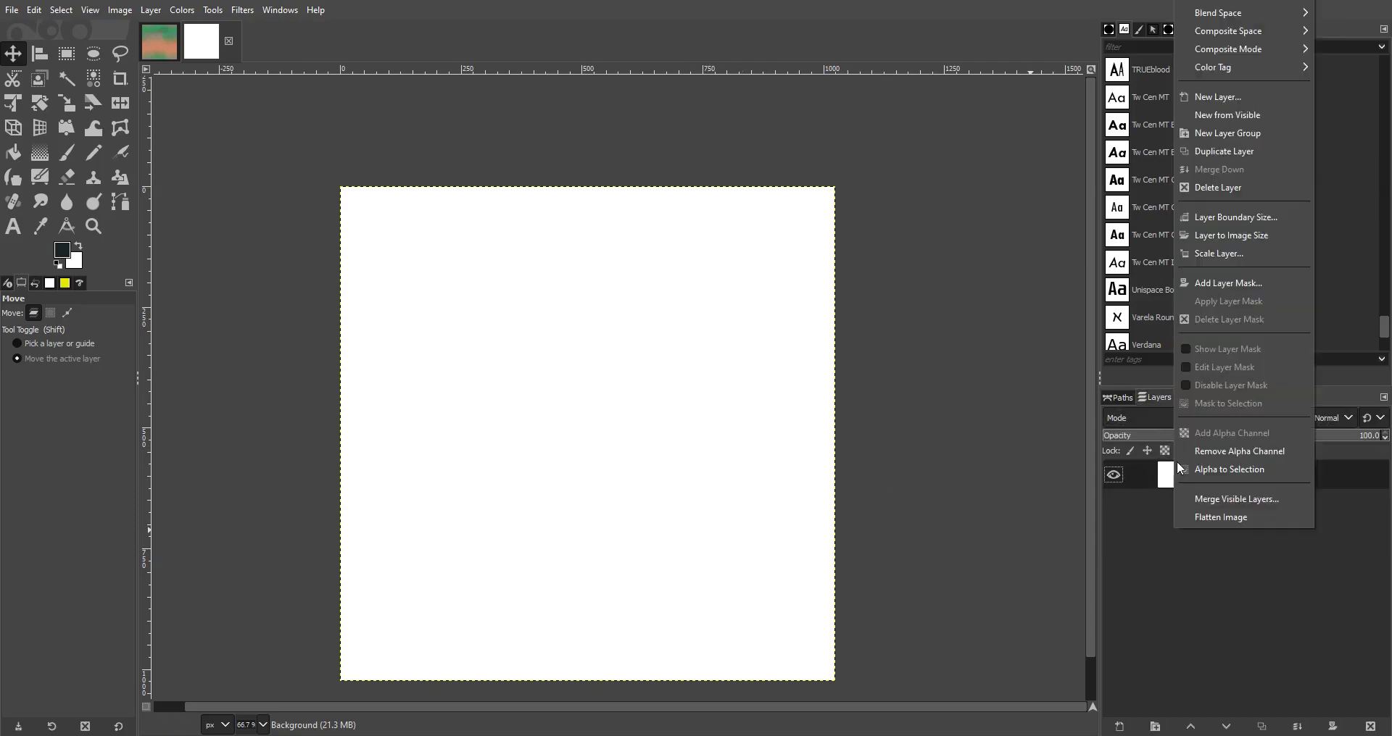
left_click(1190, 445)
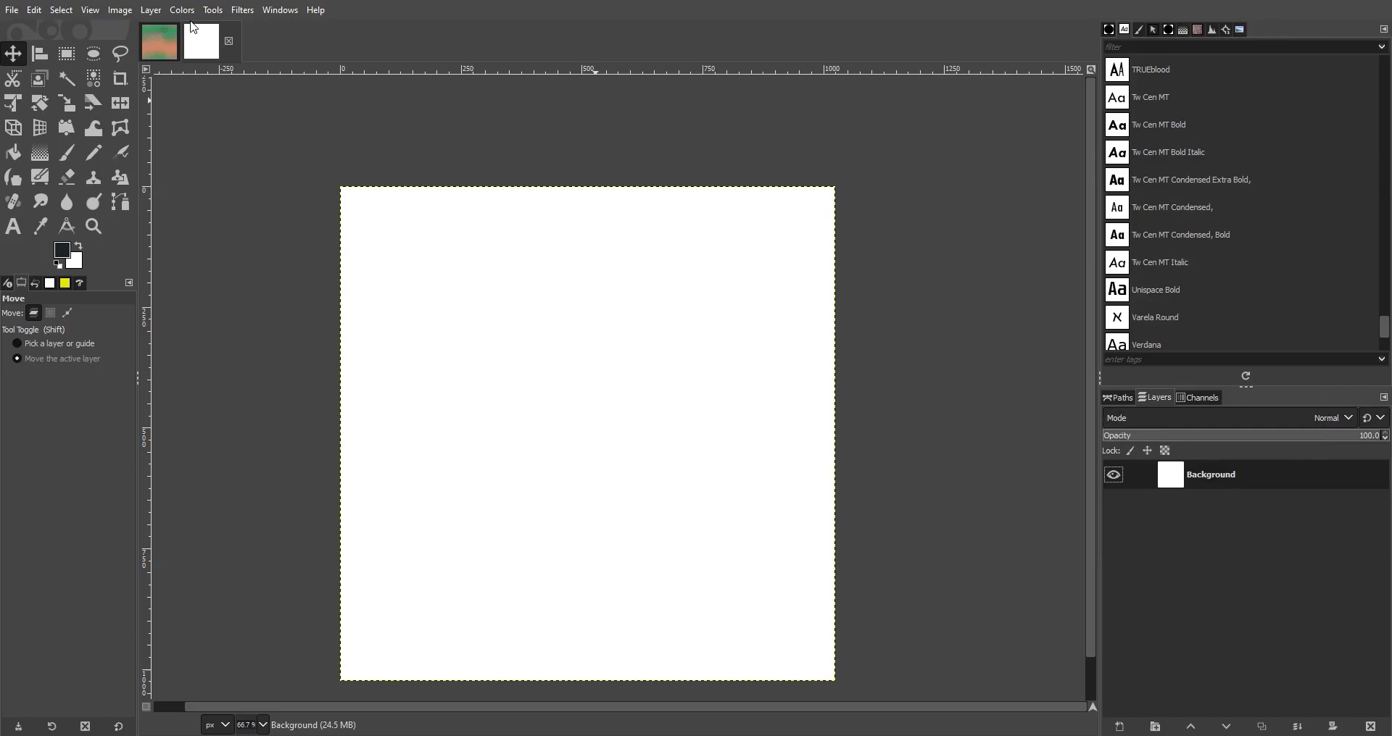
Step: Decompose the white image with the RGBA colour model via Colors > Components > Decompose
left_click(184, 10)
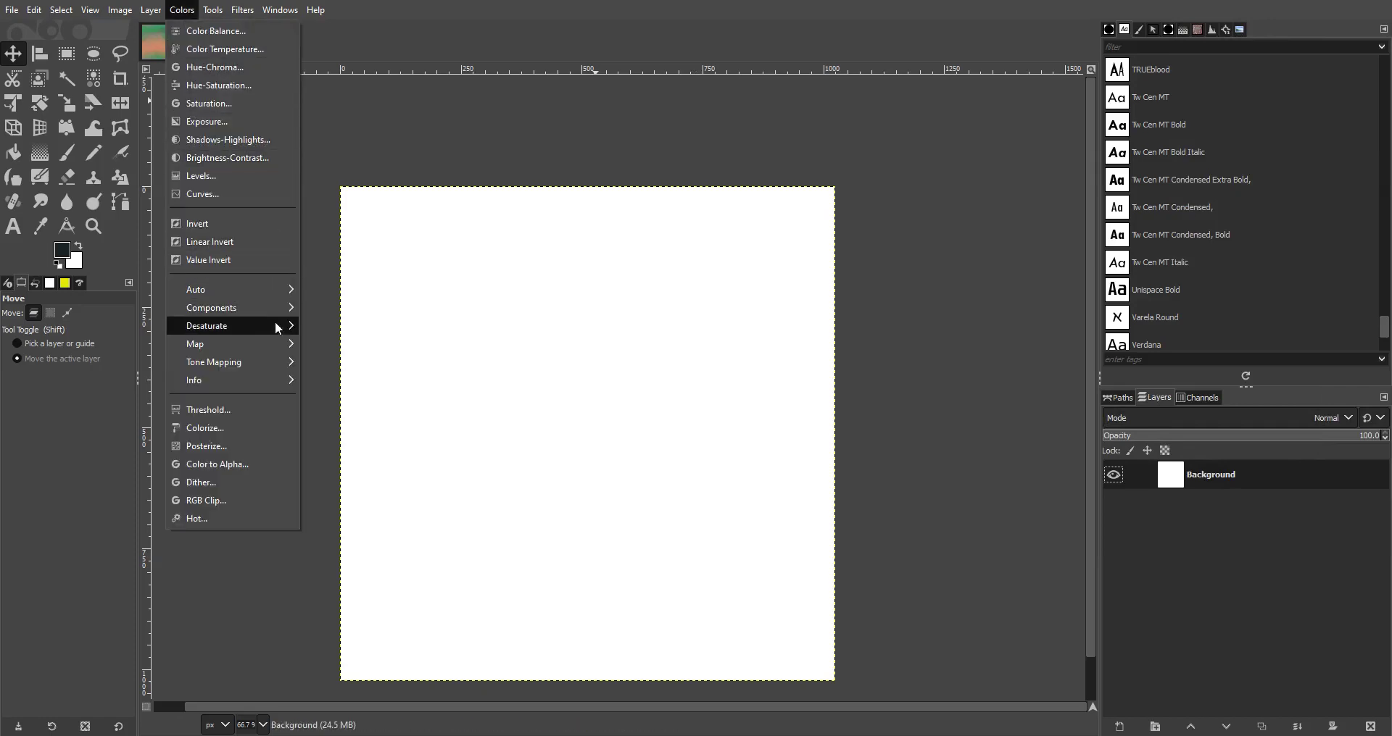
mouse_move(281, 307)
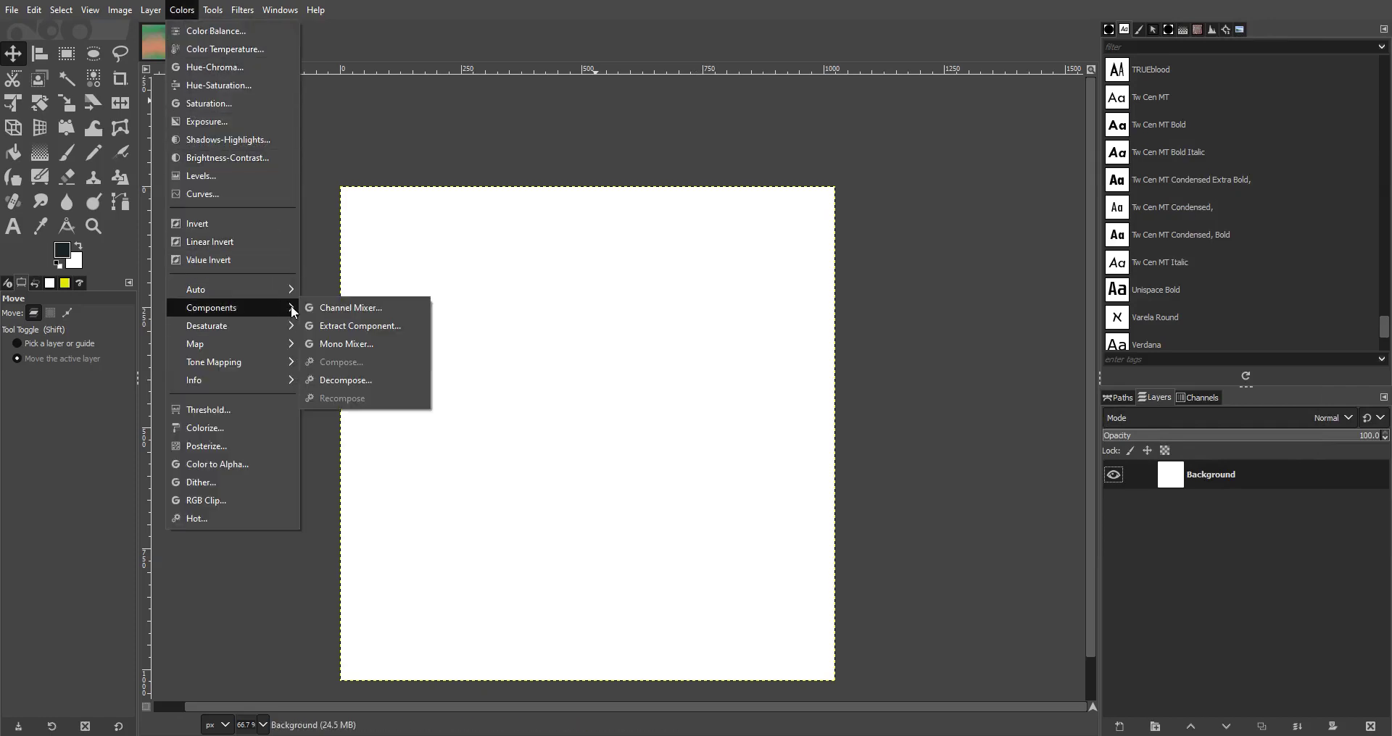
left_click(345, 379)
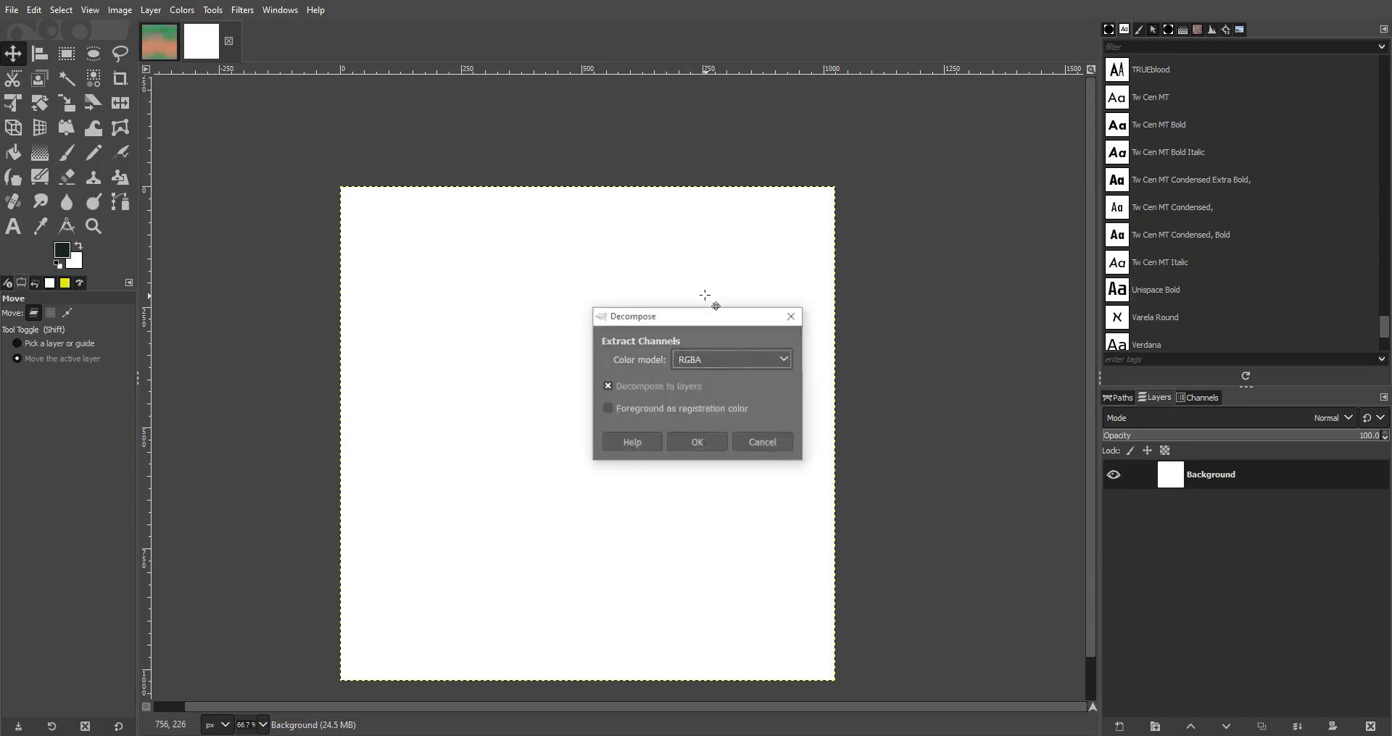
left_click(698, 362)
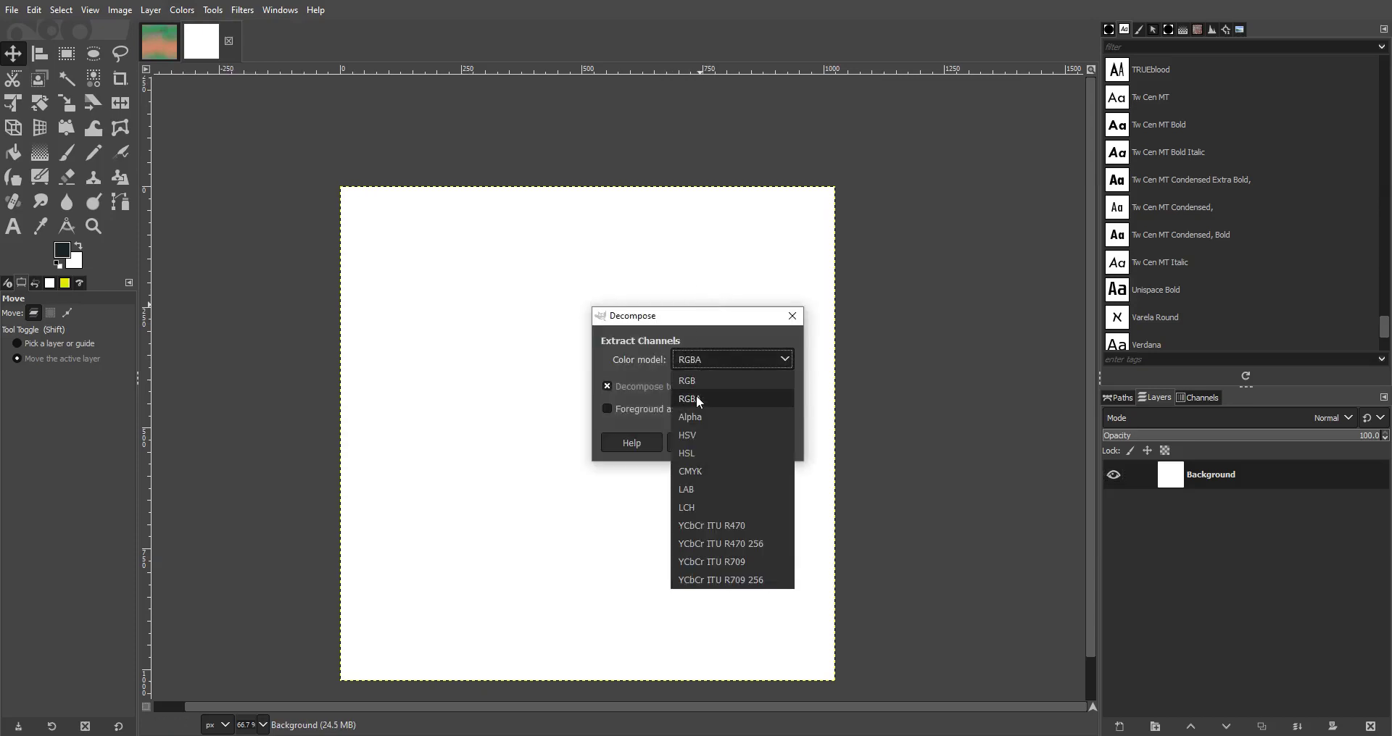
left_click(696, 397)
left_click(686, 443)
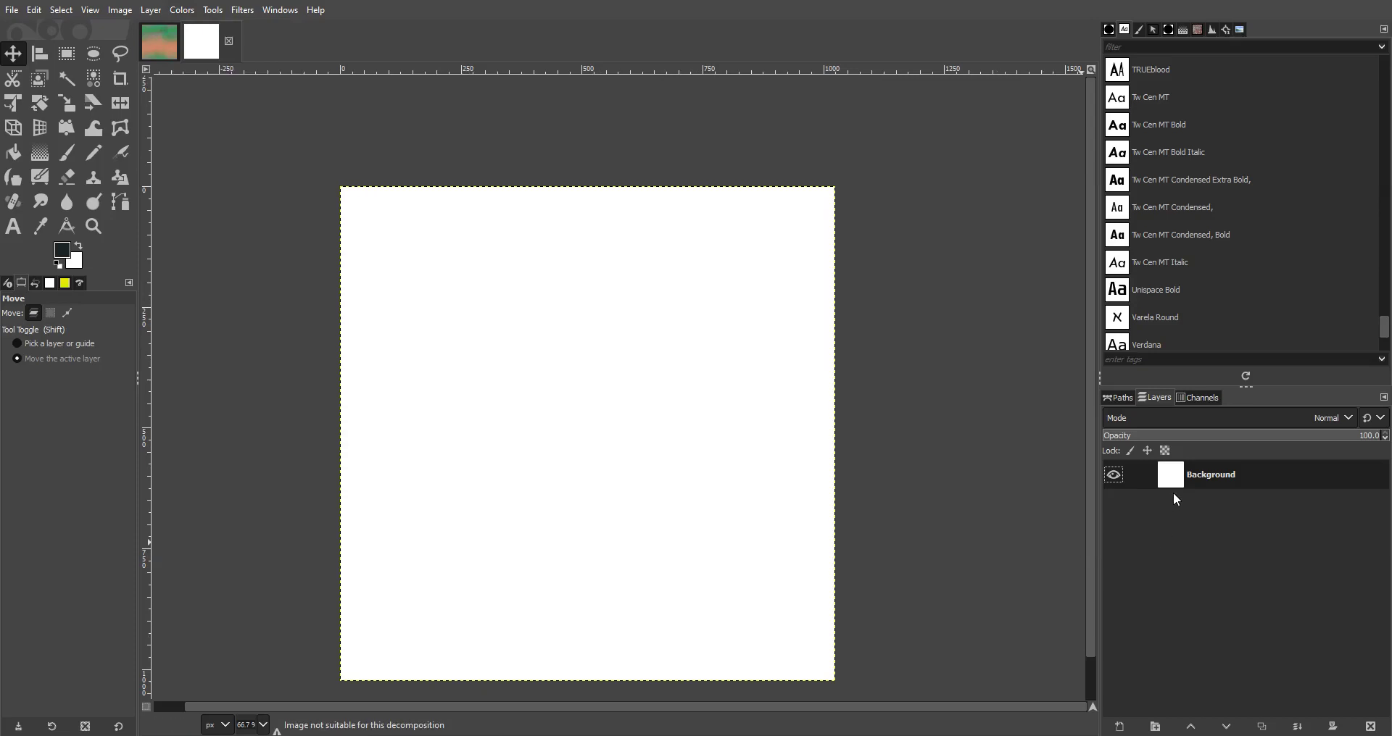
Step: Add an alpha channel to the white Background layer and confirm the Alpha channel exists
left_click(1189, 396)
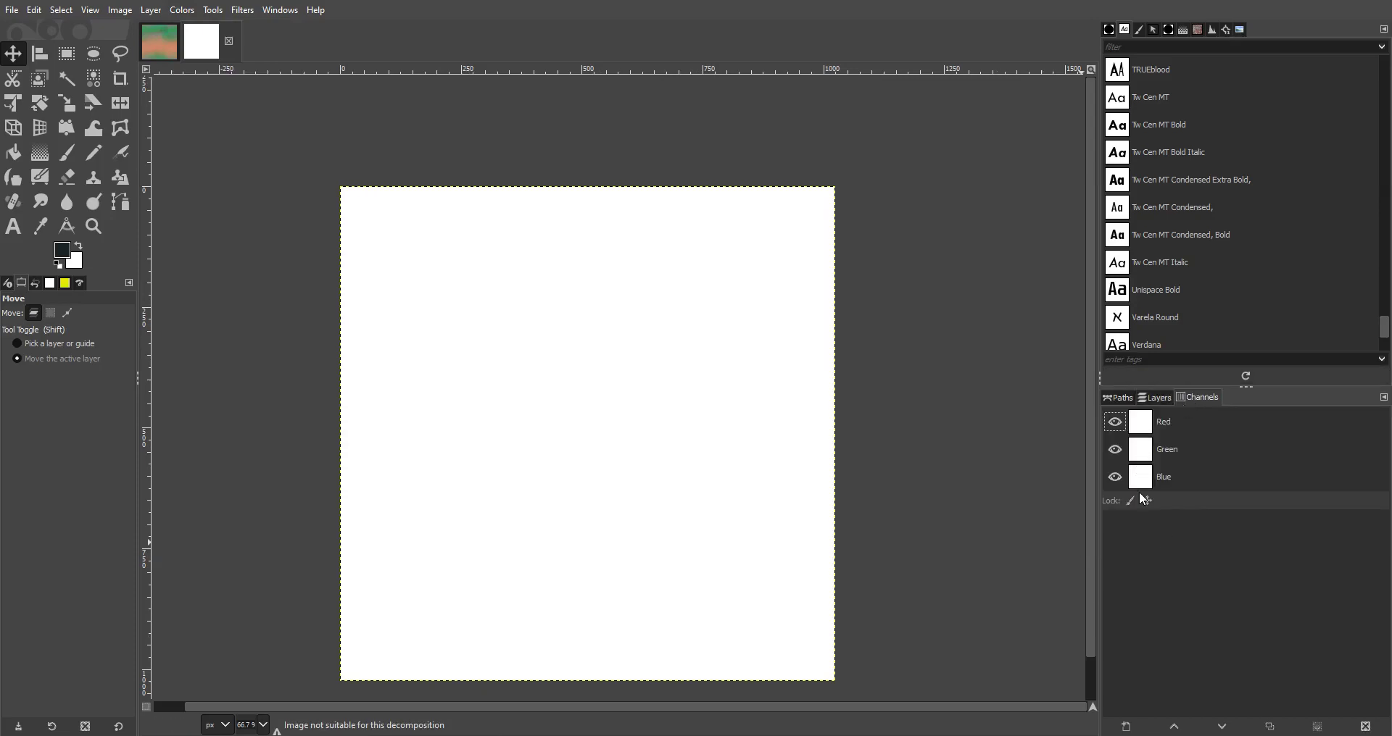
left_click(1159, 398)
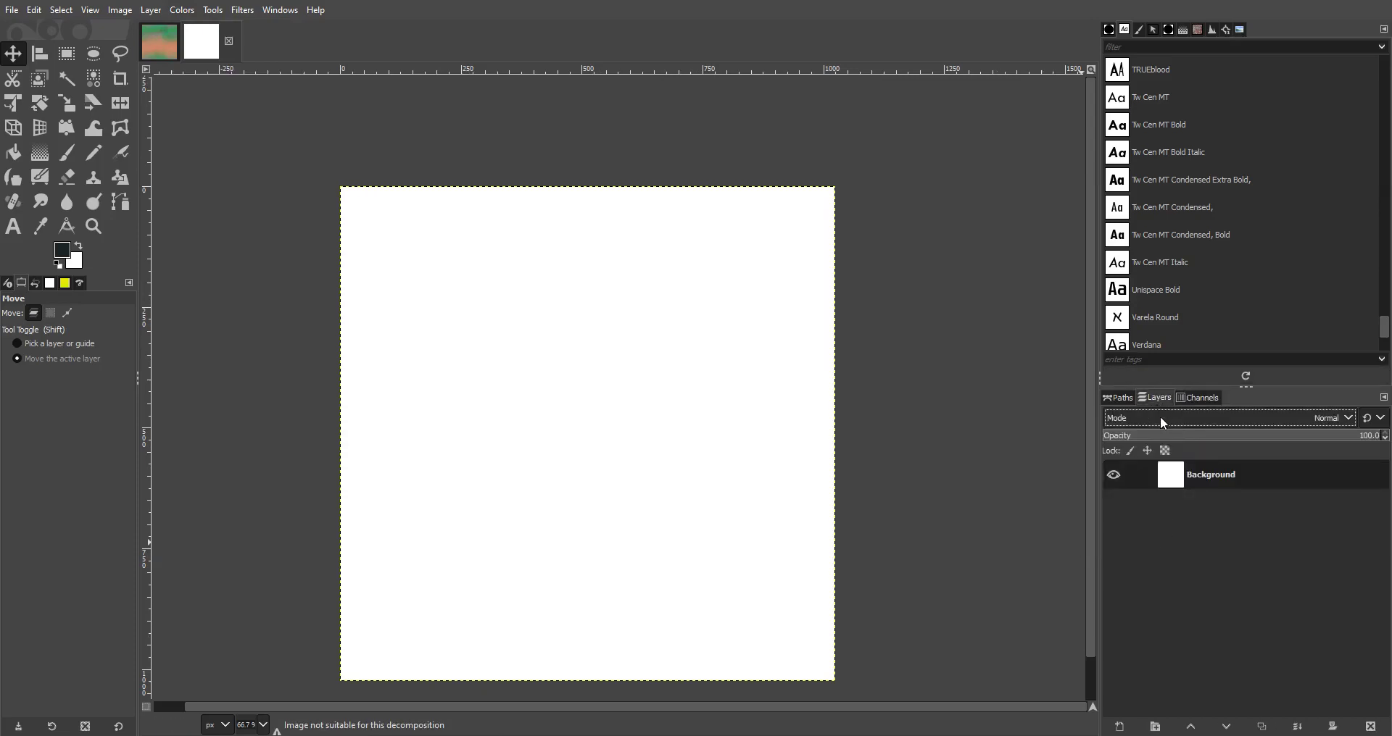
right_click(1172, 478)
left_click(1198, 432)
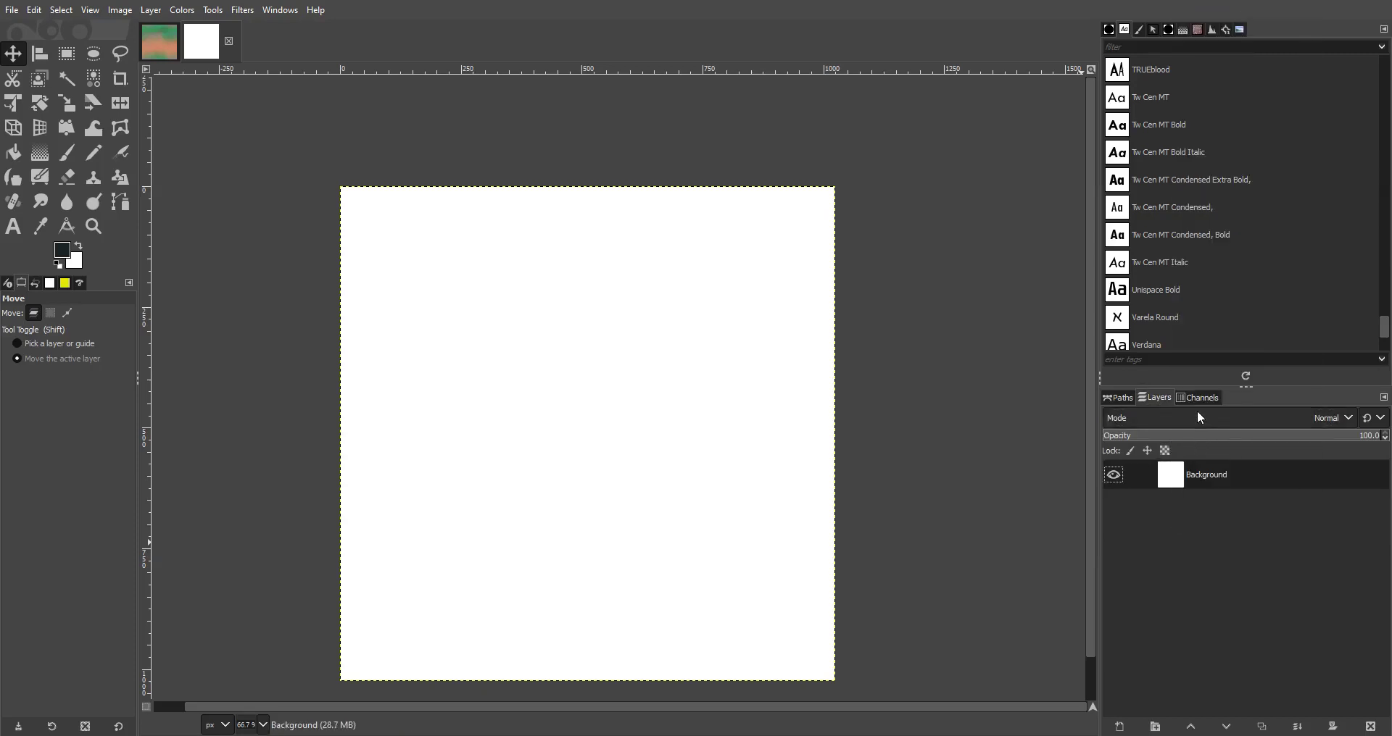
left_click(1190, 397)
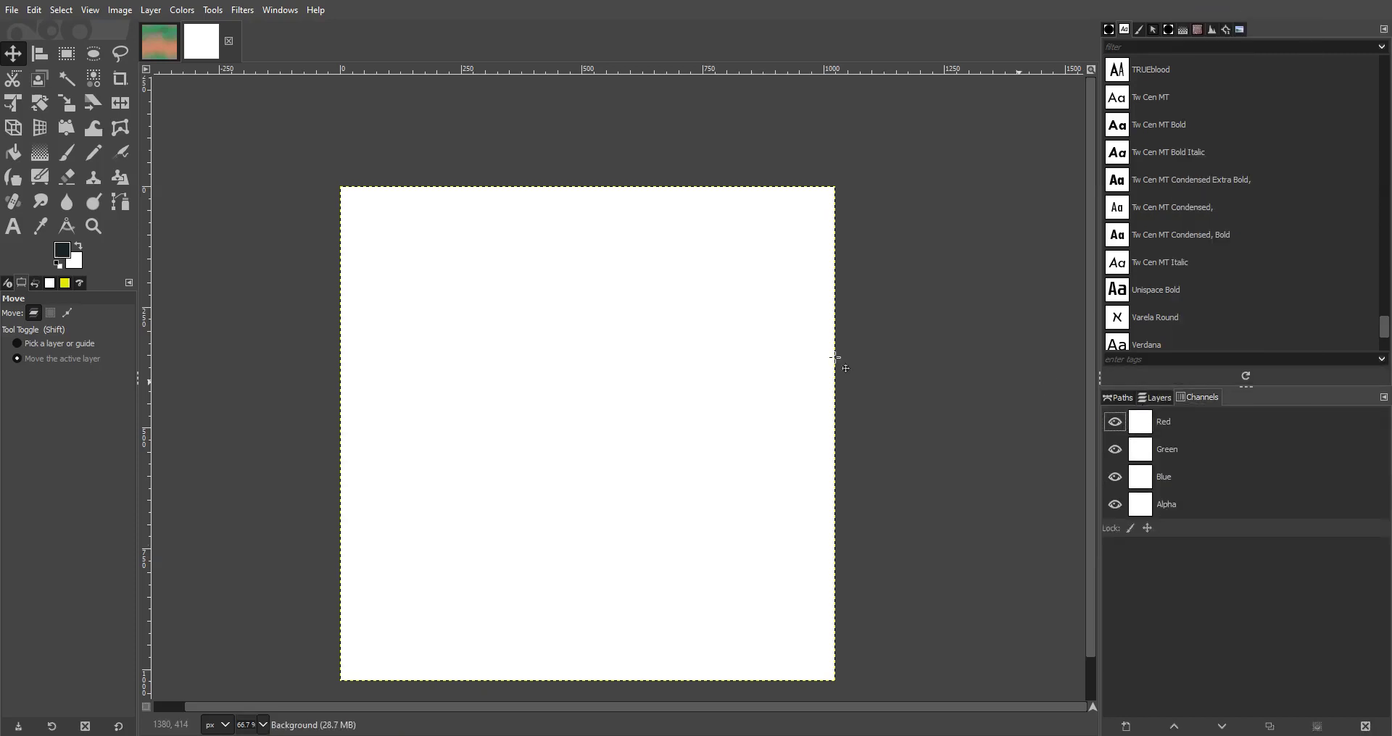
left_click(1156, 398)
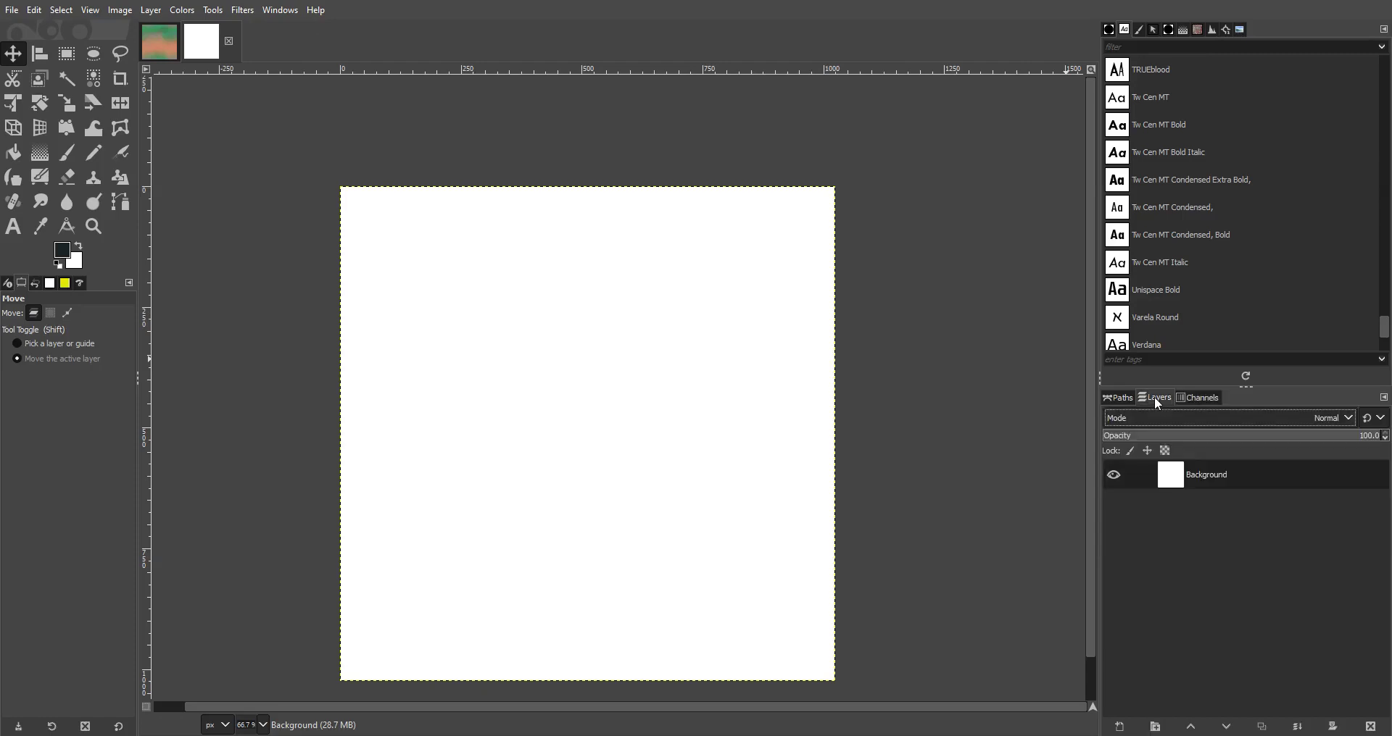
Step: Decompose the white image again into RGBA layers, then return to the texture image
left_click(185, 12)
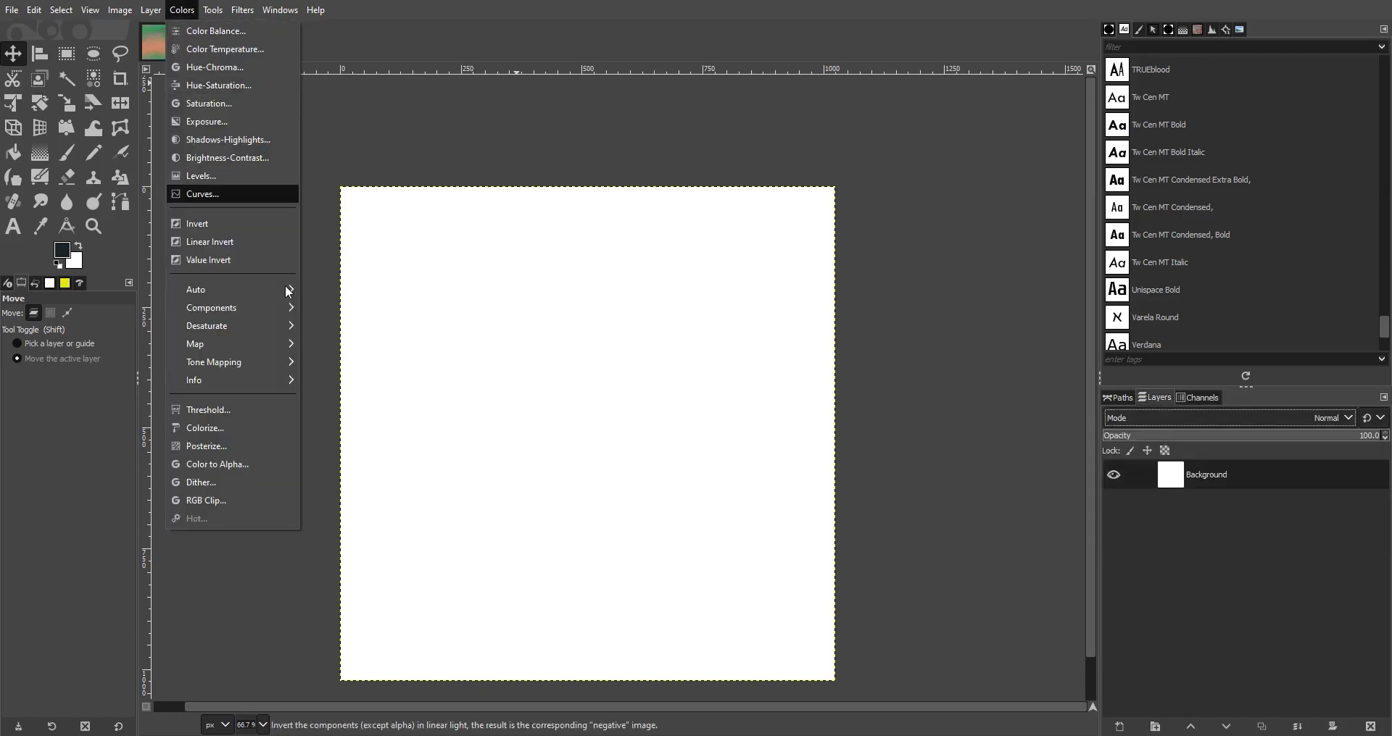
mouse_move(270, 325)
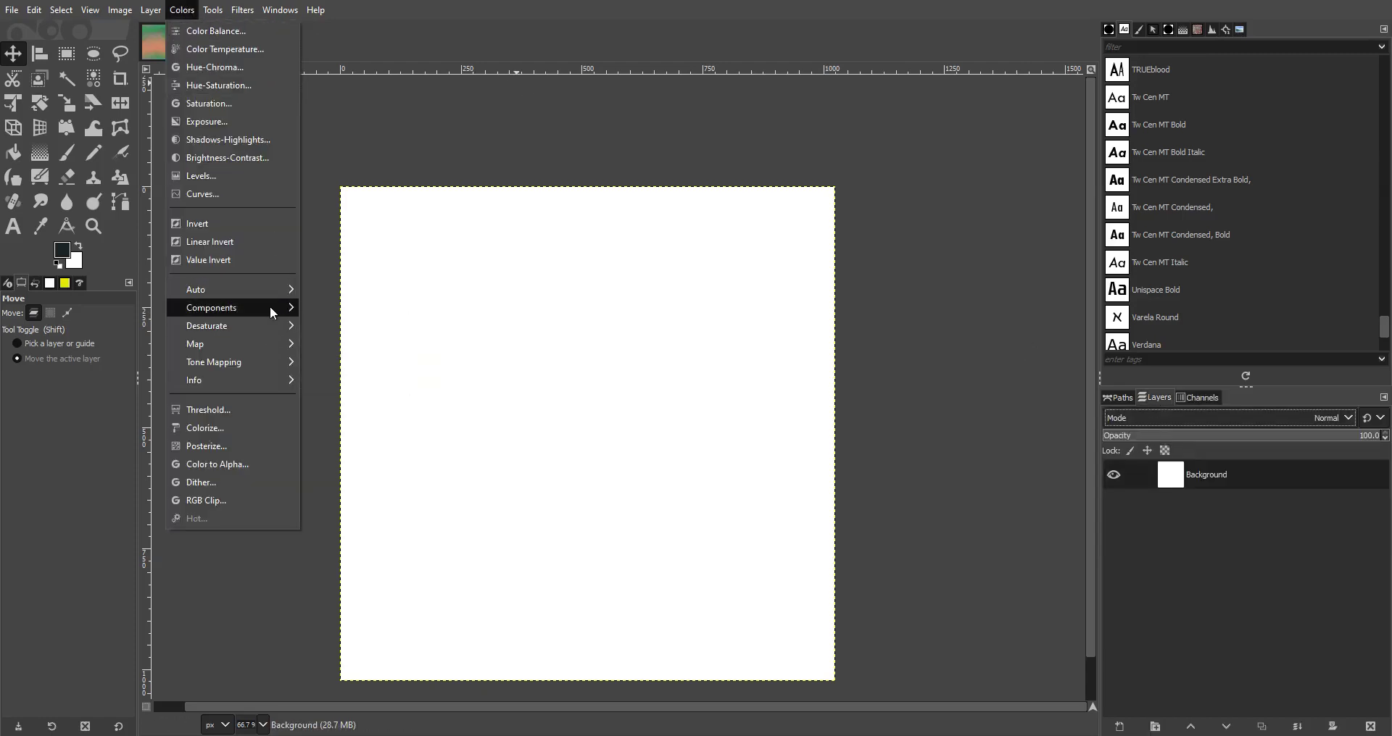
left_click(464, 374)
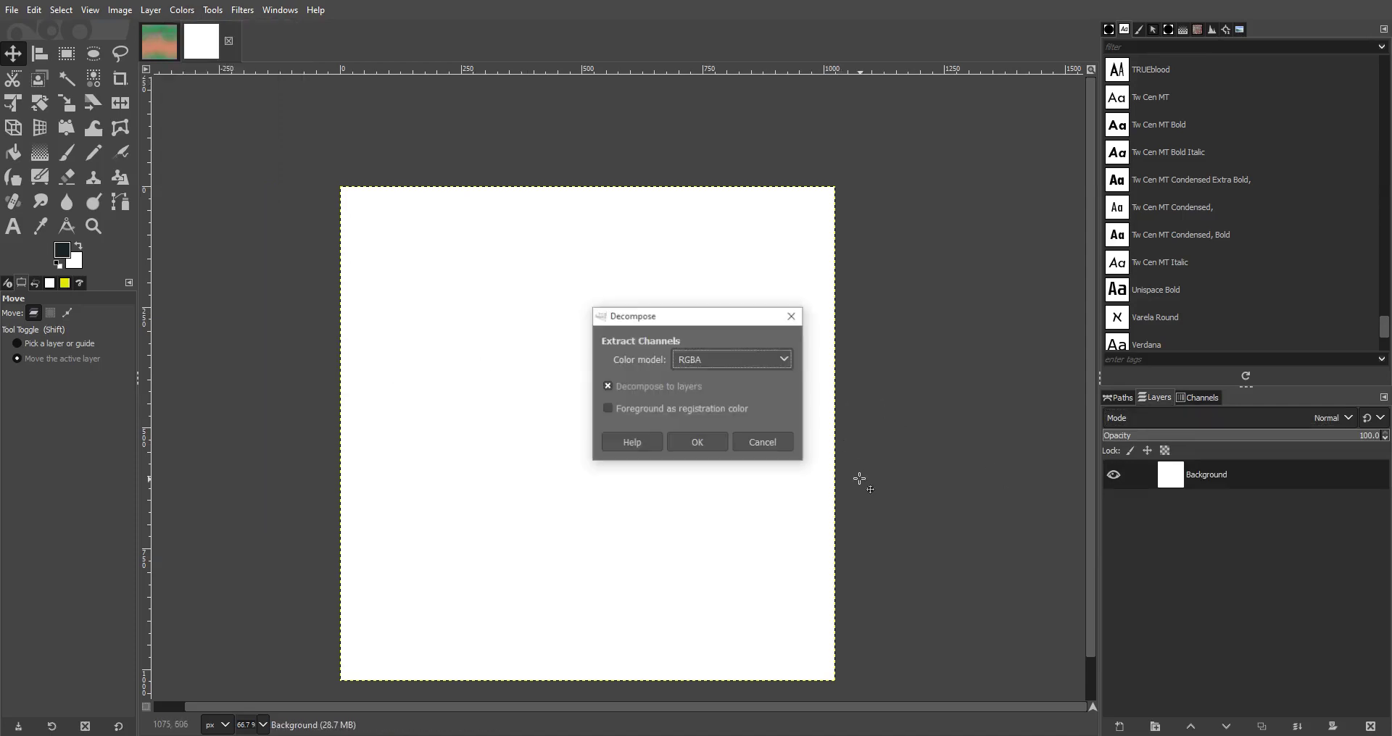
left_click(731, 362)
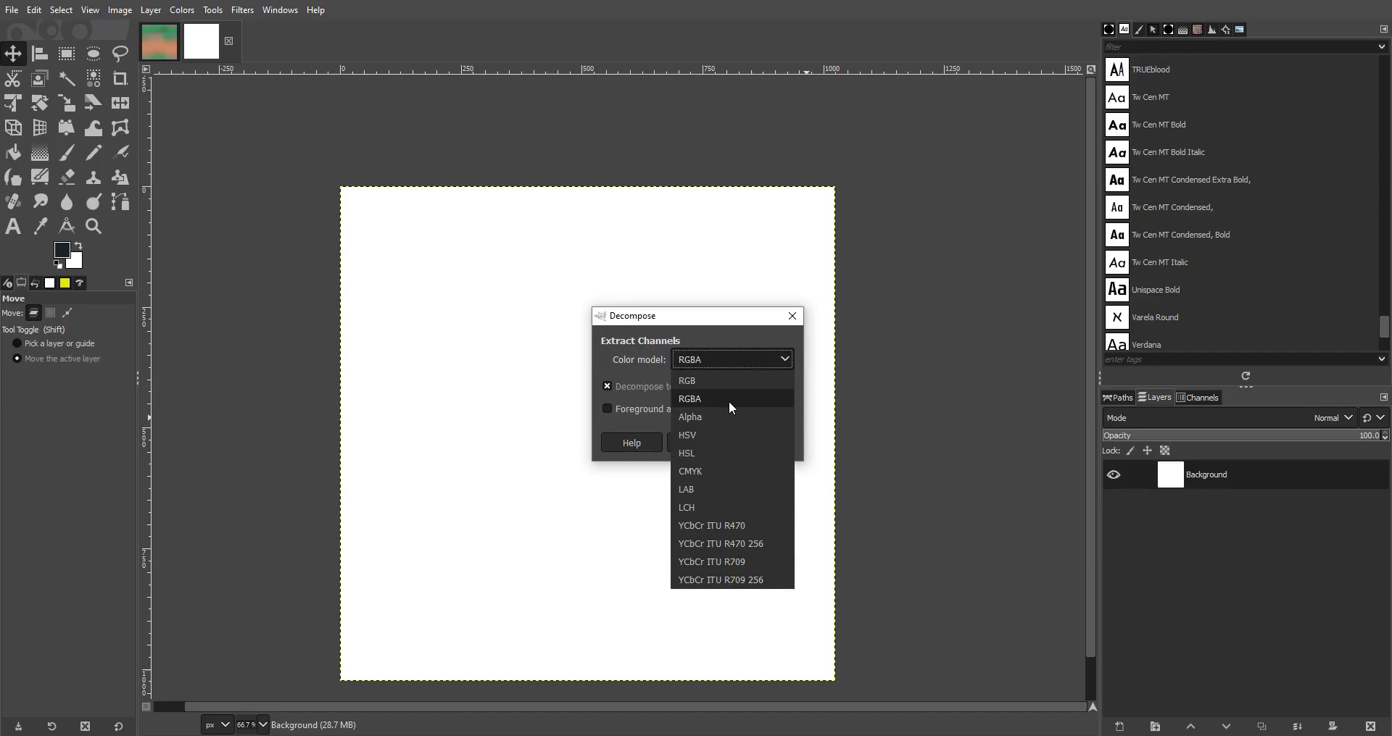
left_click(728, 402)
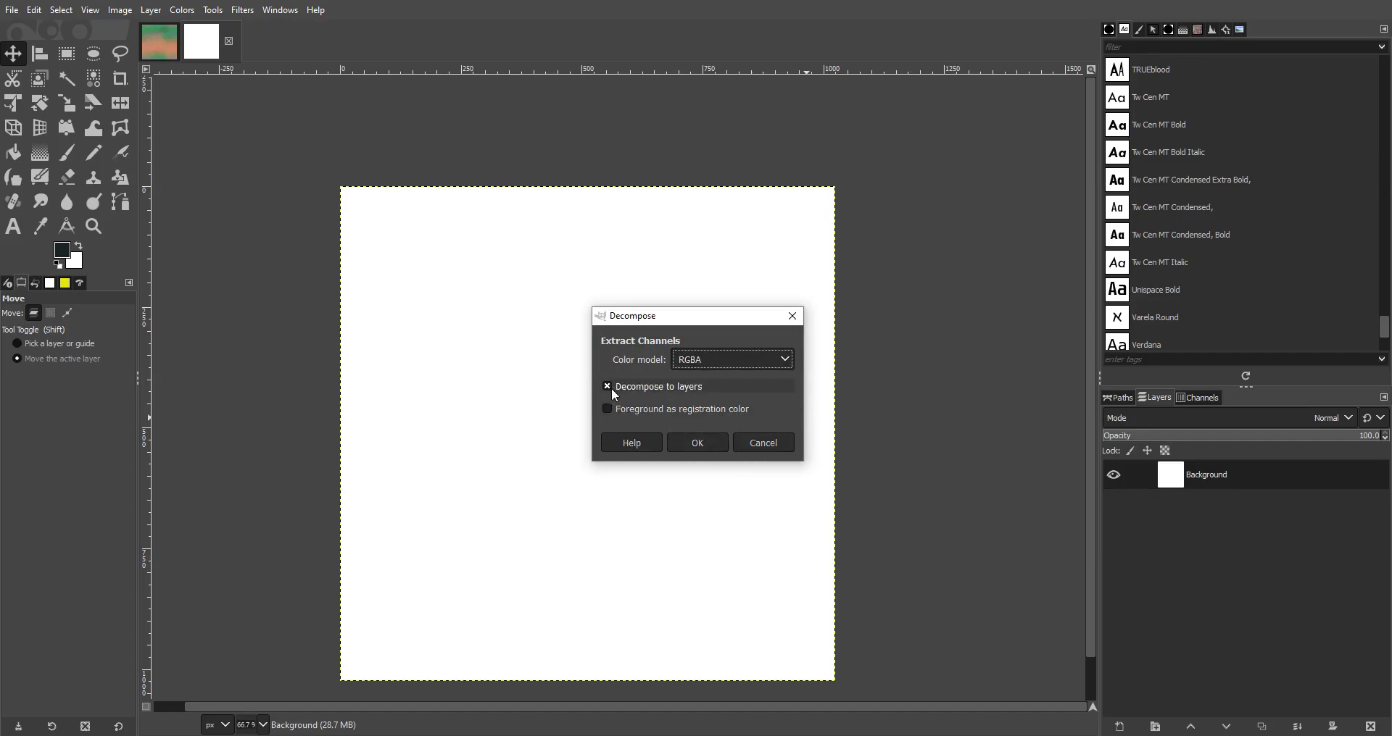
left_click(680, 444)
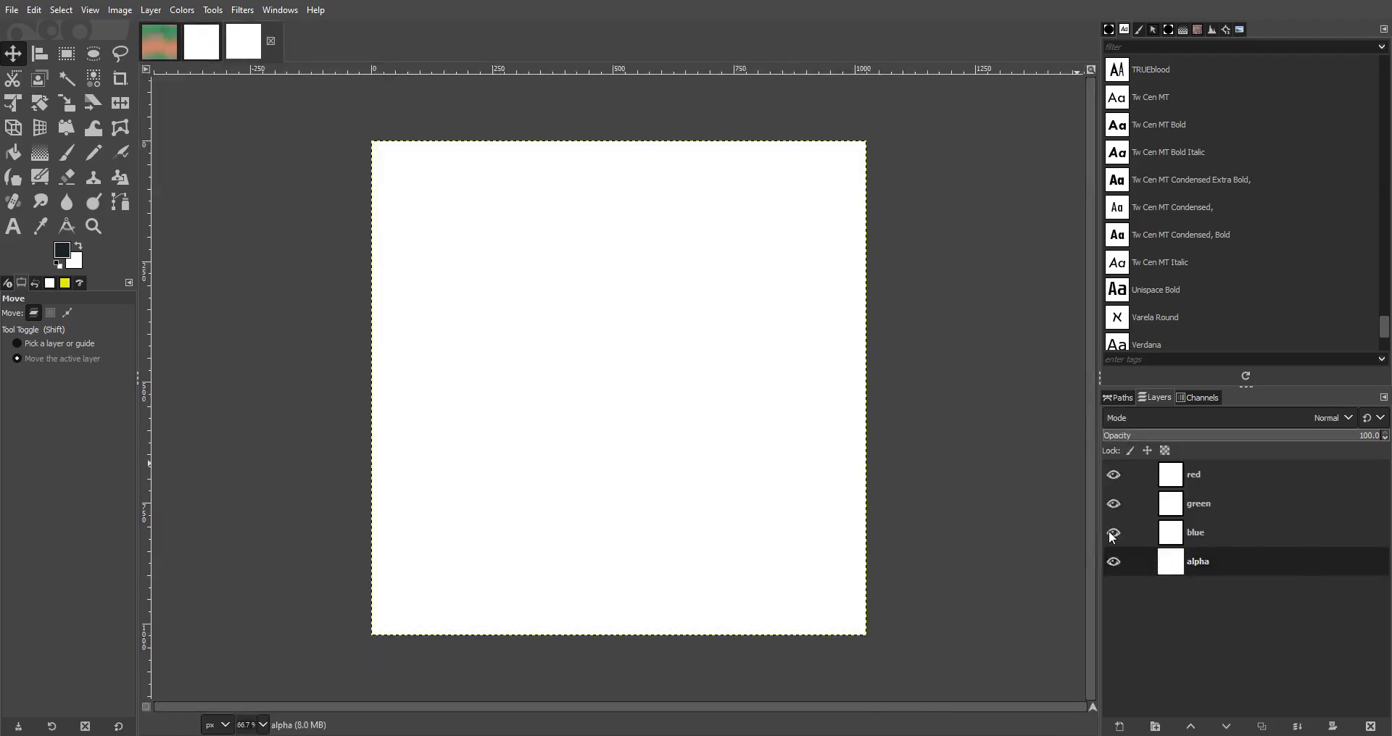
left_click(153, 45)
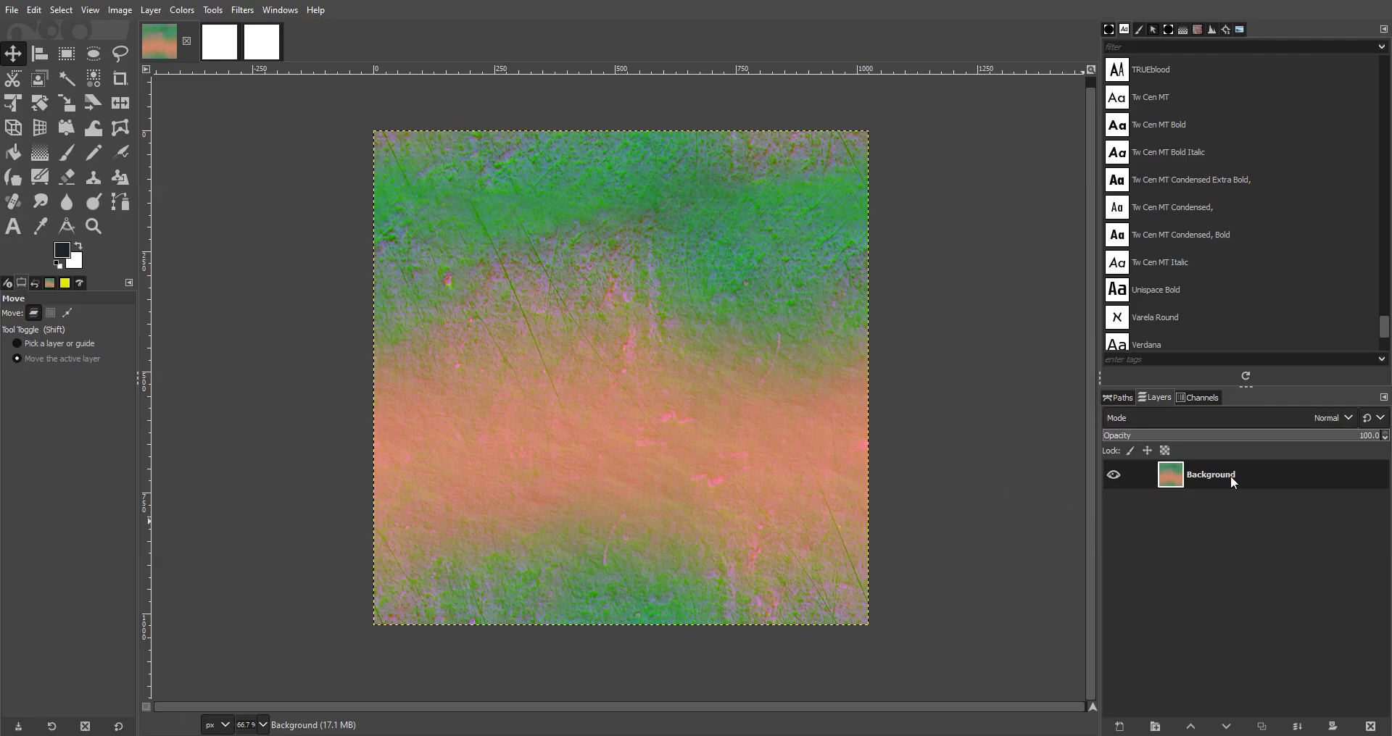
Step: Add an alpha channel to the texture layer and decompose it into RGBA layers
right_click(1170, 480)
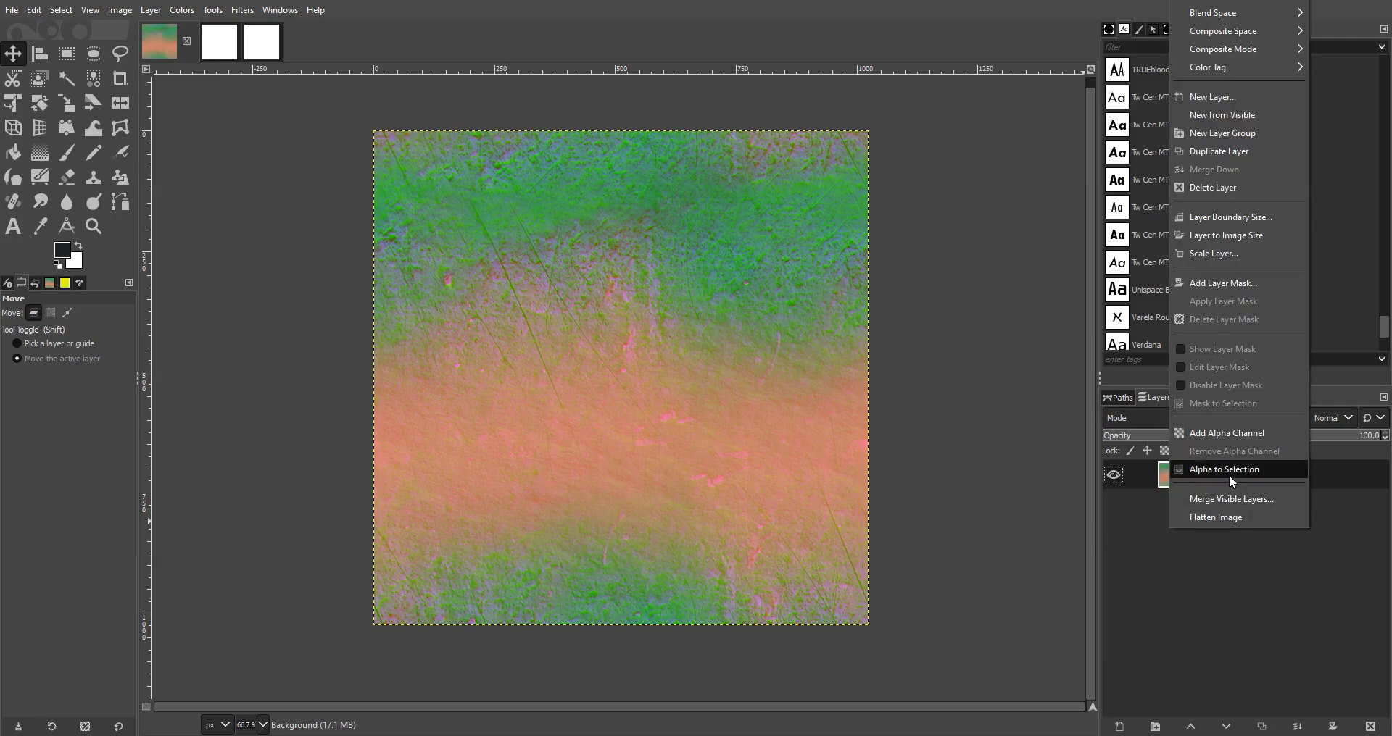
left_click(1203, 435)
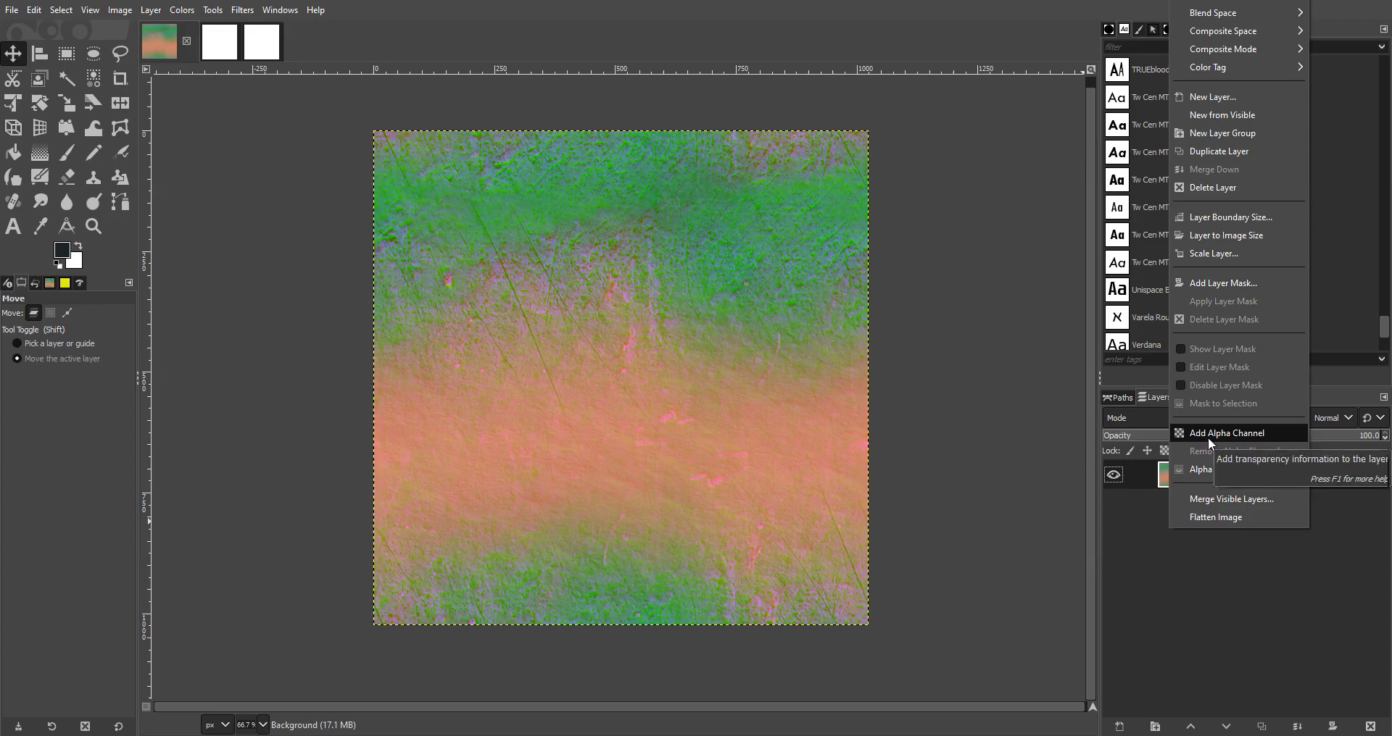
left_click(1193, 403)
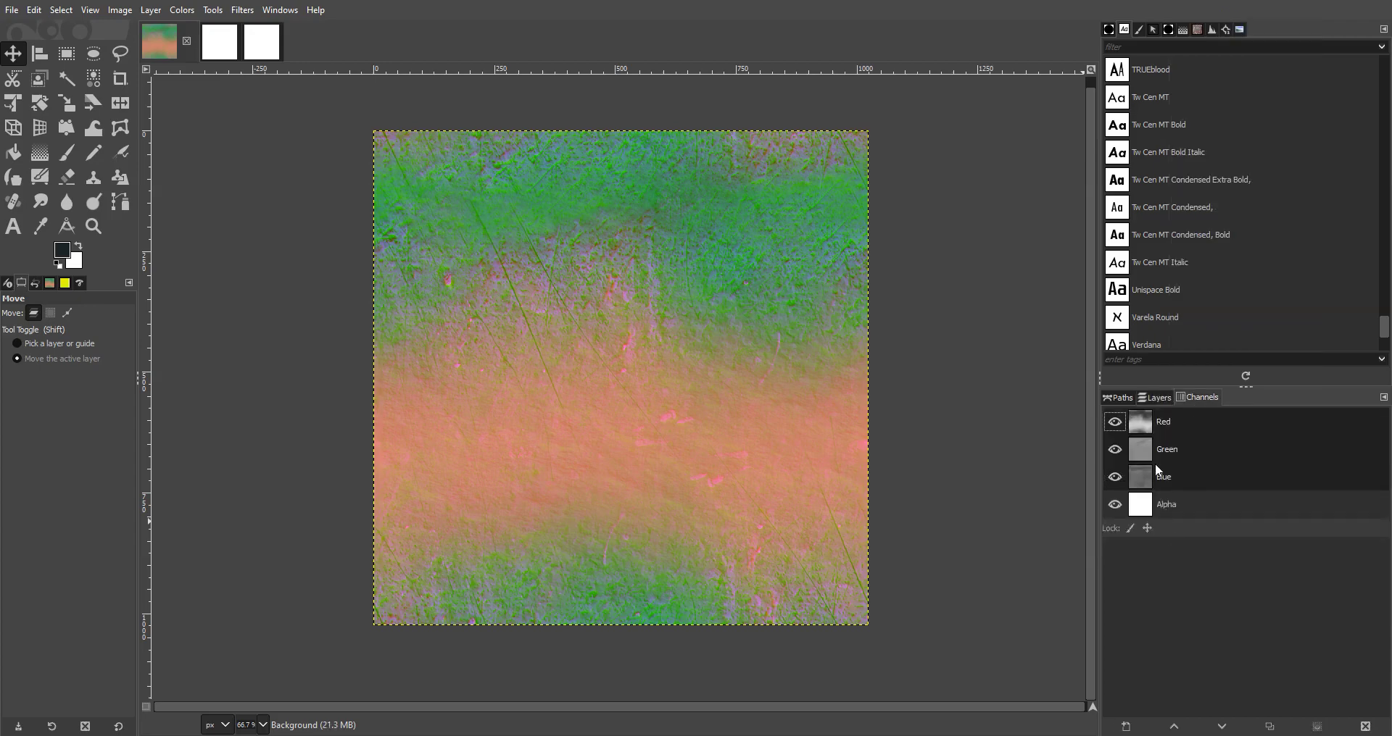
left_click(179, 14)
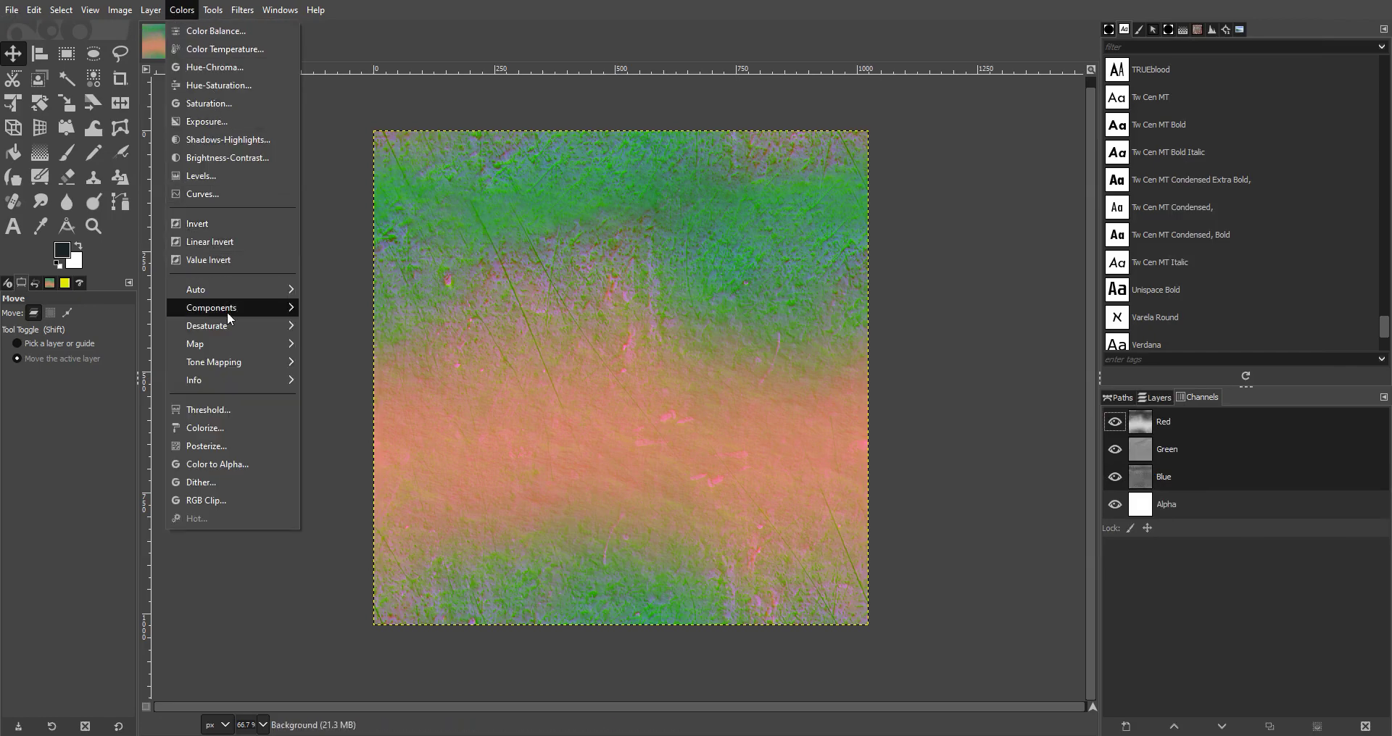
mouse_move(253, 316)
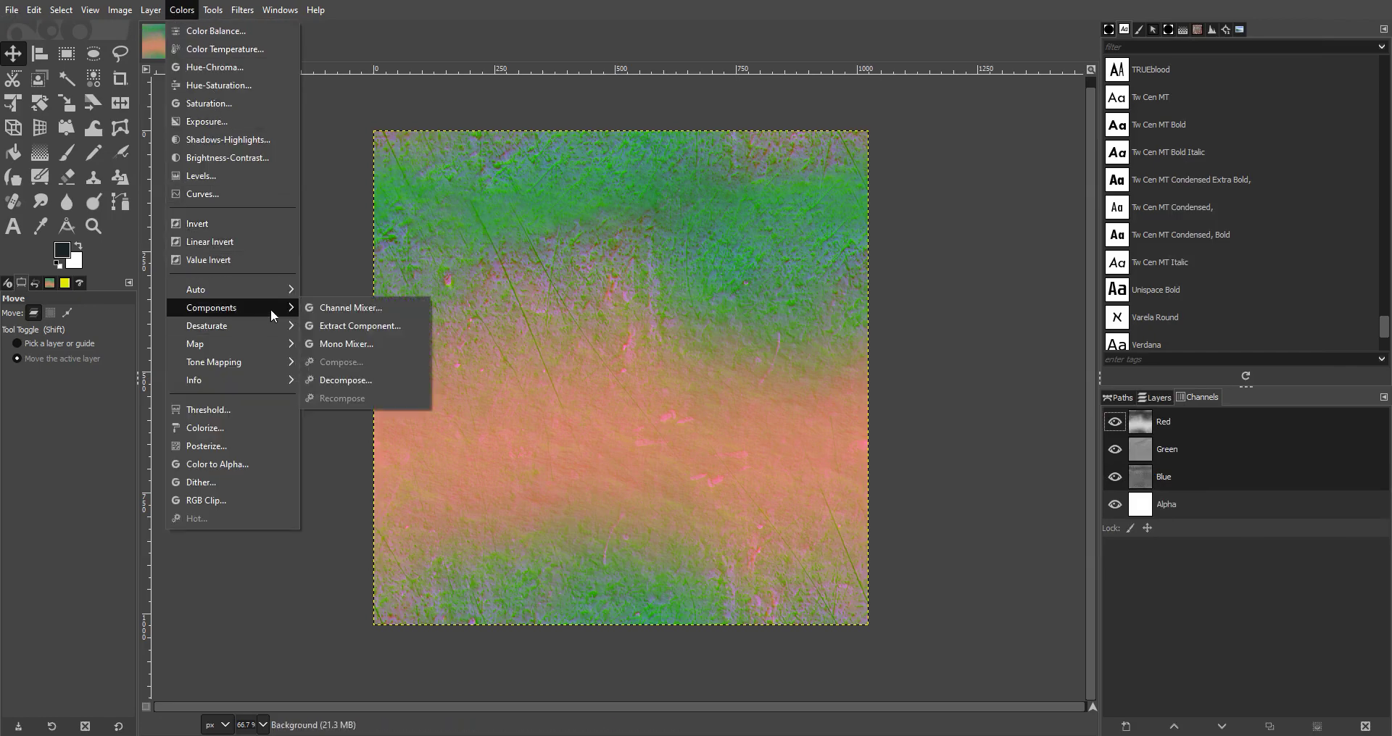
left_click(325, 378)
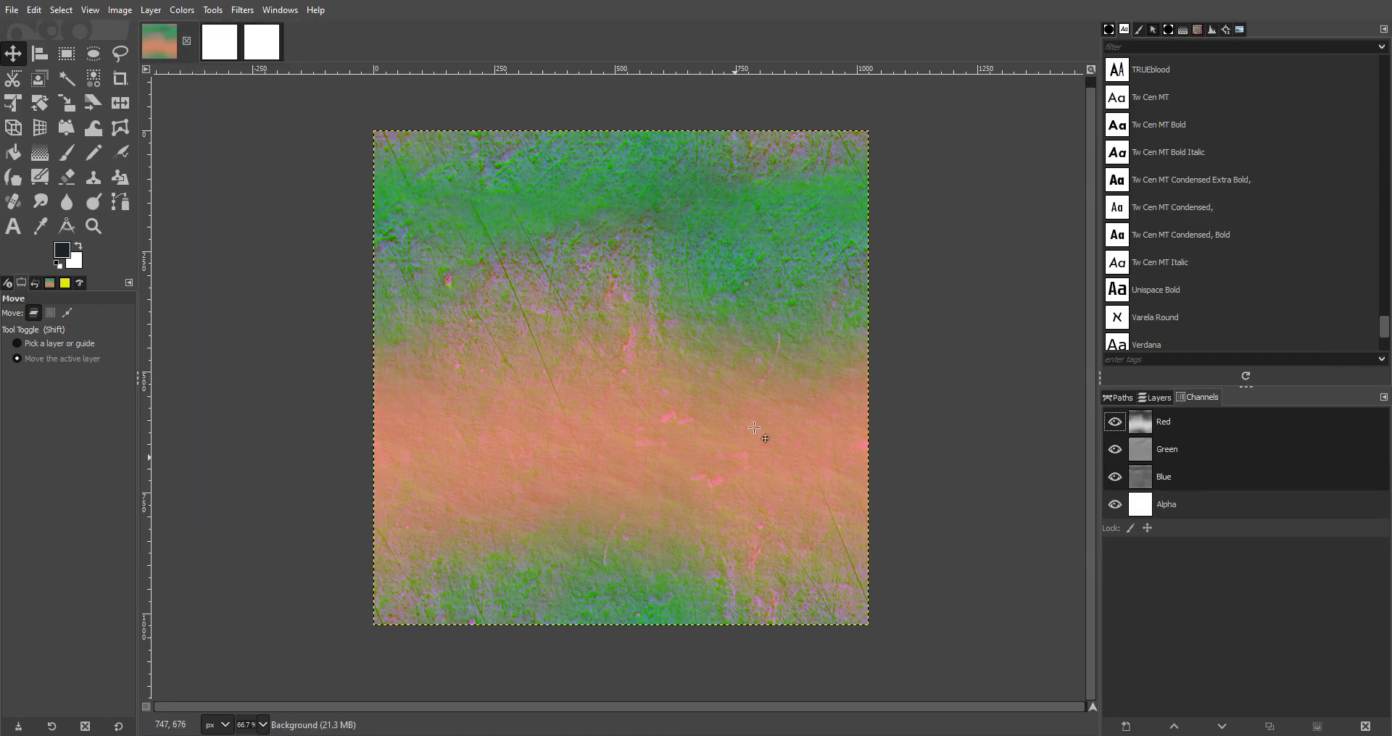
left_click(716, 362)
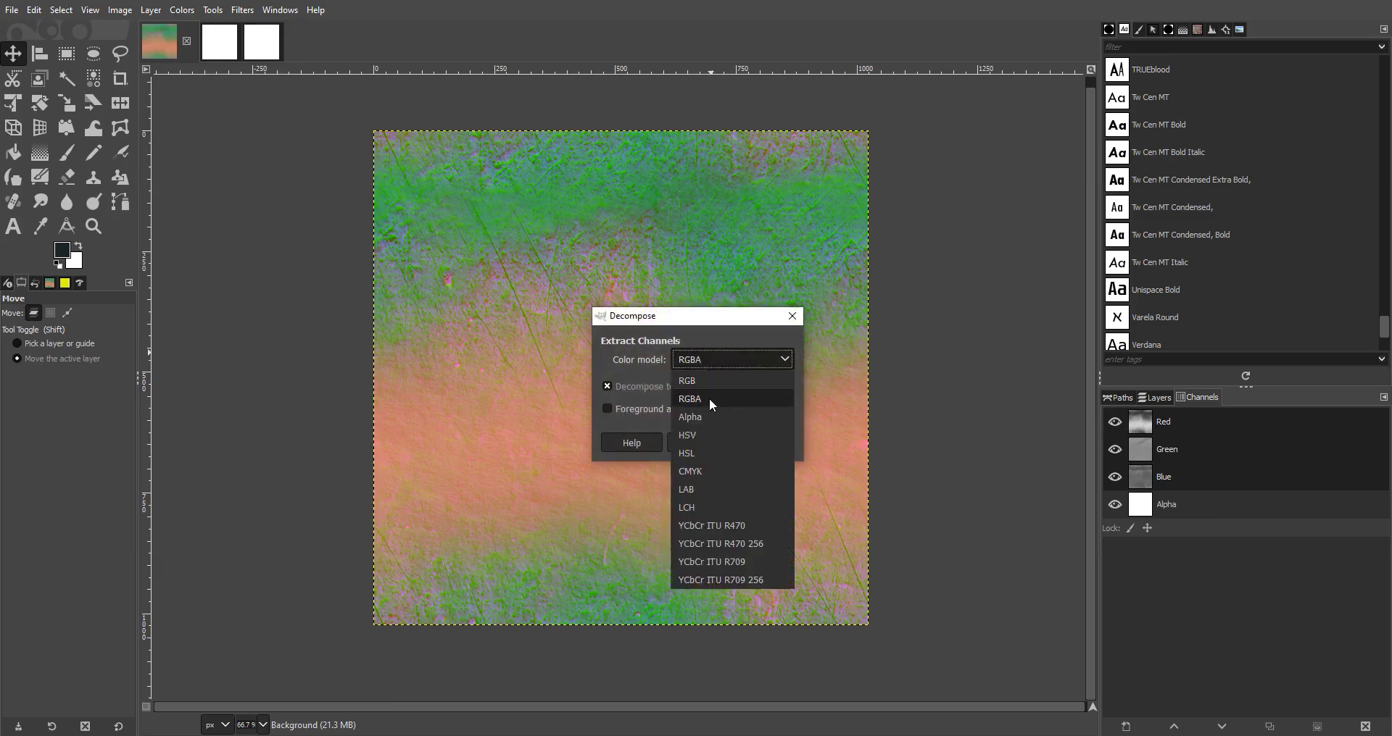
left_click(704, 398)
left_click(695, 443)
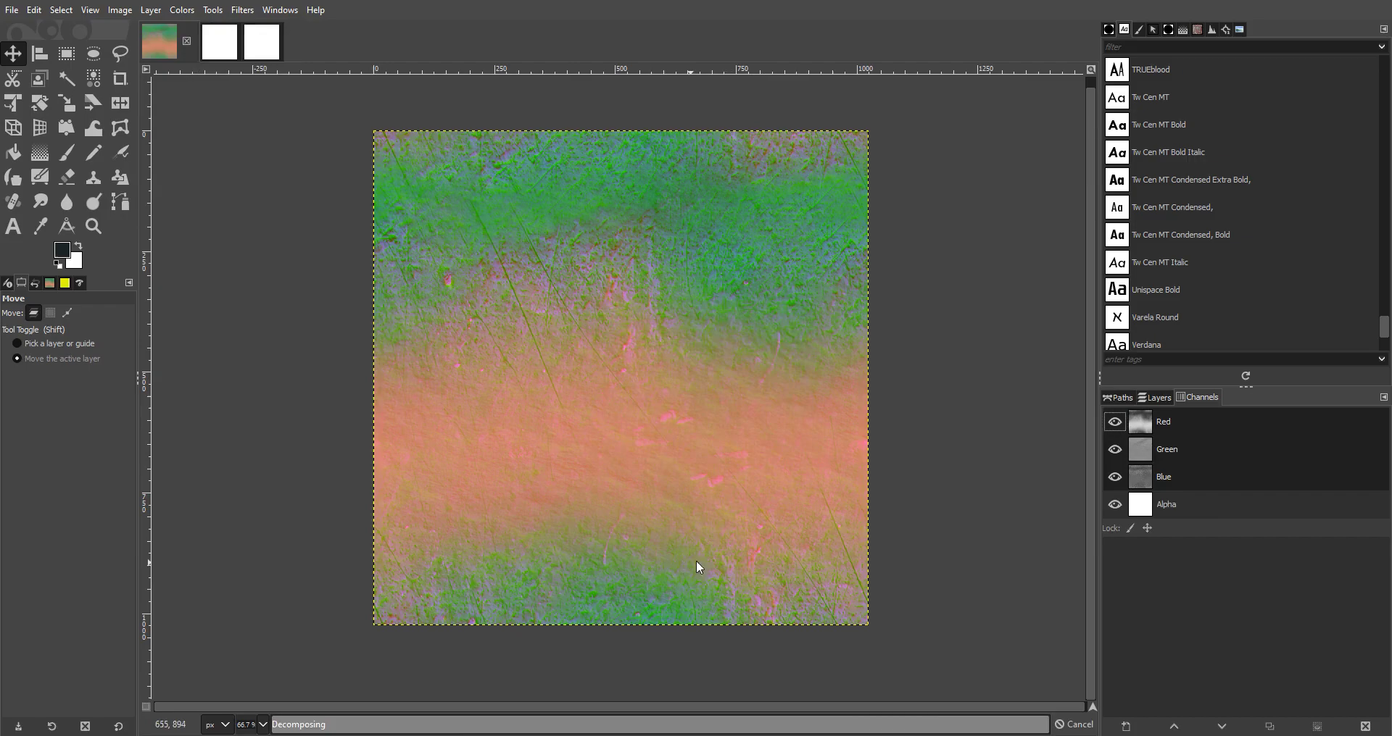
Step: Hide the blue and red layers in the decomposed image so only alpha stays visible
left_click(1151, 397)
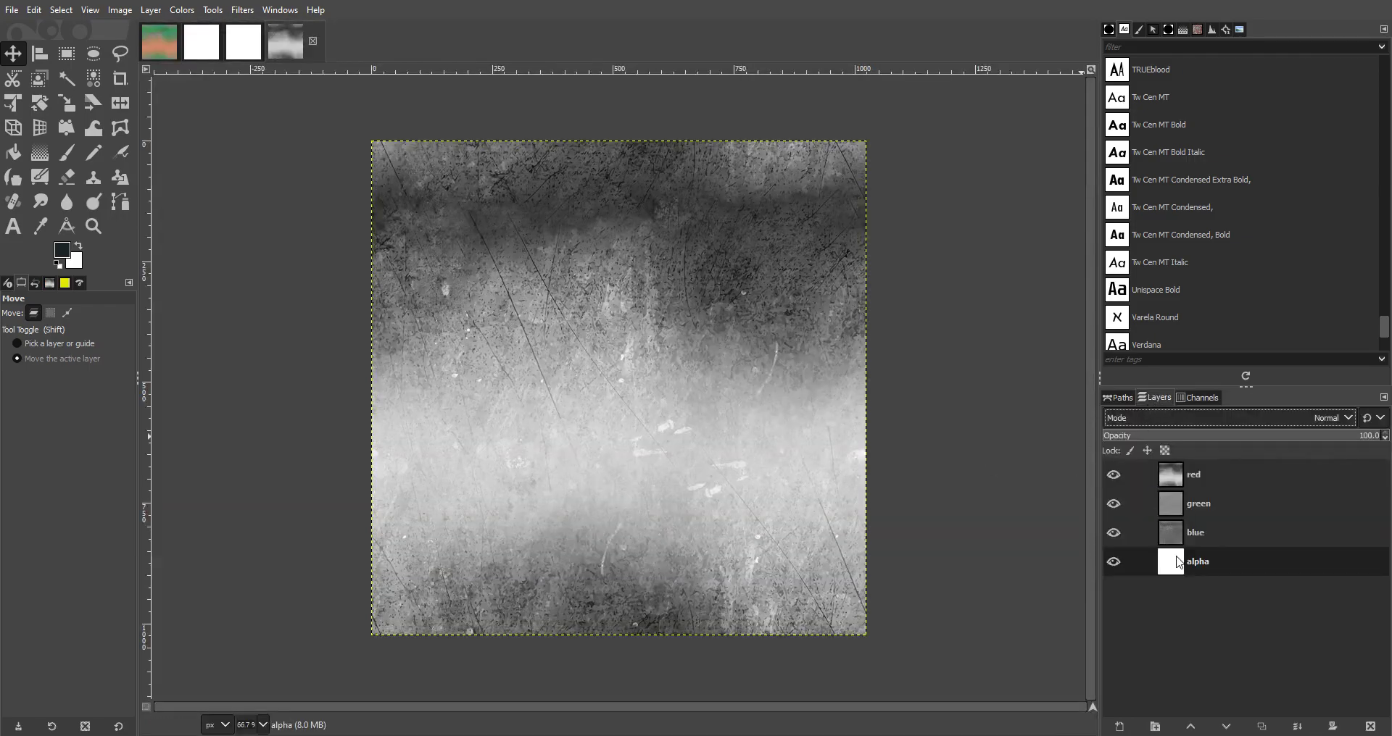
left_click(1114, 534)
left_click(1113, 475)
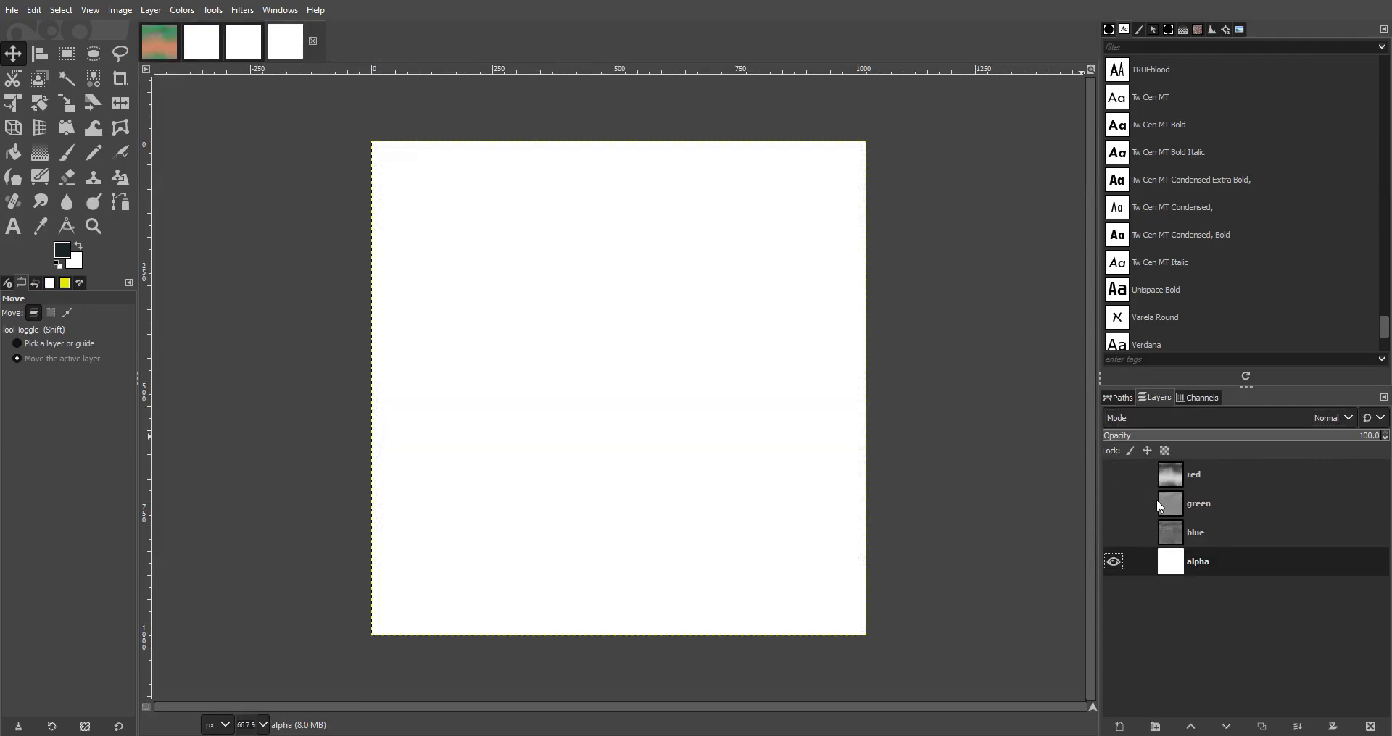
key("alt+Tab")
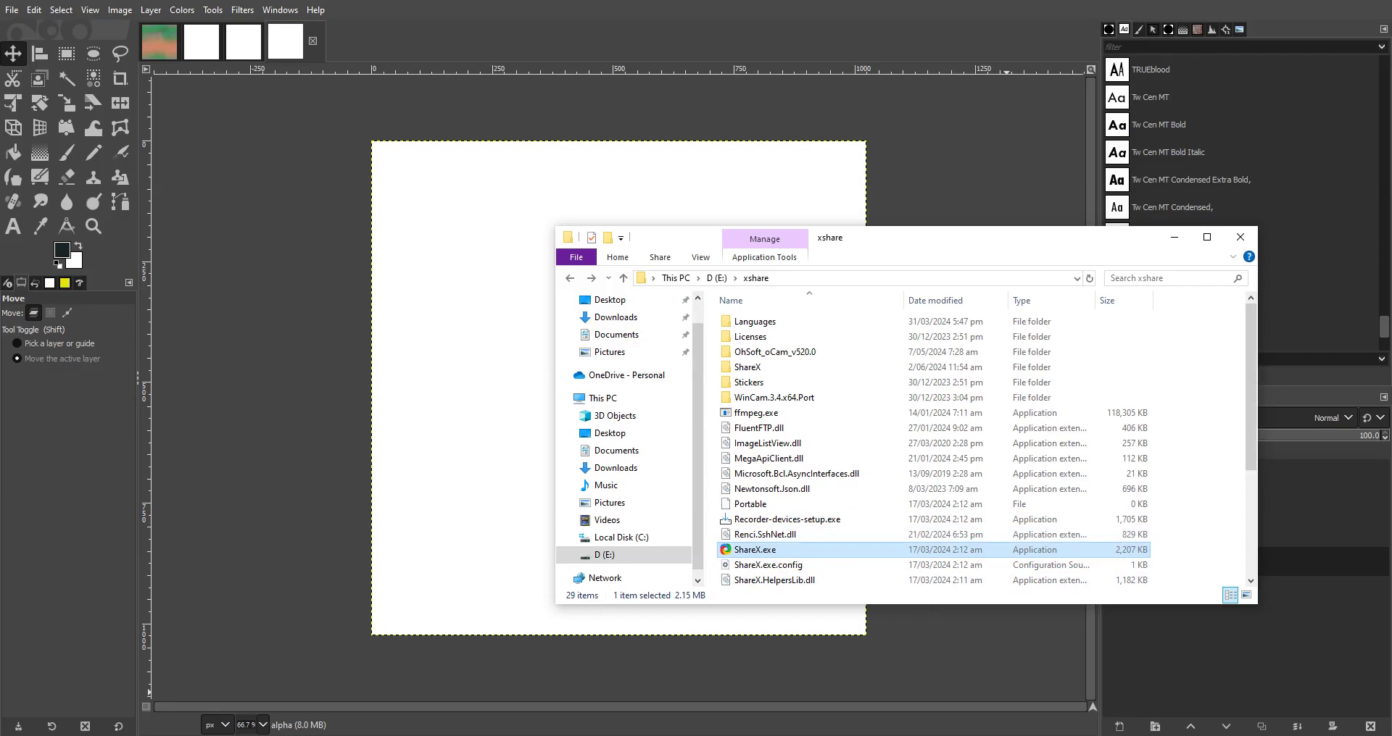
Step: In File Explorer, open Videos > ice assets > Water folder
left_click(625, 527)
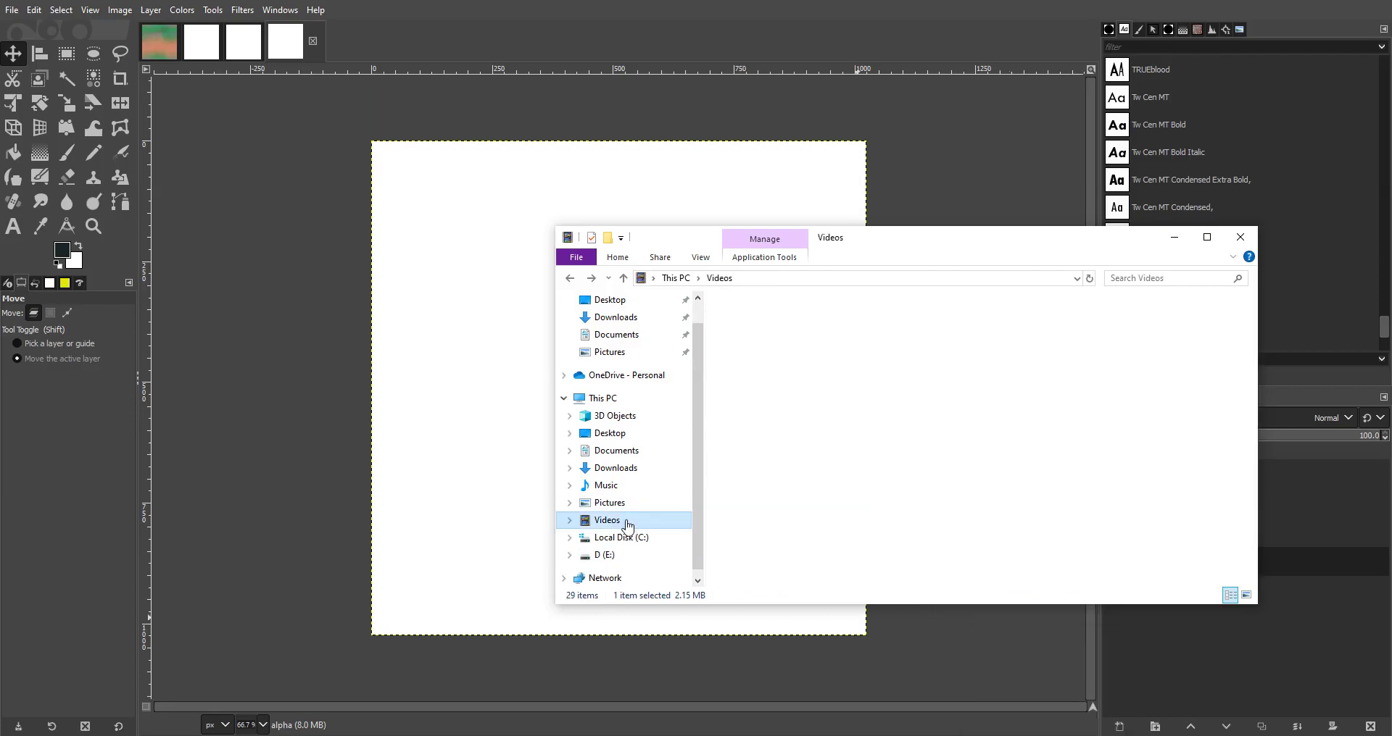
left_click(926, 354)
double_click(927, 354)
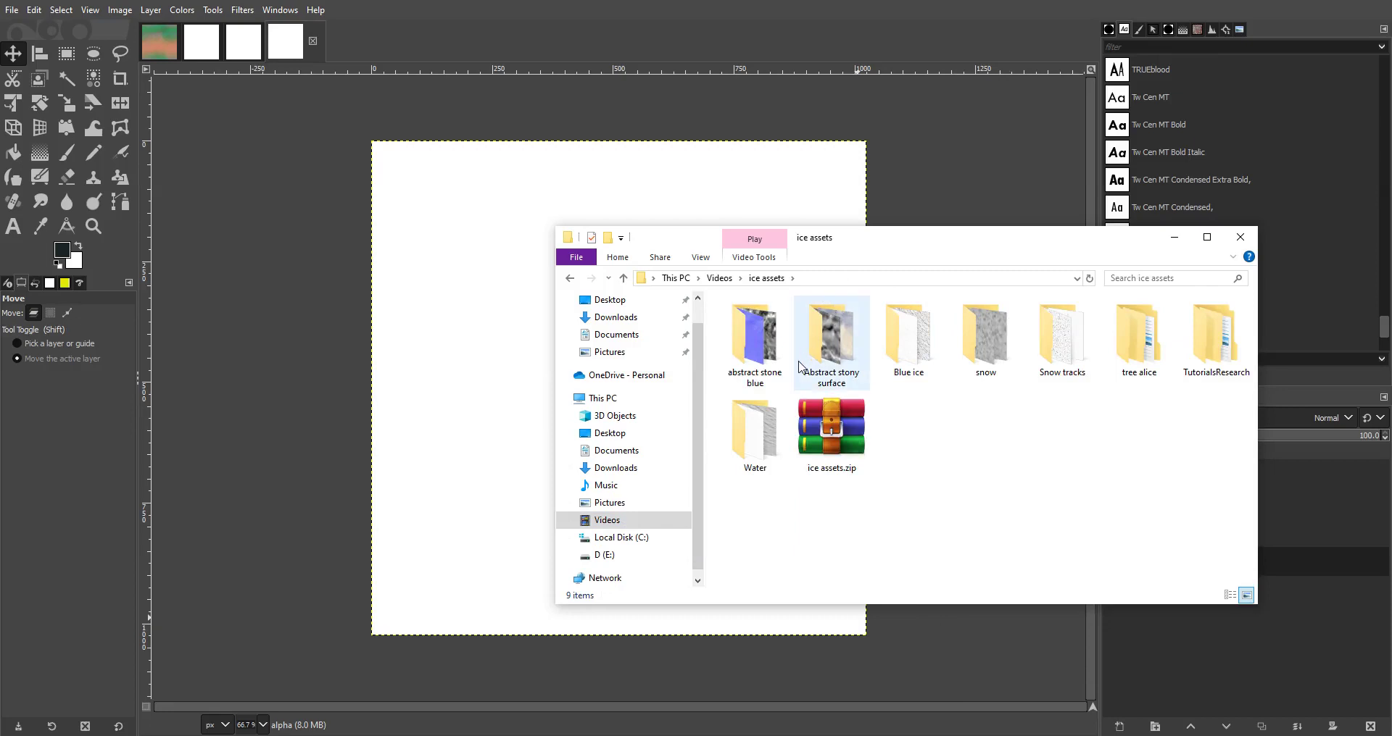
left_click_drag(882, 233, 879, 305)
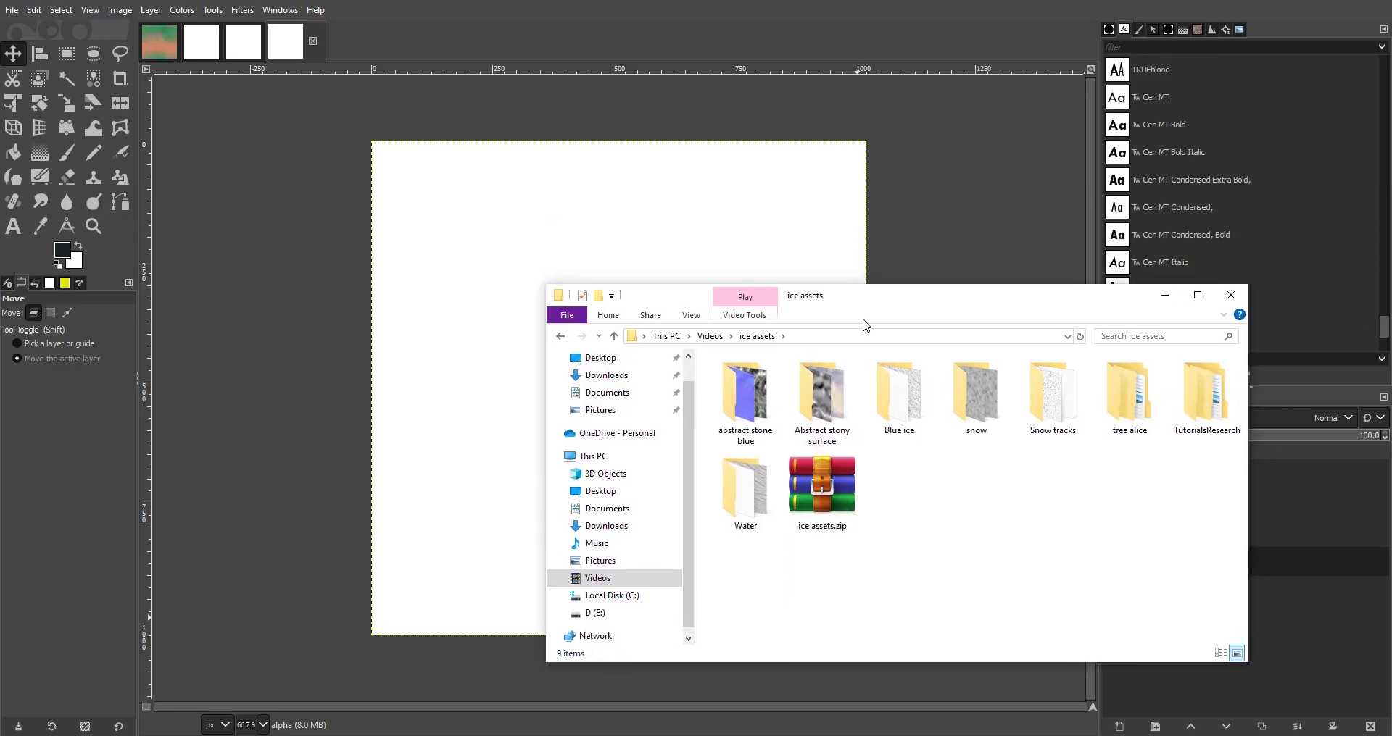
left_click(755, 496)
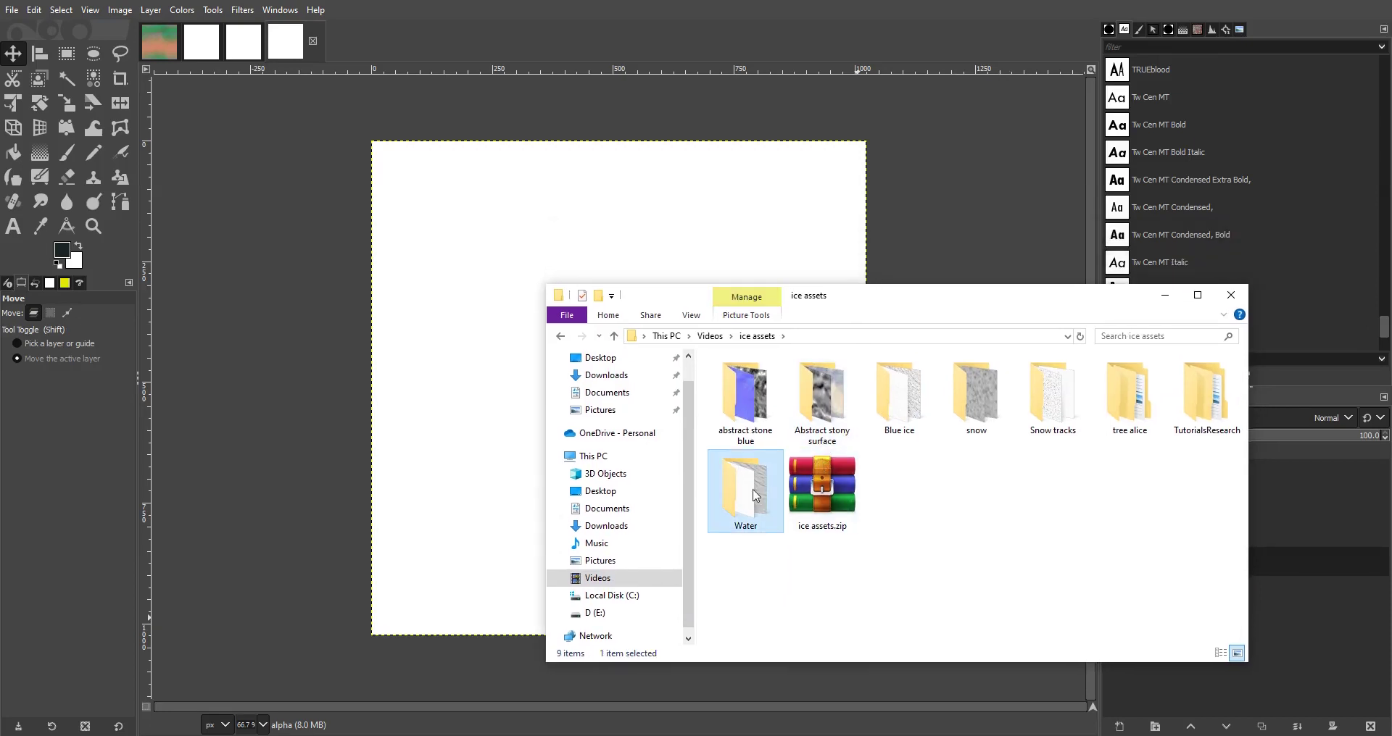
double_click(755, 495)
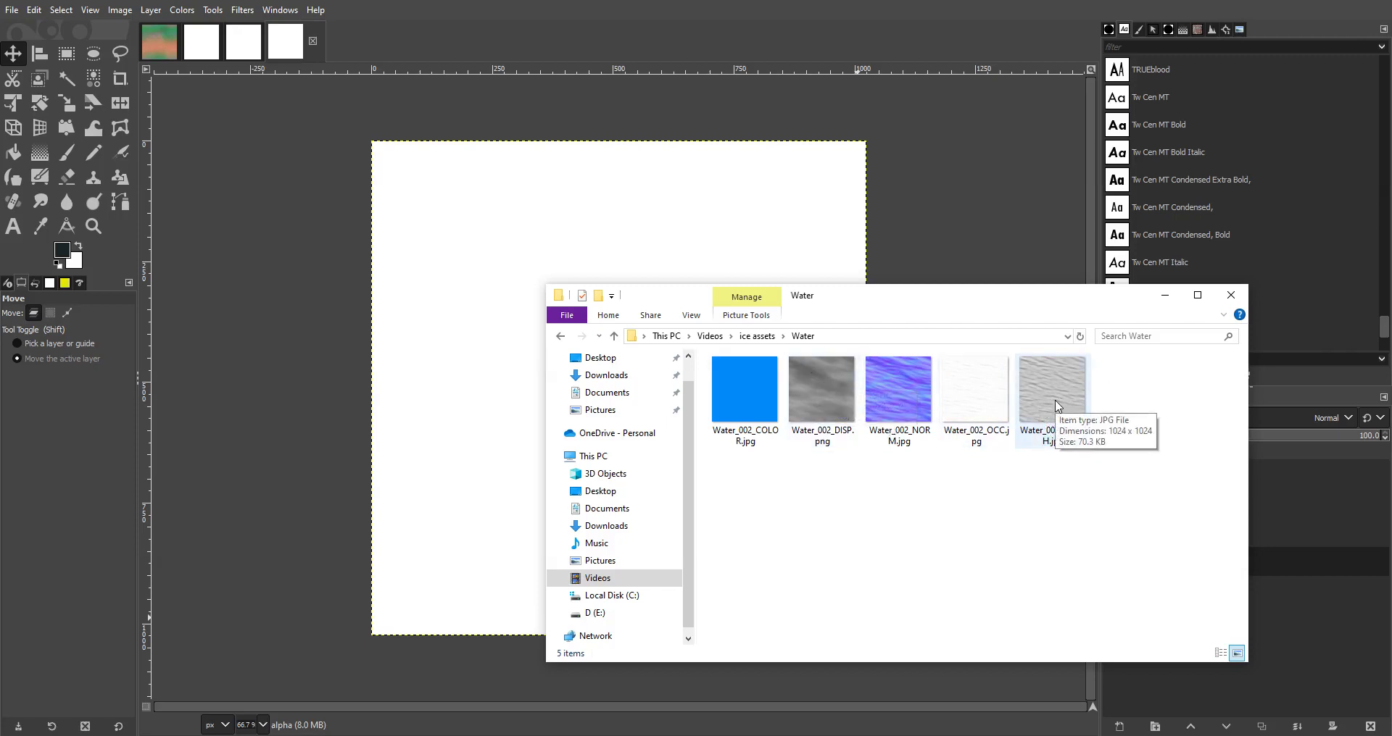
Step: Drag Water_002_ROUGH.jpg from the Water folder onto the decomposed GIMP image
left_click_drag(1010, 301, 826, 492)
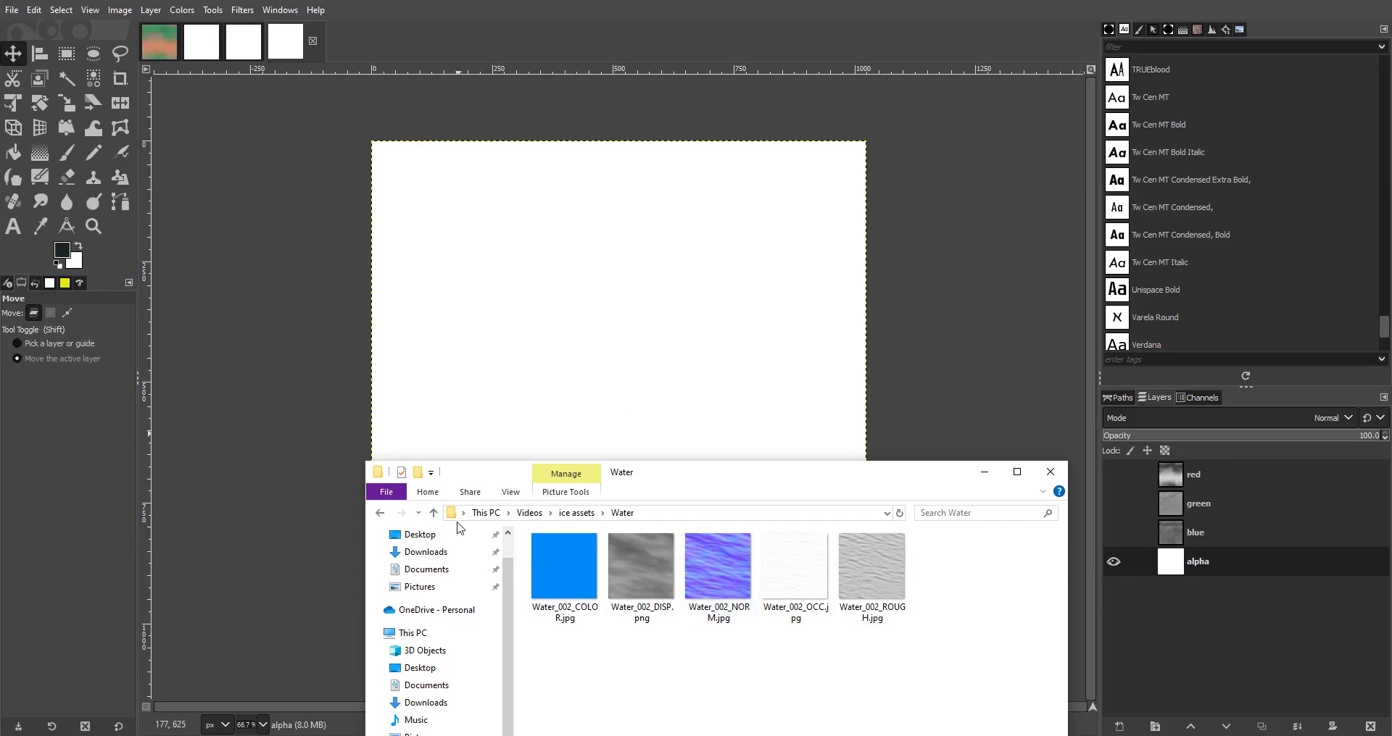
left_click(880, 579)
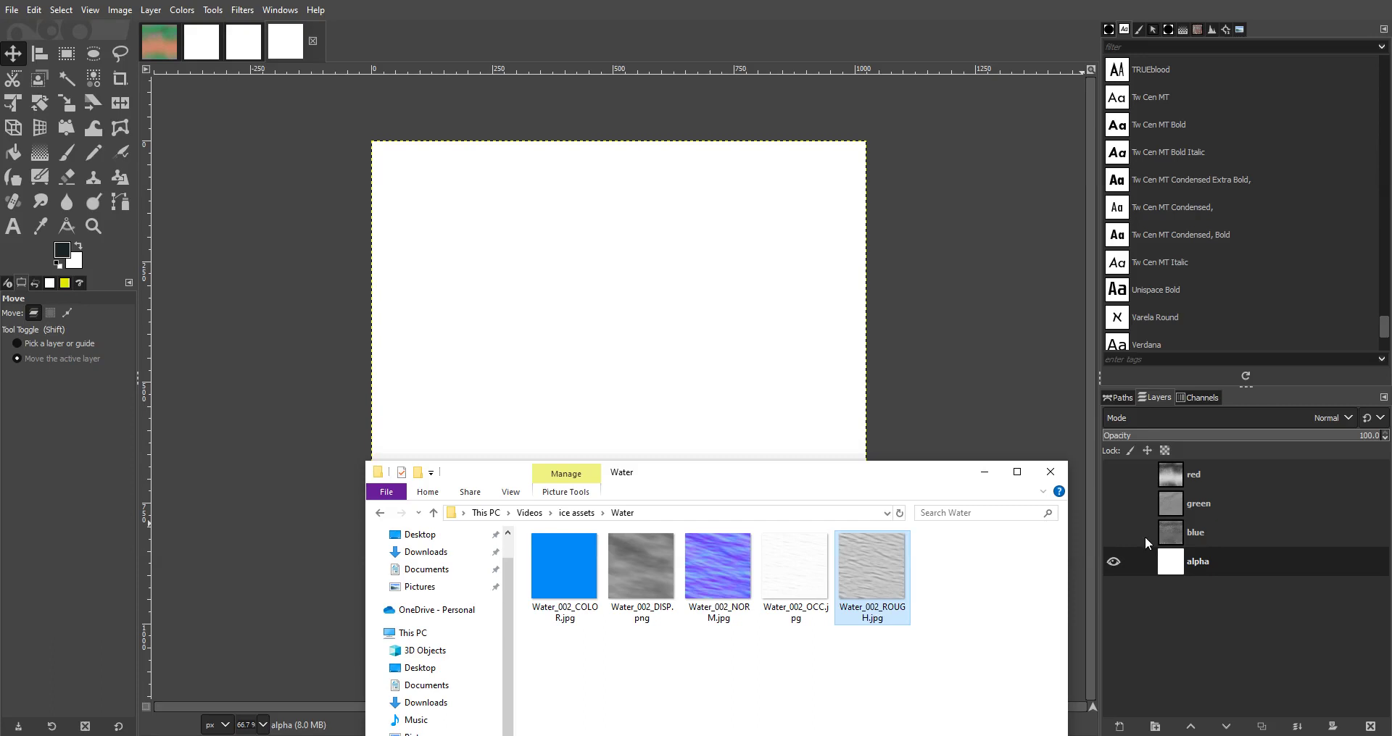
left_click_drag(881, 584, 1151, 529)
left_click_drag(868, 590, 672, 305)
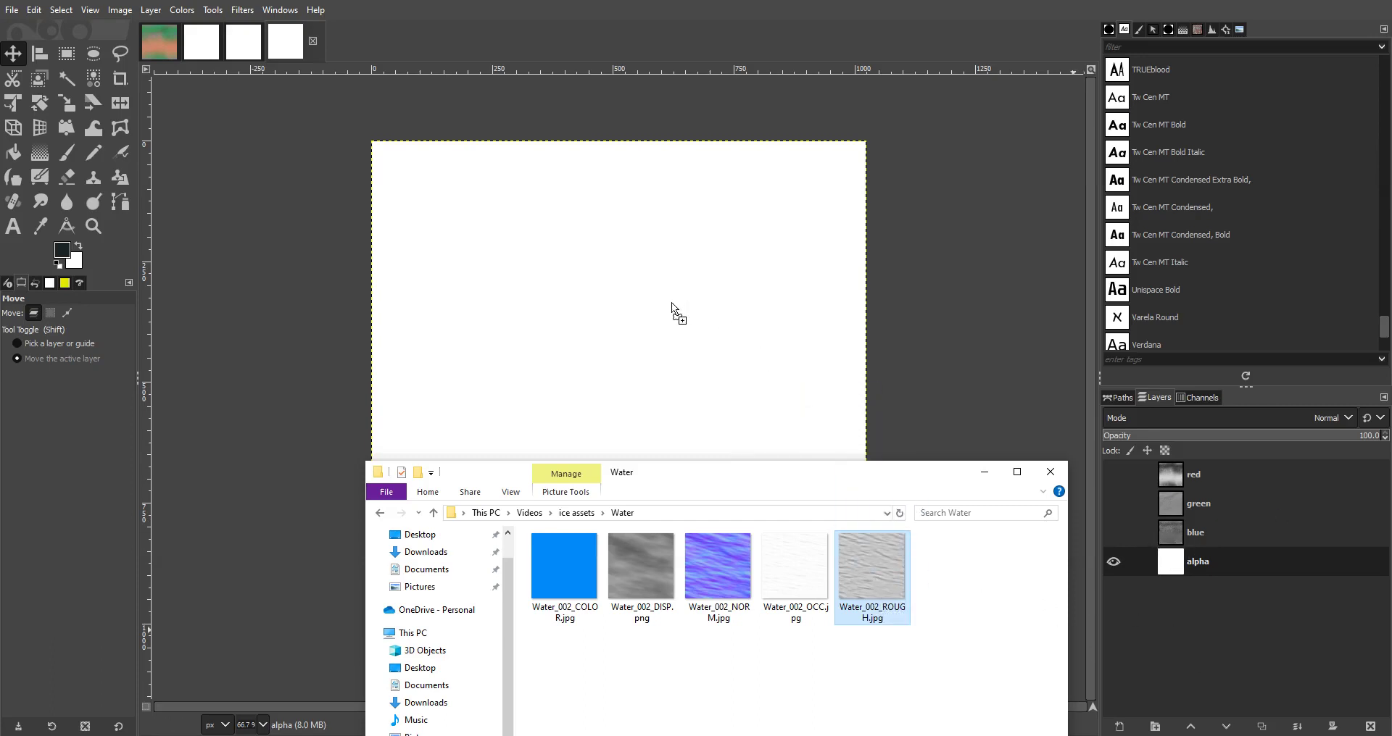
Step: Merge the Water_002_ROUGH layer down into alpha and turn the red, green, blue, alpha layers visible
left_click(959, 577)
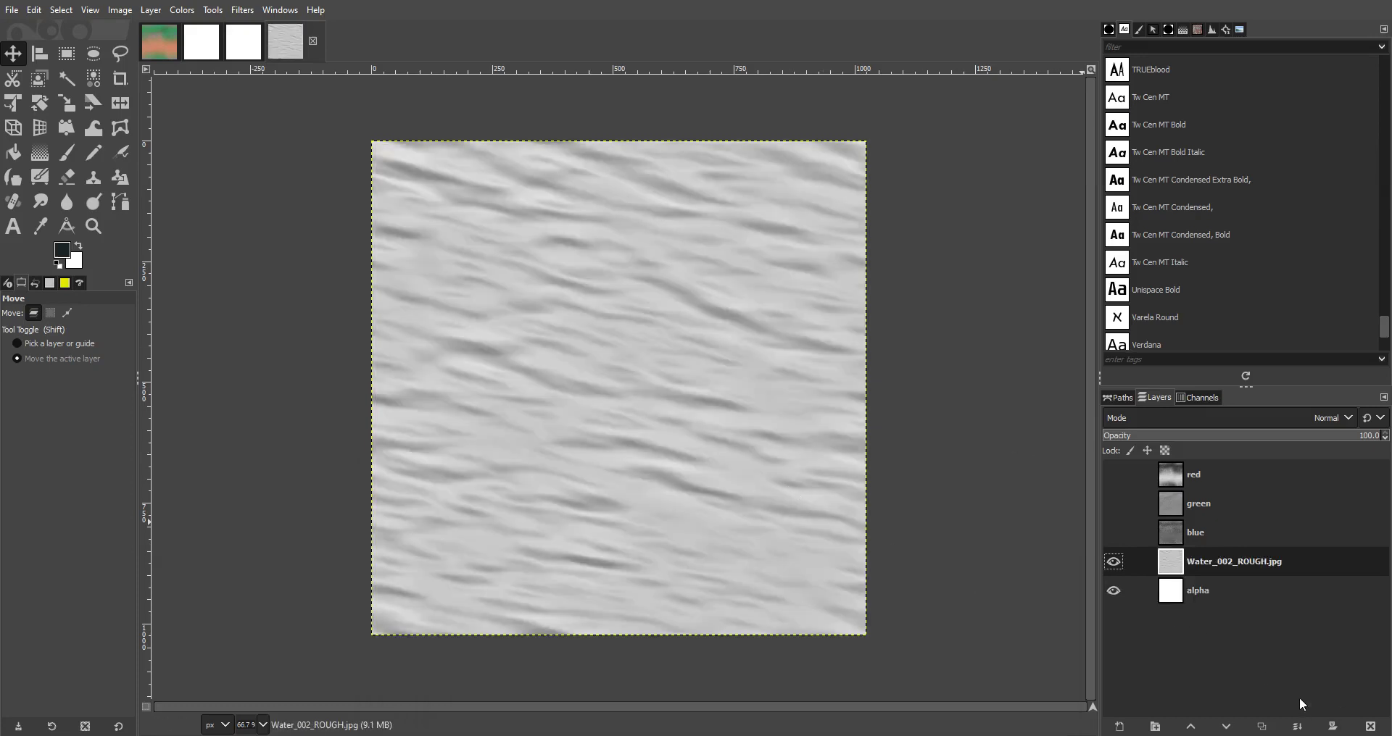
left_click(1297, 727)
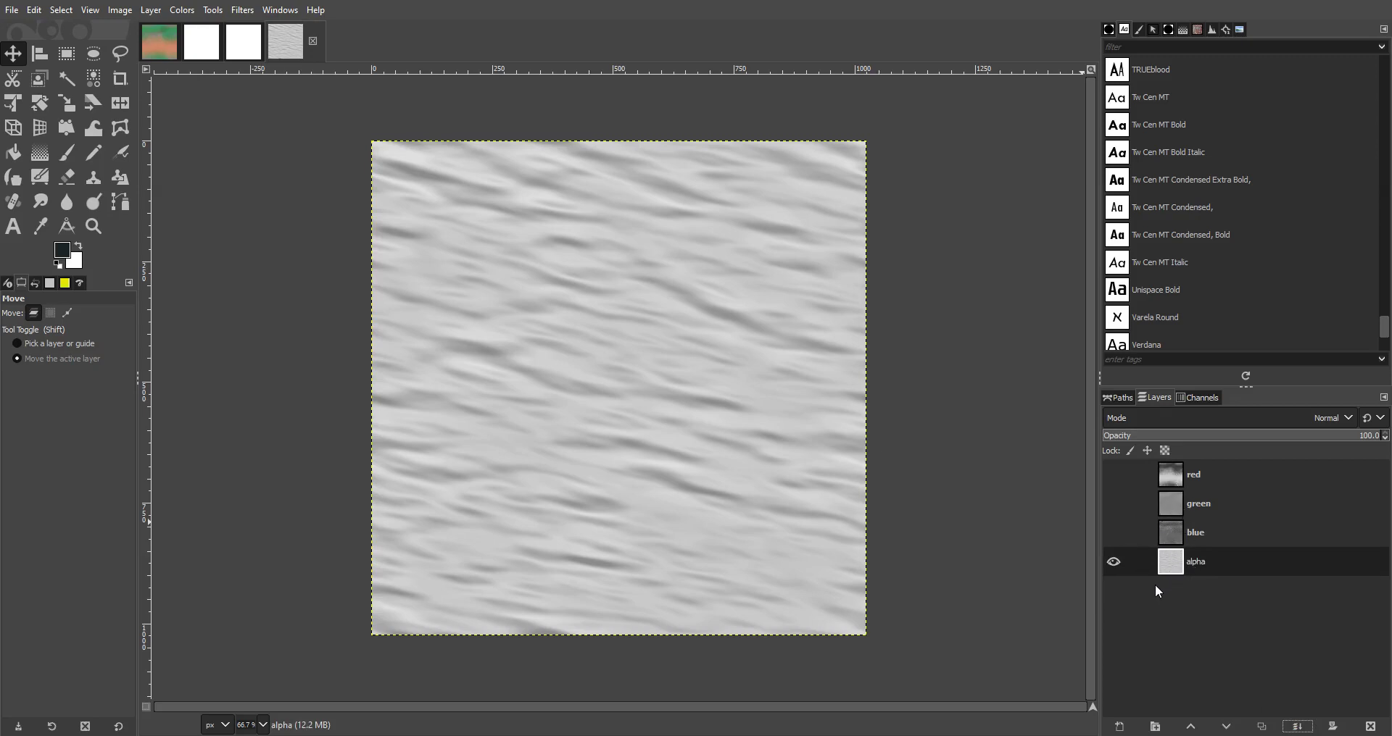
left_click(1113, 561)
left_click(1109, 563)
left_click(1113, 562)
left_click(1114, 540)
left_click(1114, 540)
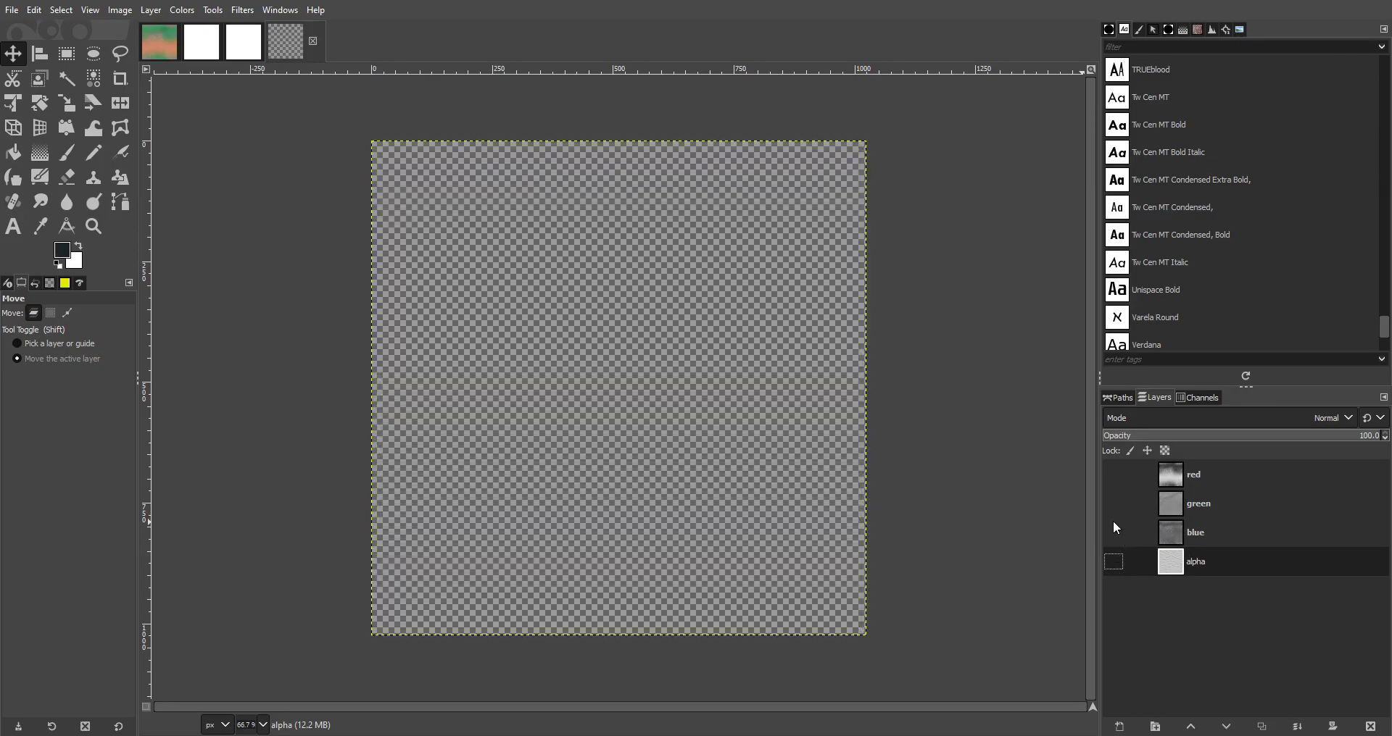
left_click(1113, 505)
left_click(1113, 505)
left_click(1115, 476)
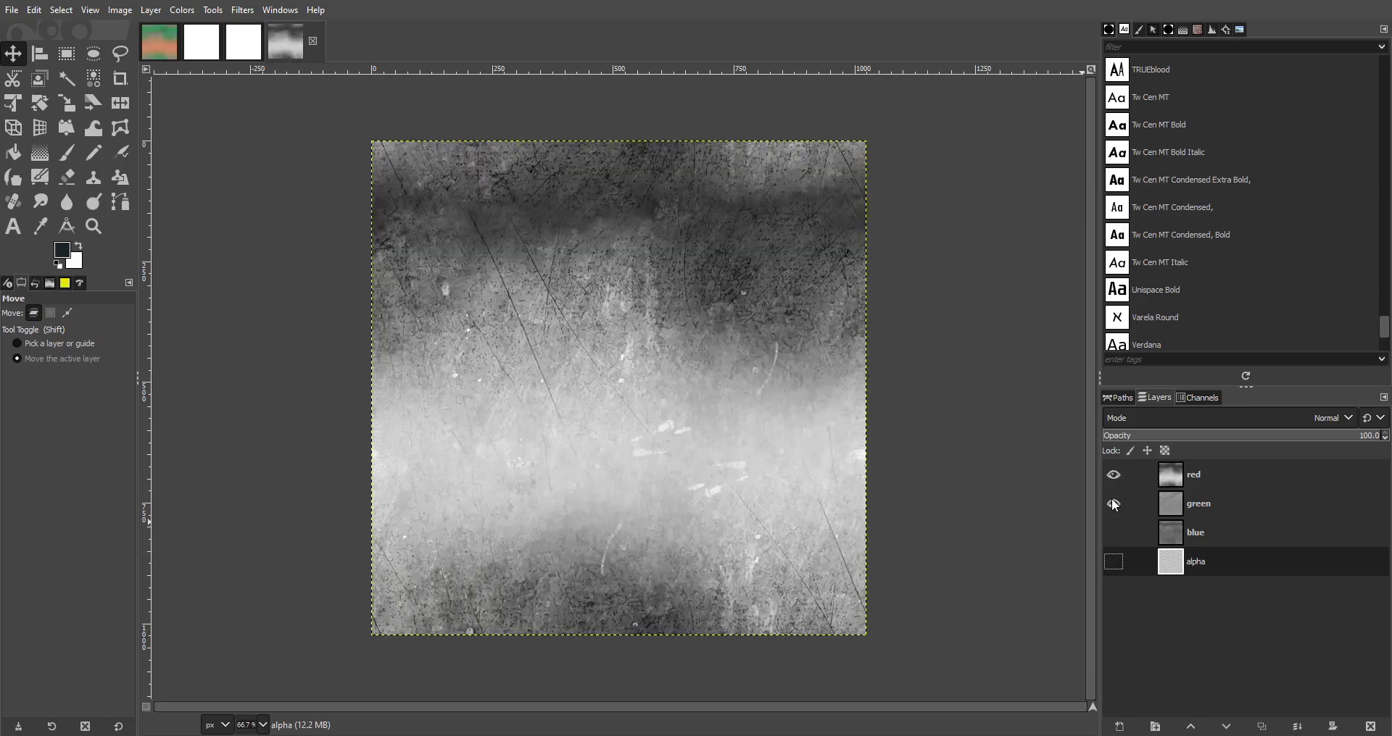
Step: Compose the red, green, blue and alpha layers into a new RGBA image with Colors > Components > Compose
left_click(193, 11)
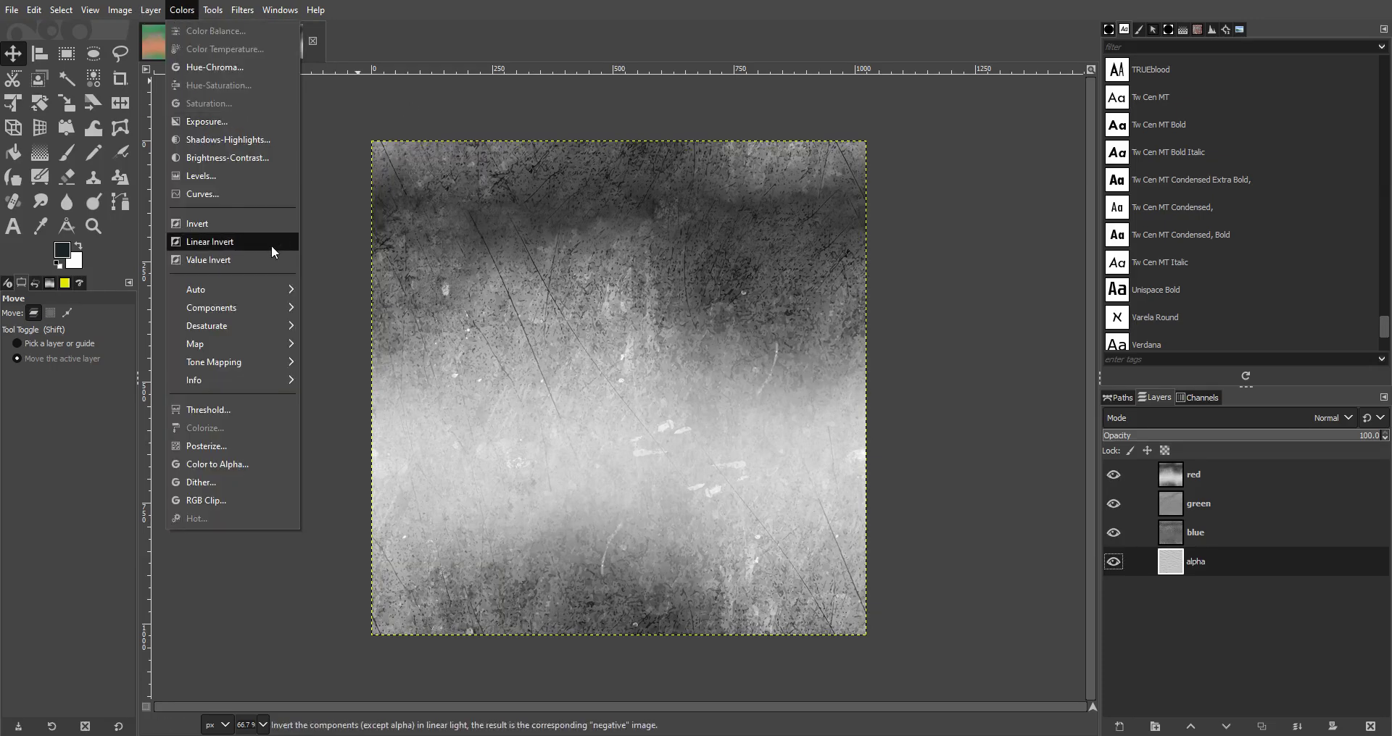
mouse_move(271, 310)
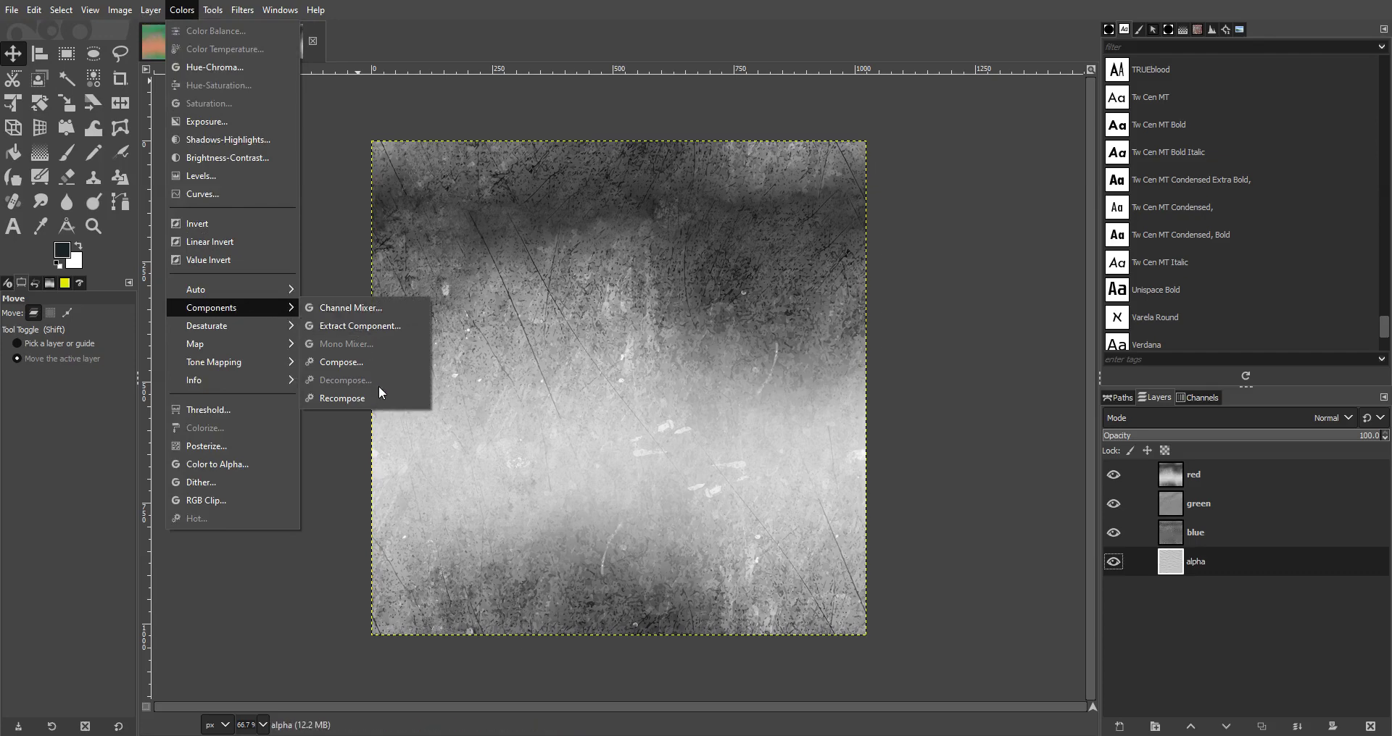
left_click(355, 373)
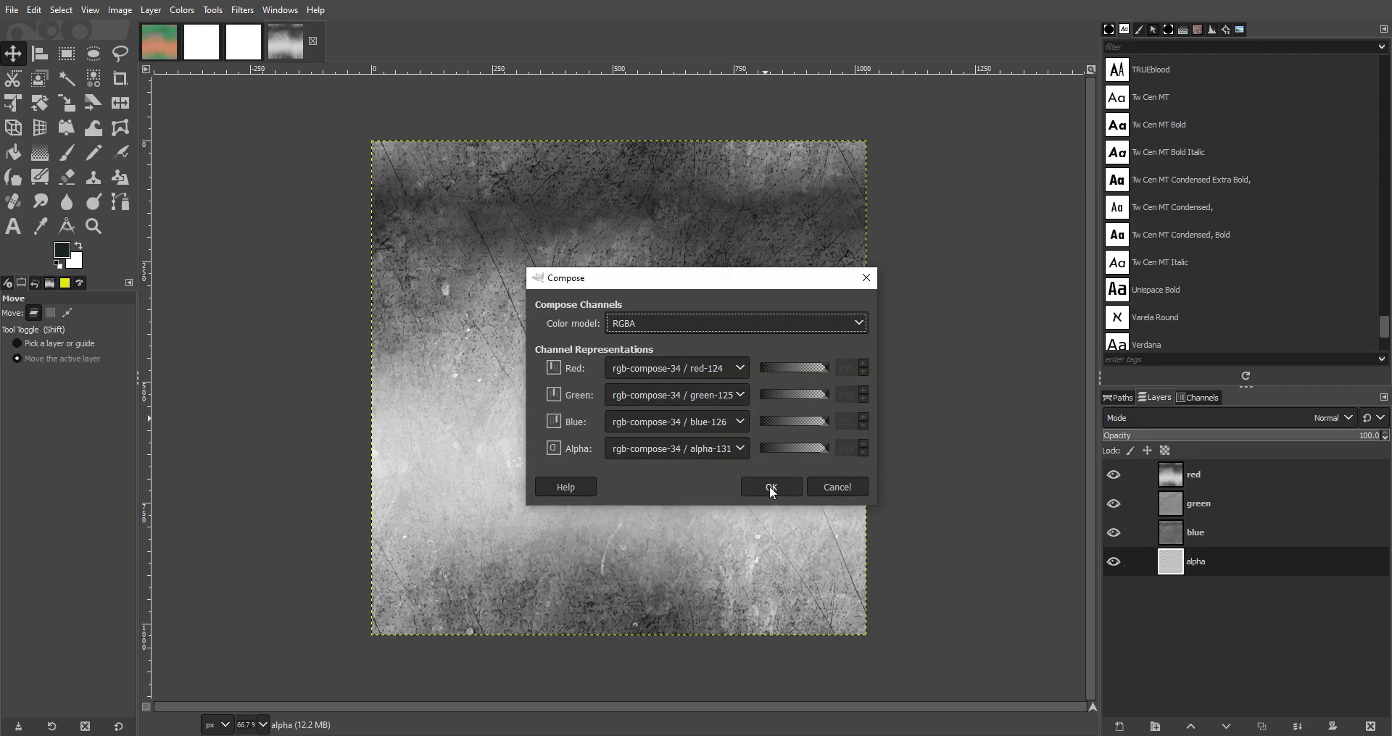
left_click(771, 487)
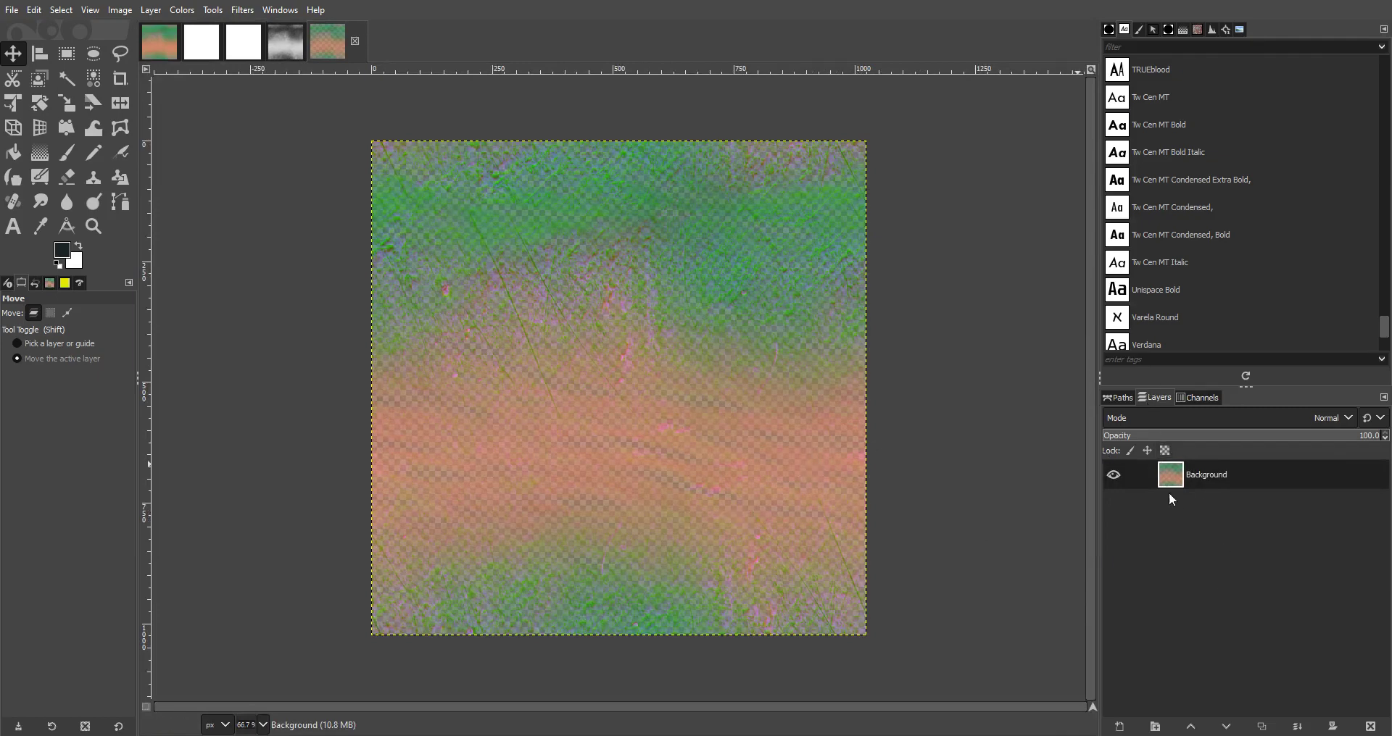
Step: Float the Channels dialog and hide Alpha, Blue and Green to view only Red
left_click_drag(1187, 397, 1136, 477)
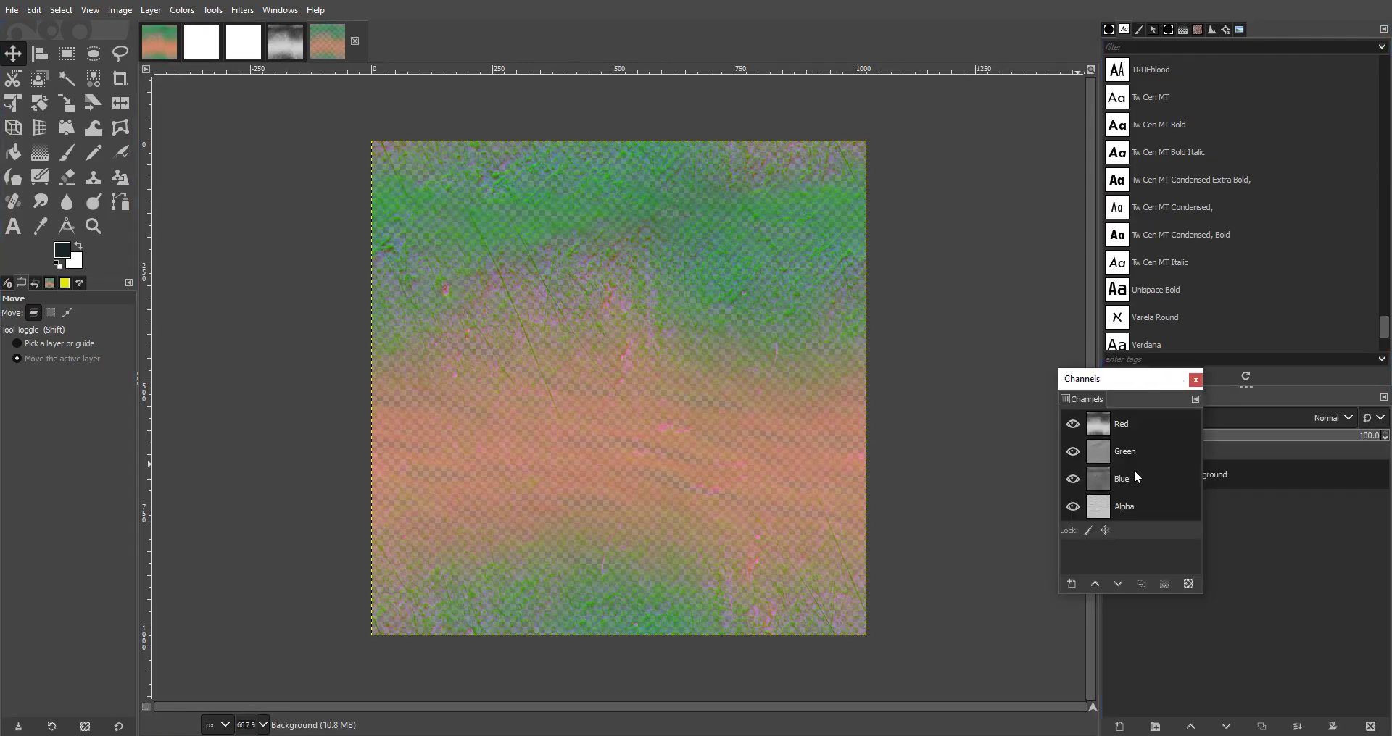
left_click_drag(1105, 397, 977, 297)
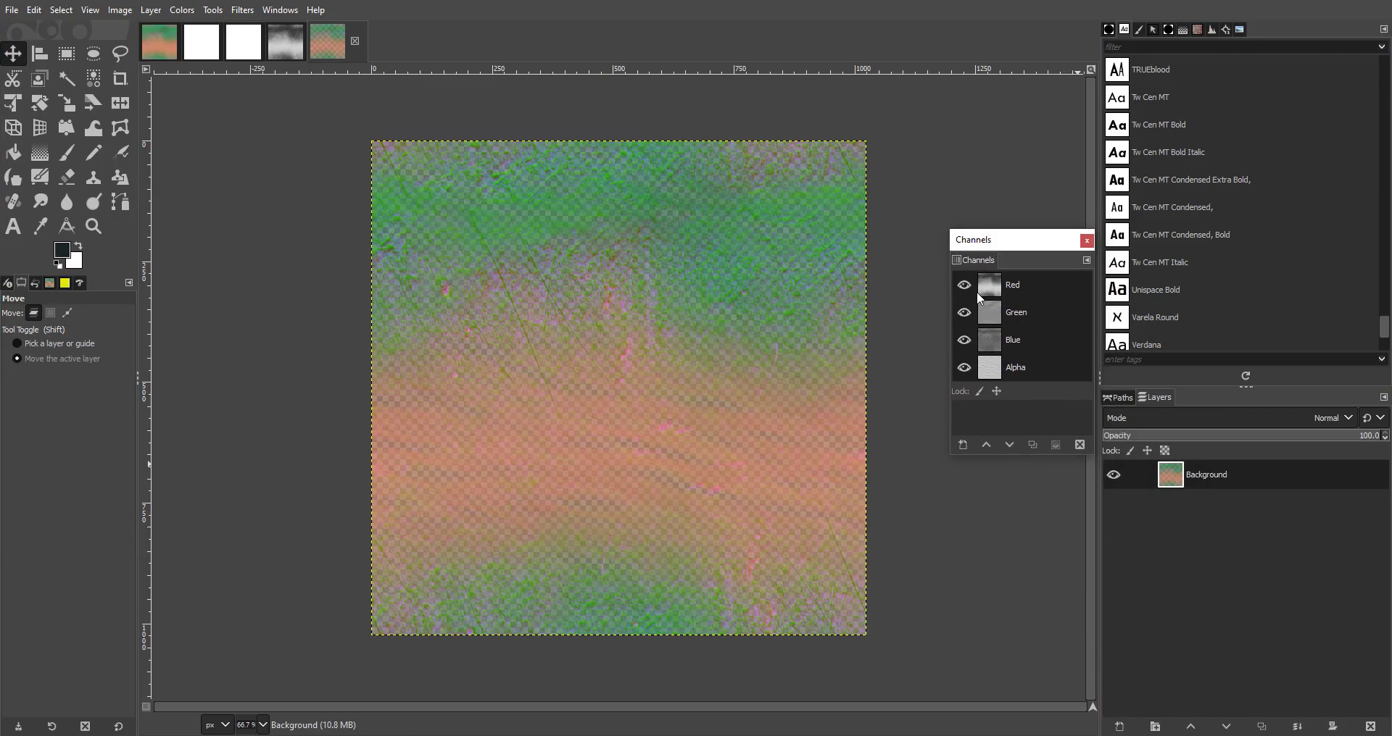
left_click(964, 368)
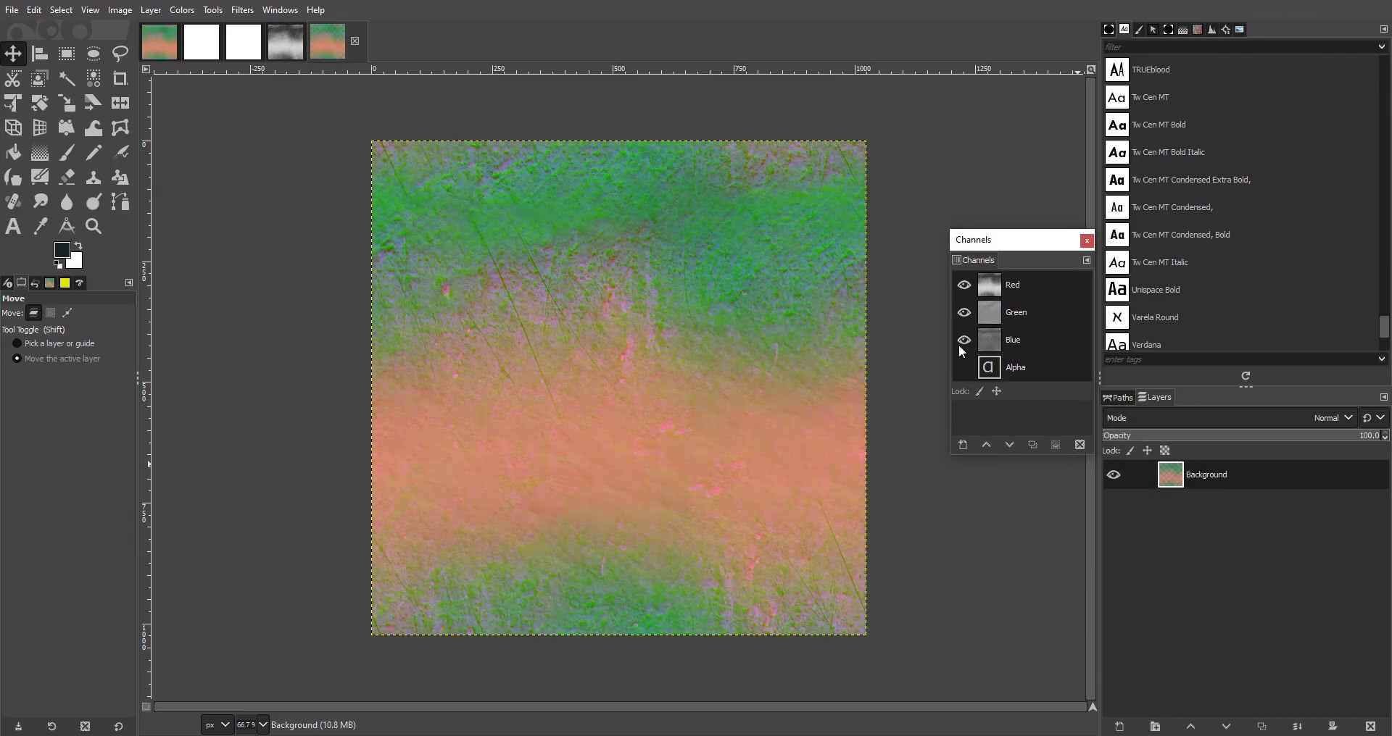
left_click(964, 340)
left_click(964, 312)
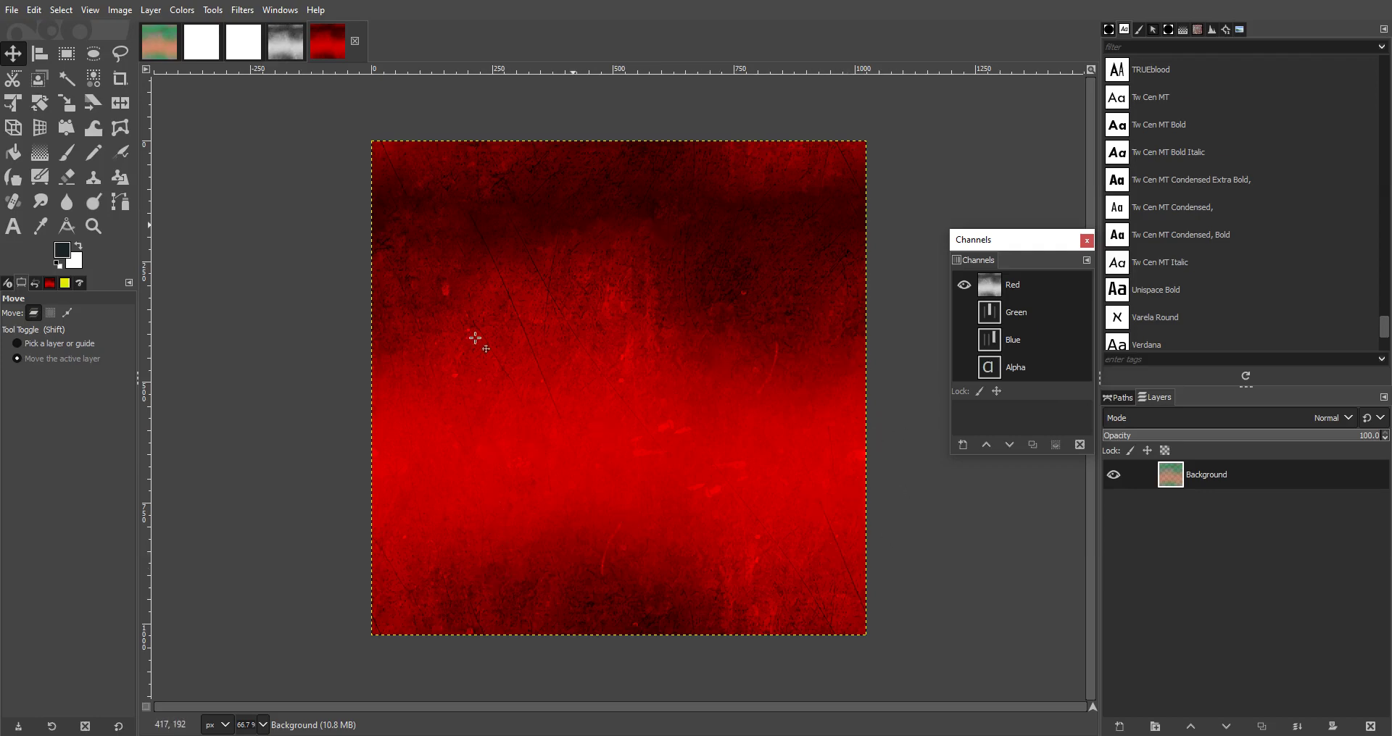
Step: View the Green, Blue and Alpha channels one at a time, panning around the image
left_click(964, 286)
left_click(964, 314)
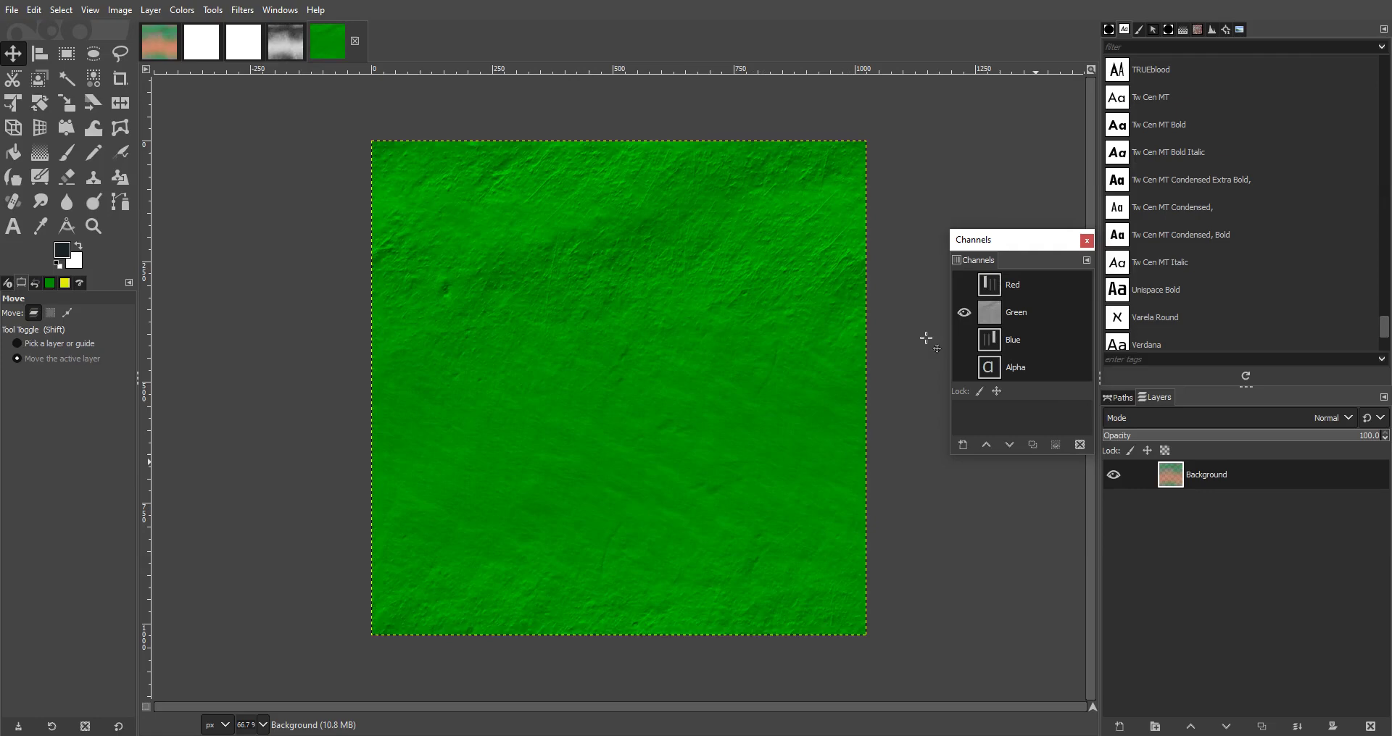
left_click(964, 313)
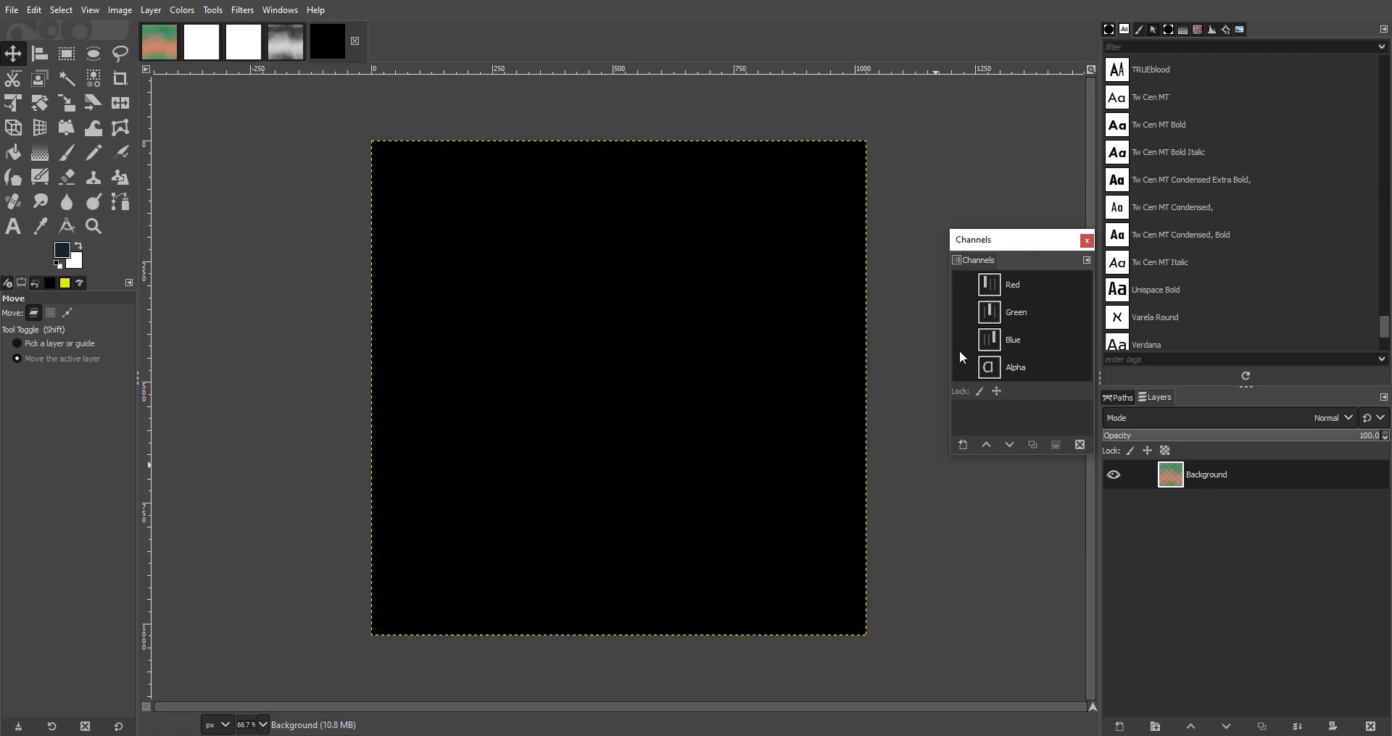
left_click(964, 340)
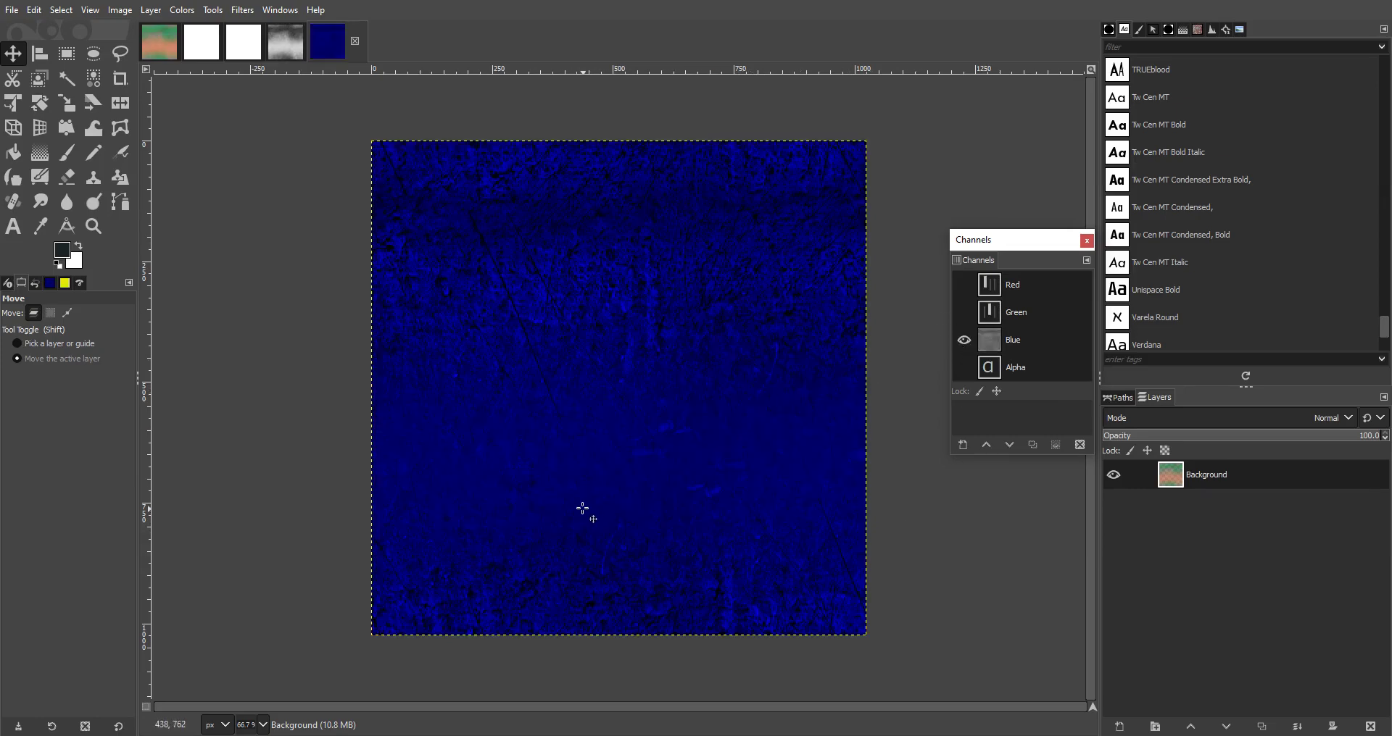
middle_click(584, 506)
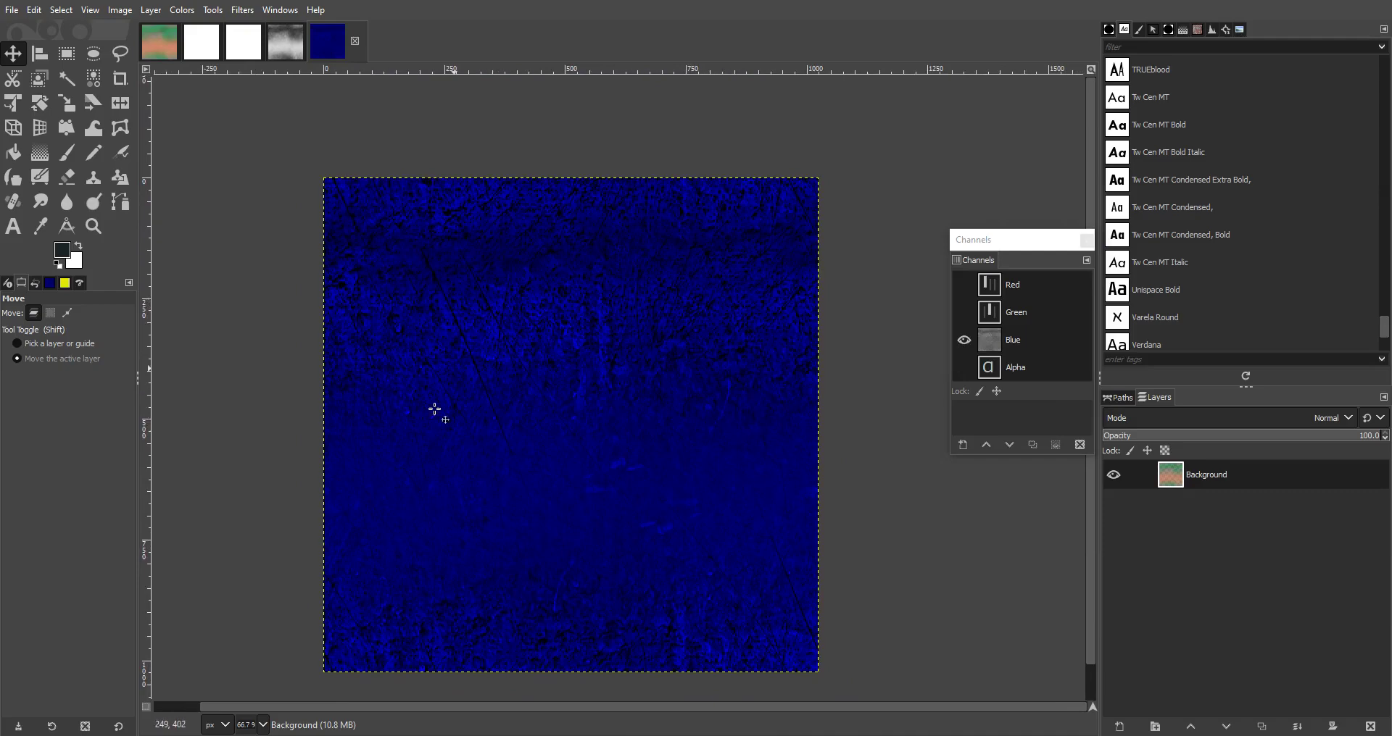
middle_click(553, 435)
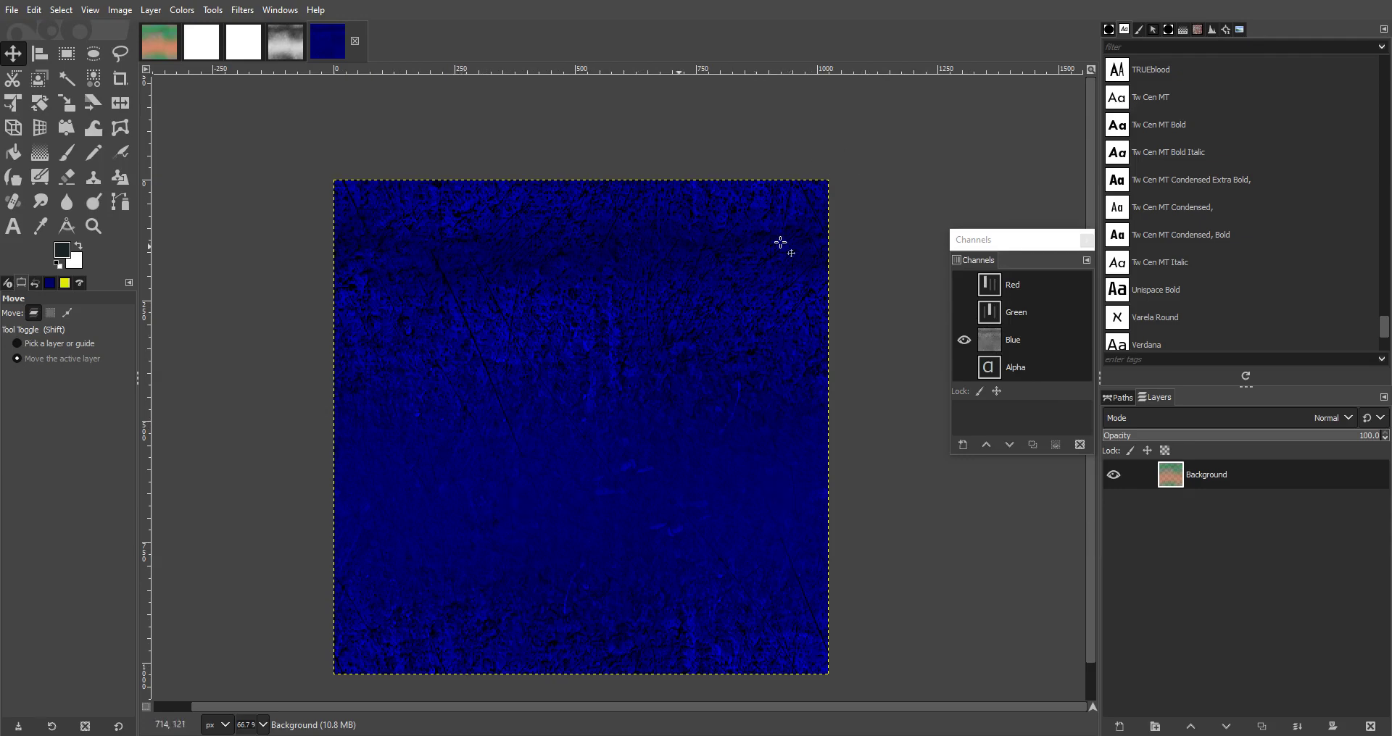
left_click(964, 340)
left_click(964, 367)
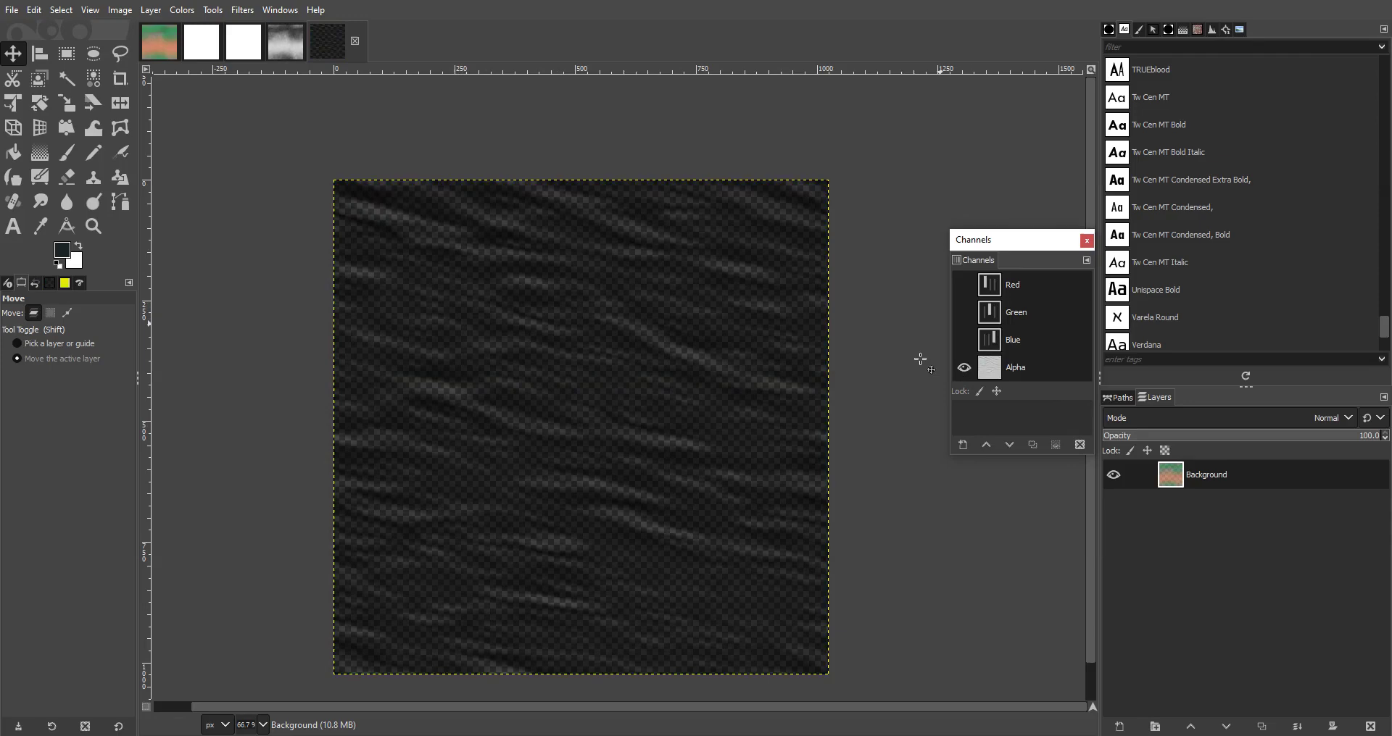
middle_click(749, 503)
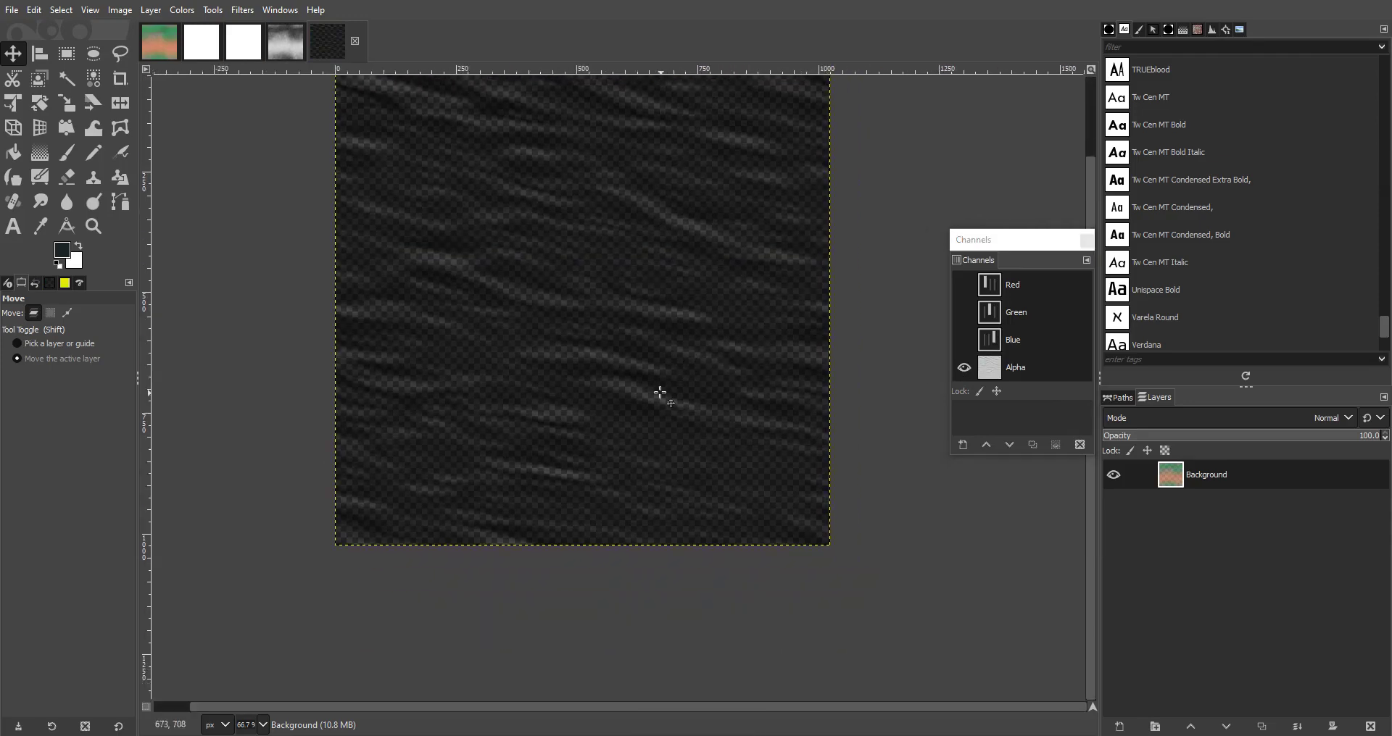
scroll(660, 393, "up", 1)
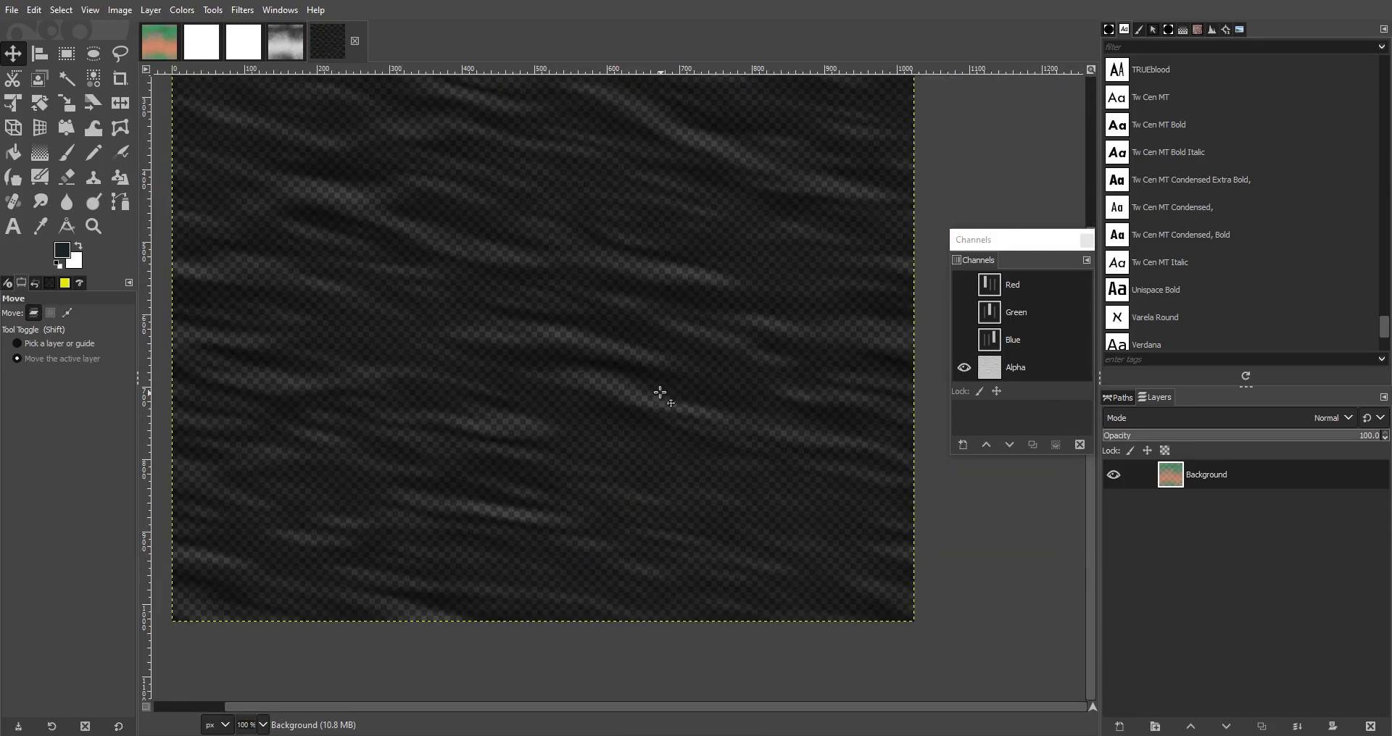
middle_click(683, 335)
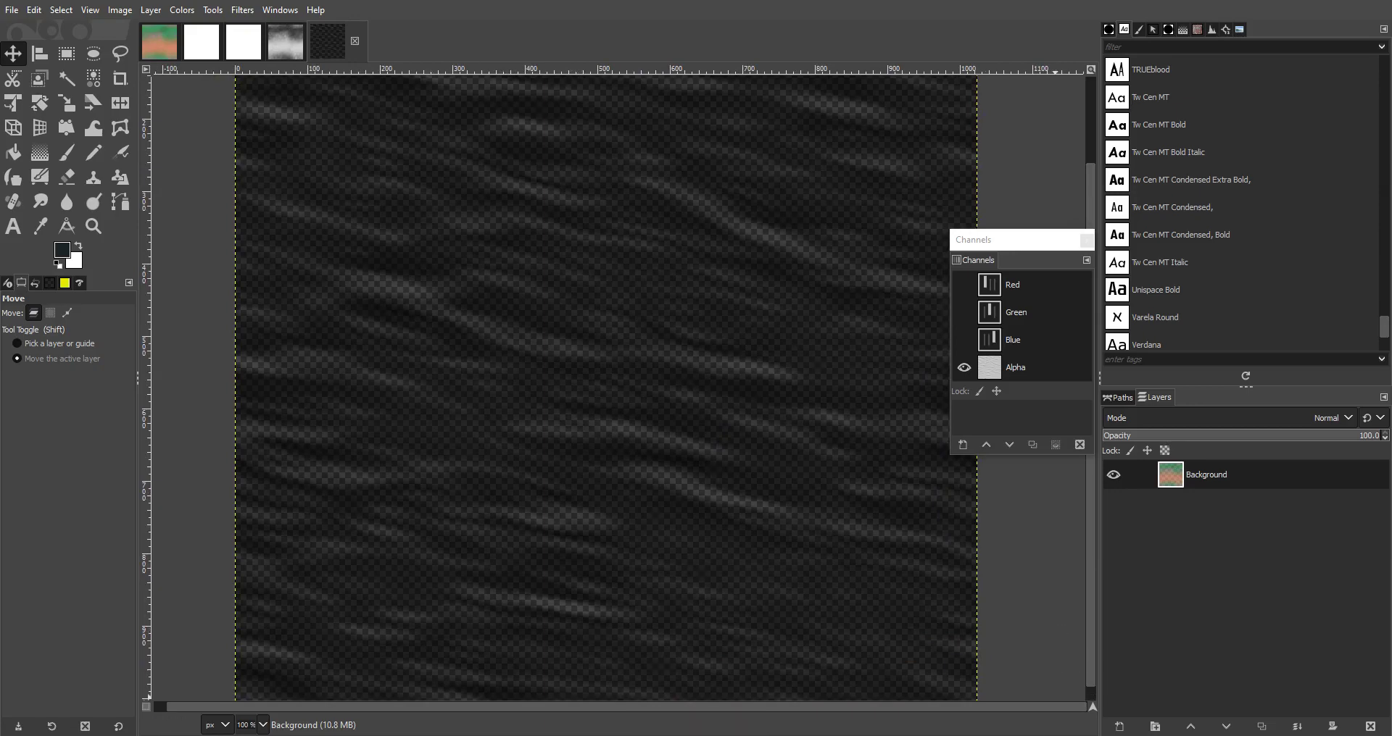
Step: Minimize the Explorer window and turn Blue and Red back on for full colour
key("alt+Tab")
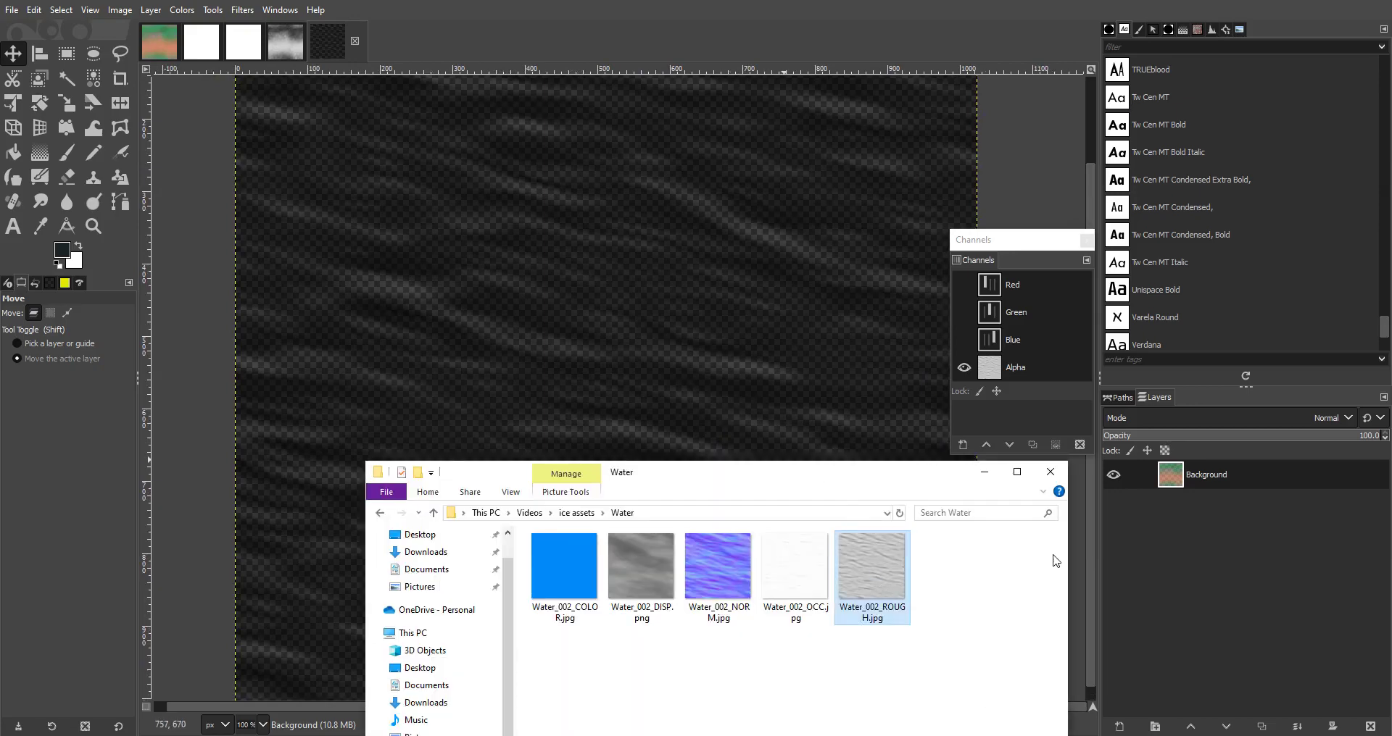
left_click(983, 472)
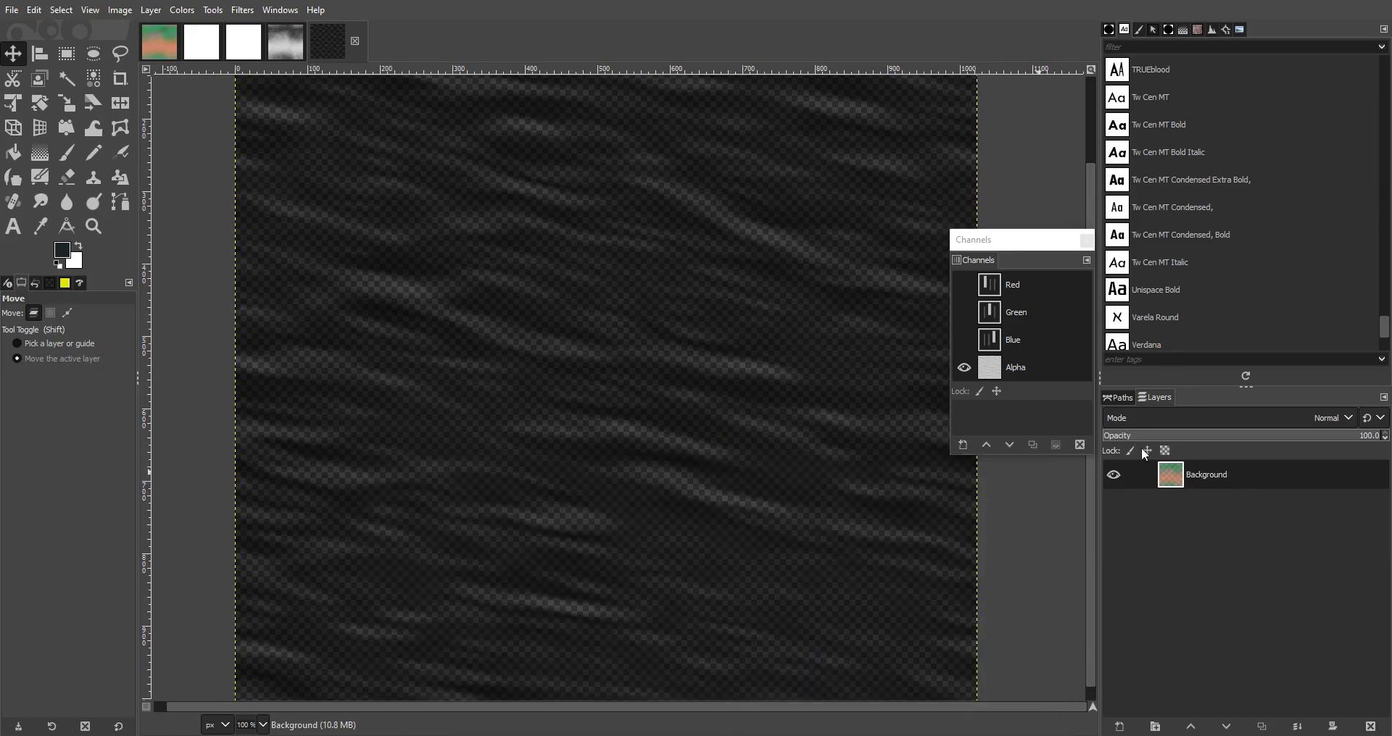
left_click(961, 339)
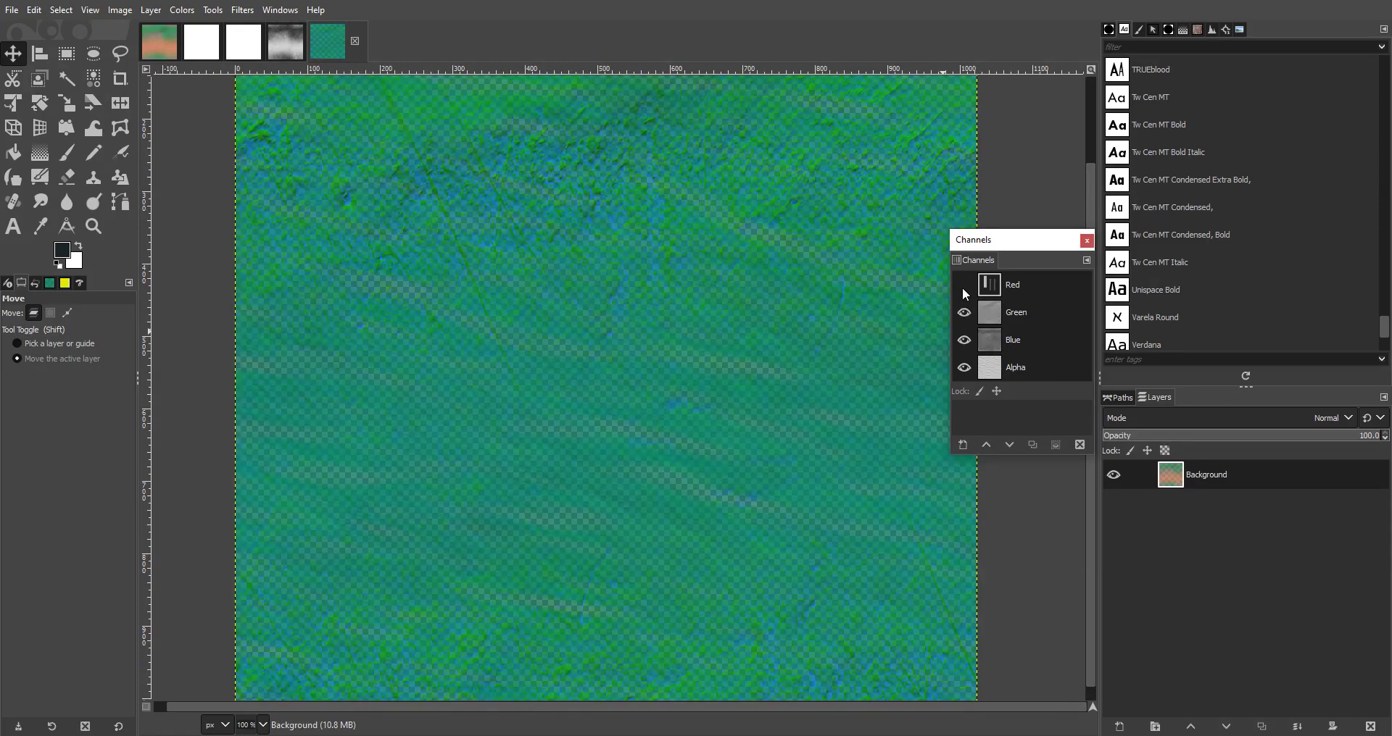
left_click(964, 285)
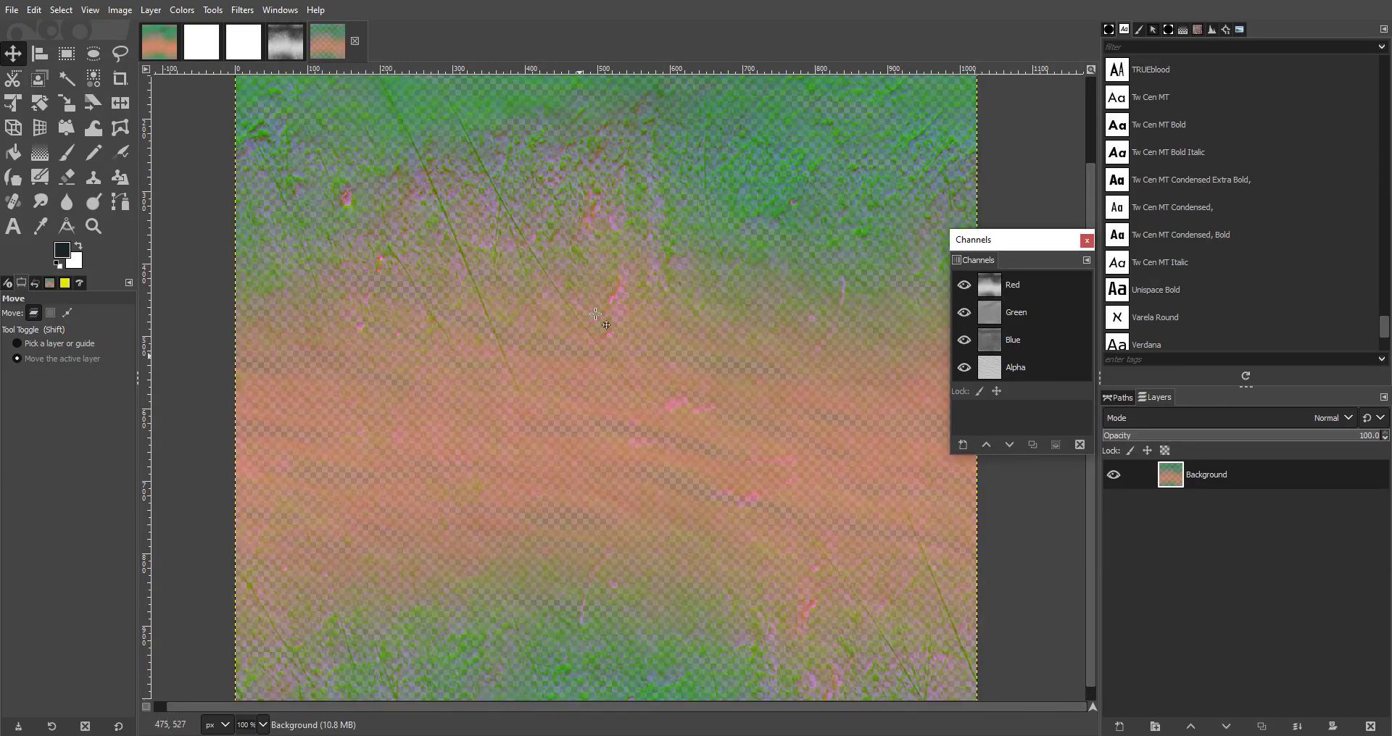
Step: Export the image as test.png into Pictures › Falconer, accepting the default PNG options
left_click(11, 12)
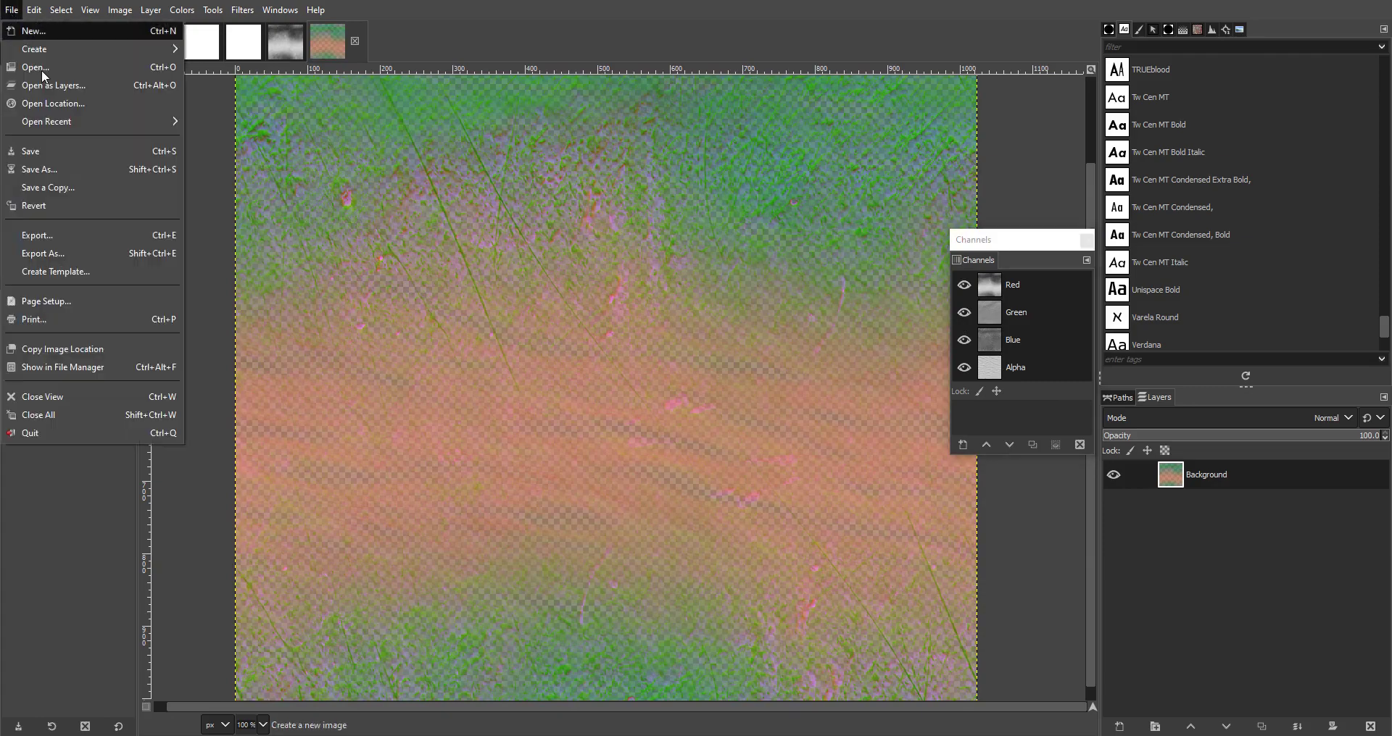
left_click(94, 237)
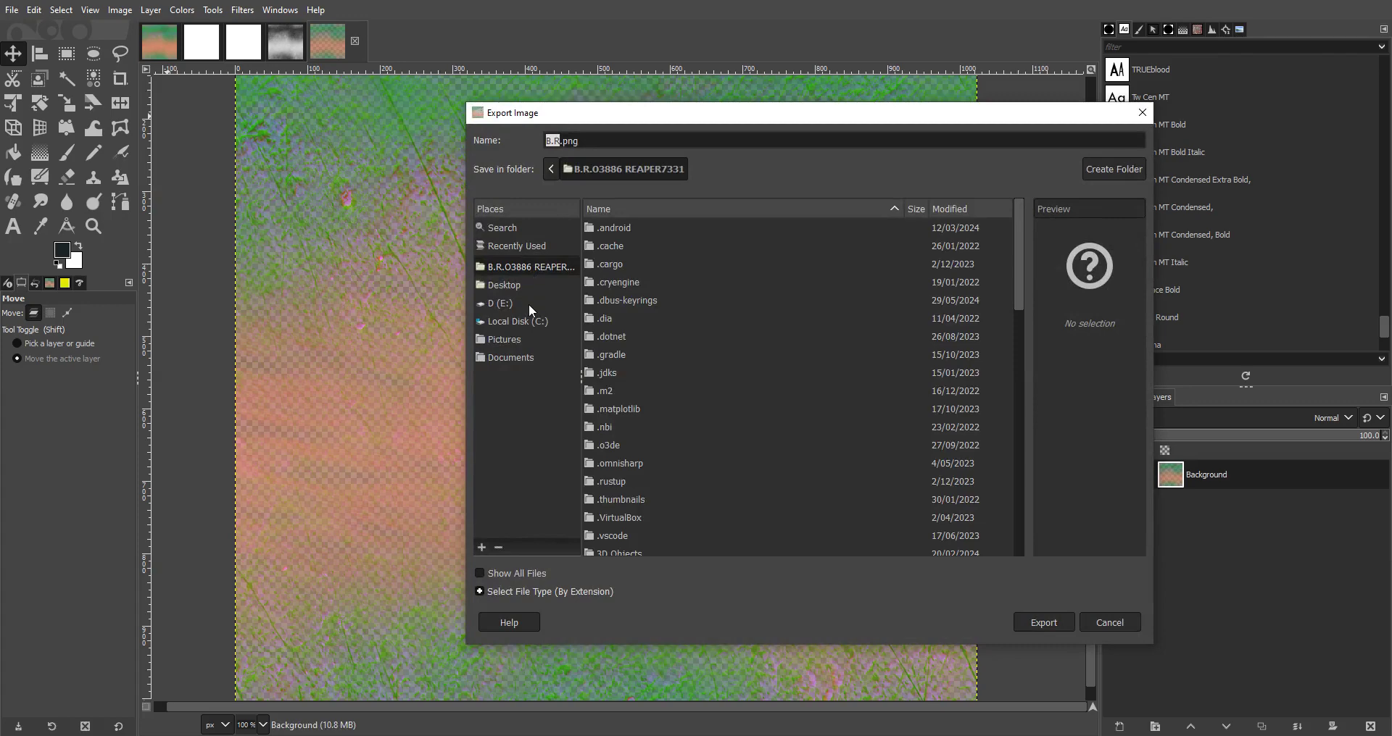
left_click(525, 321)
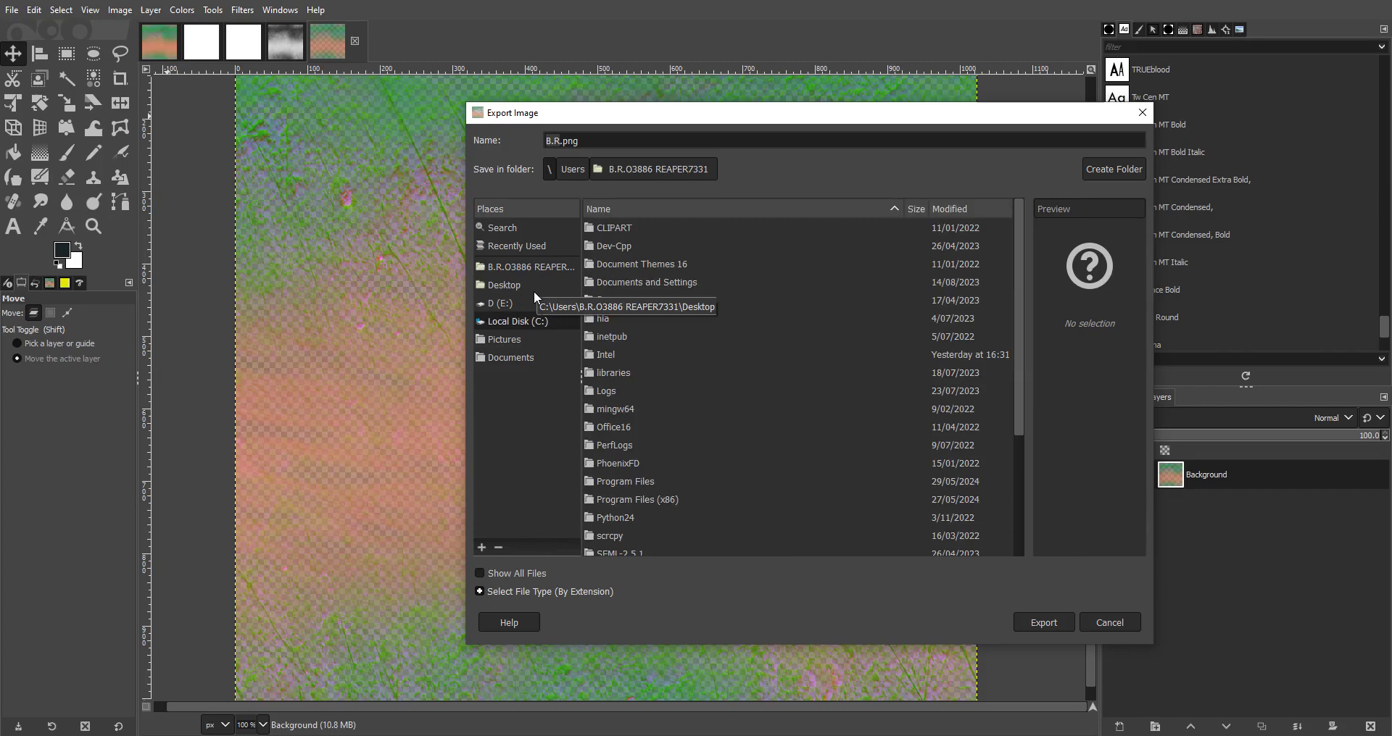
left_click(520, 339)
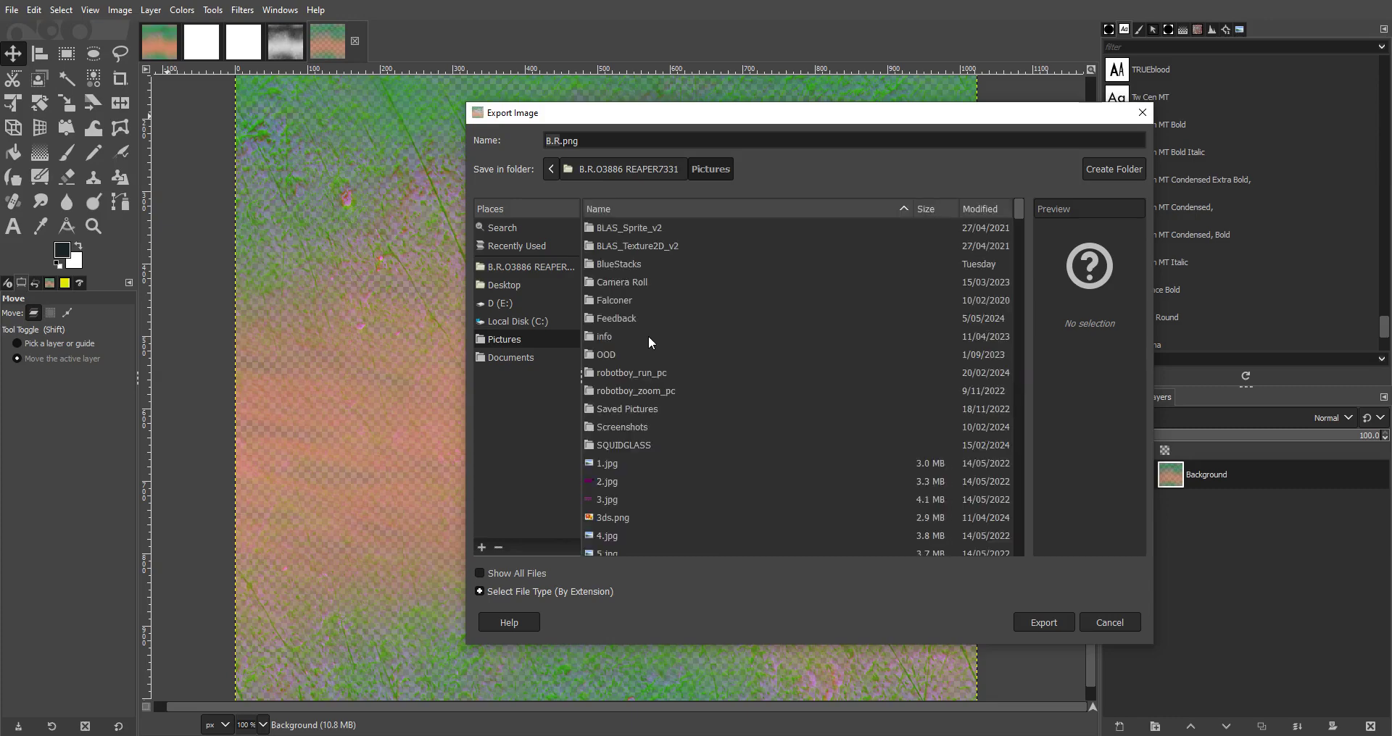
double_click(606, 301)
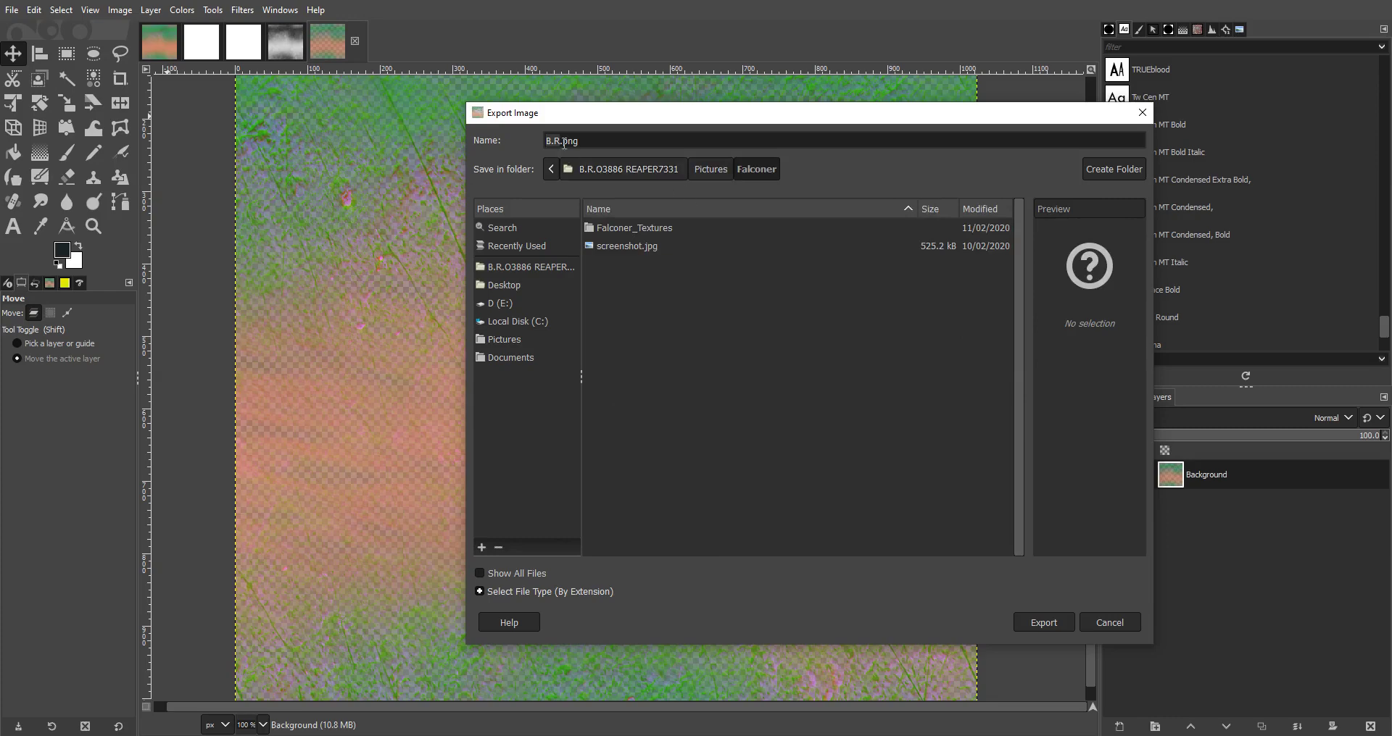
type("test")
left_click(1043, 625)
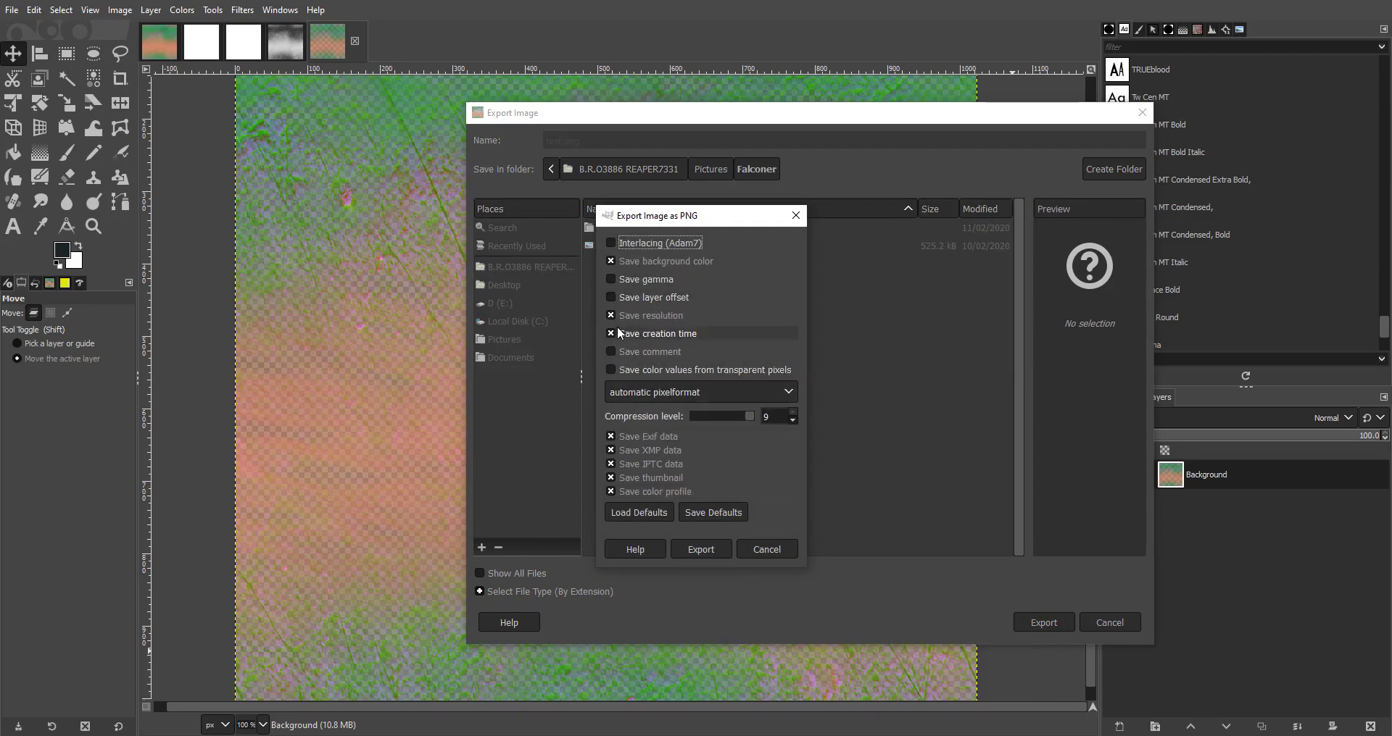
left_click(700, 549)
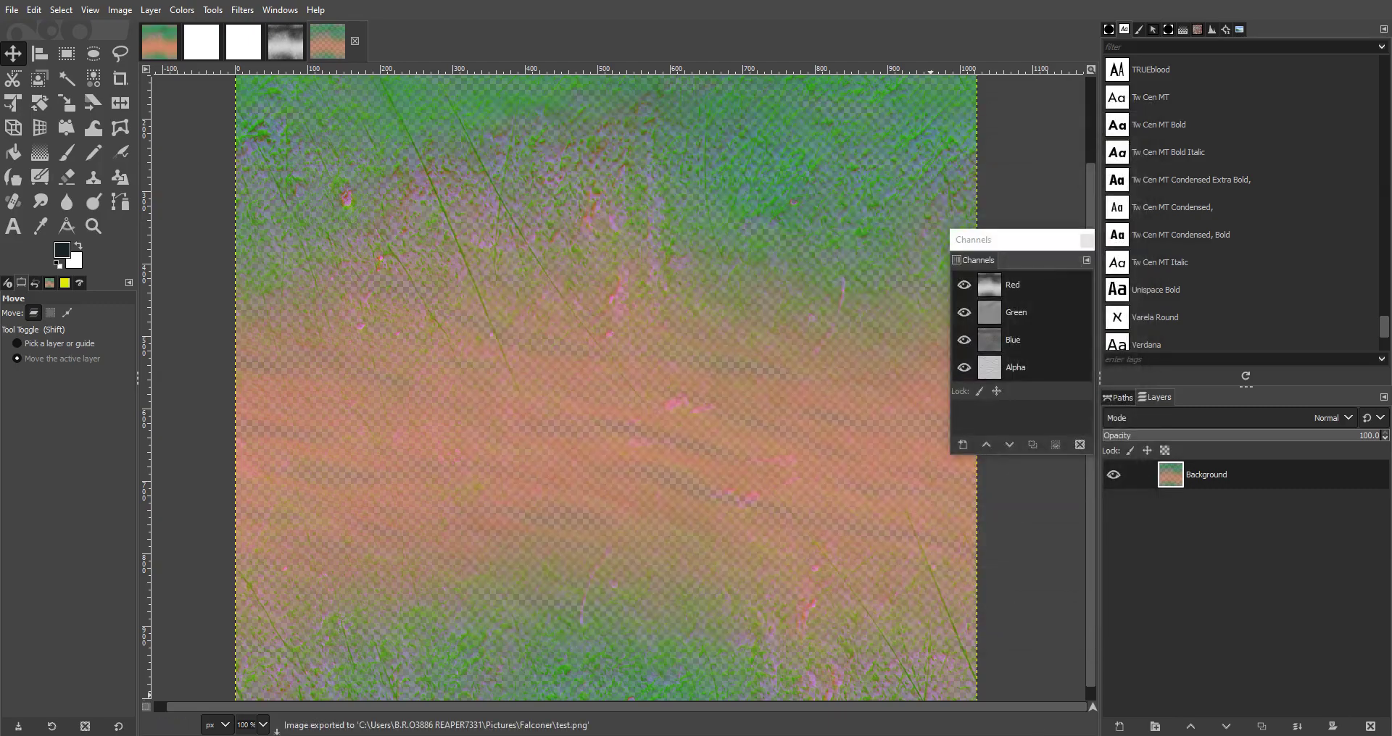
Step: In File Explorer, open Pictures › Falconer and drag test.png onto the GIMP canvas
left_click(984, 727)
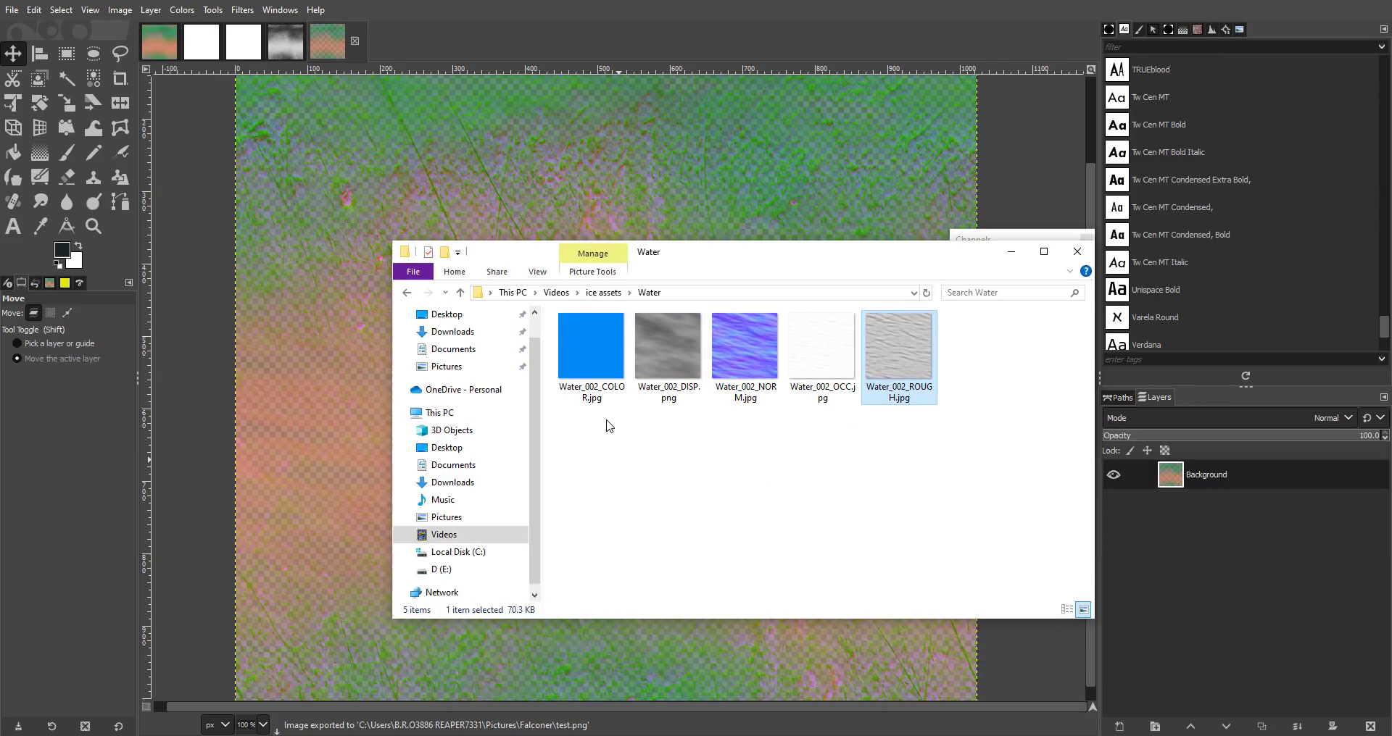
left_click(511, 517)
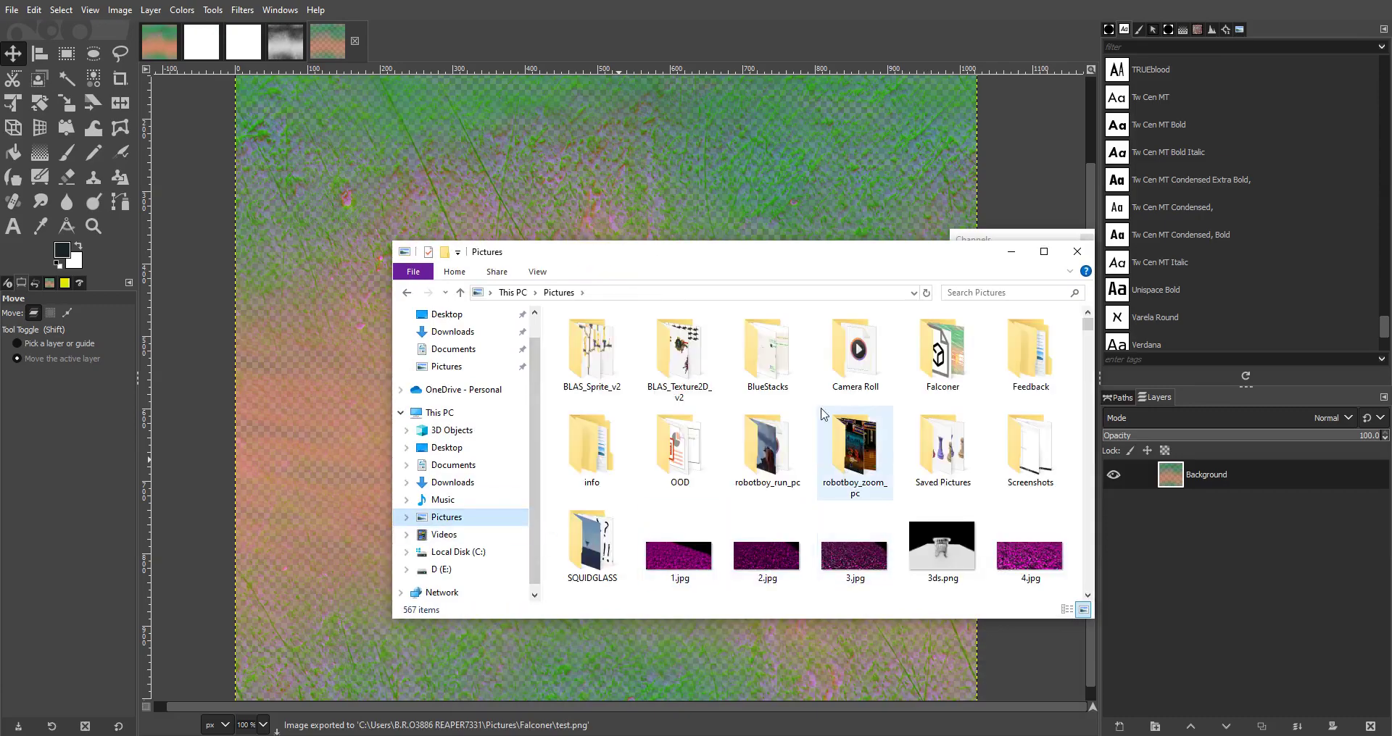
double_click(943, 374)
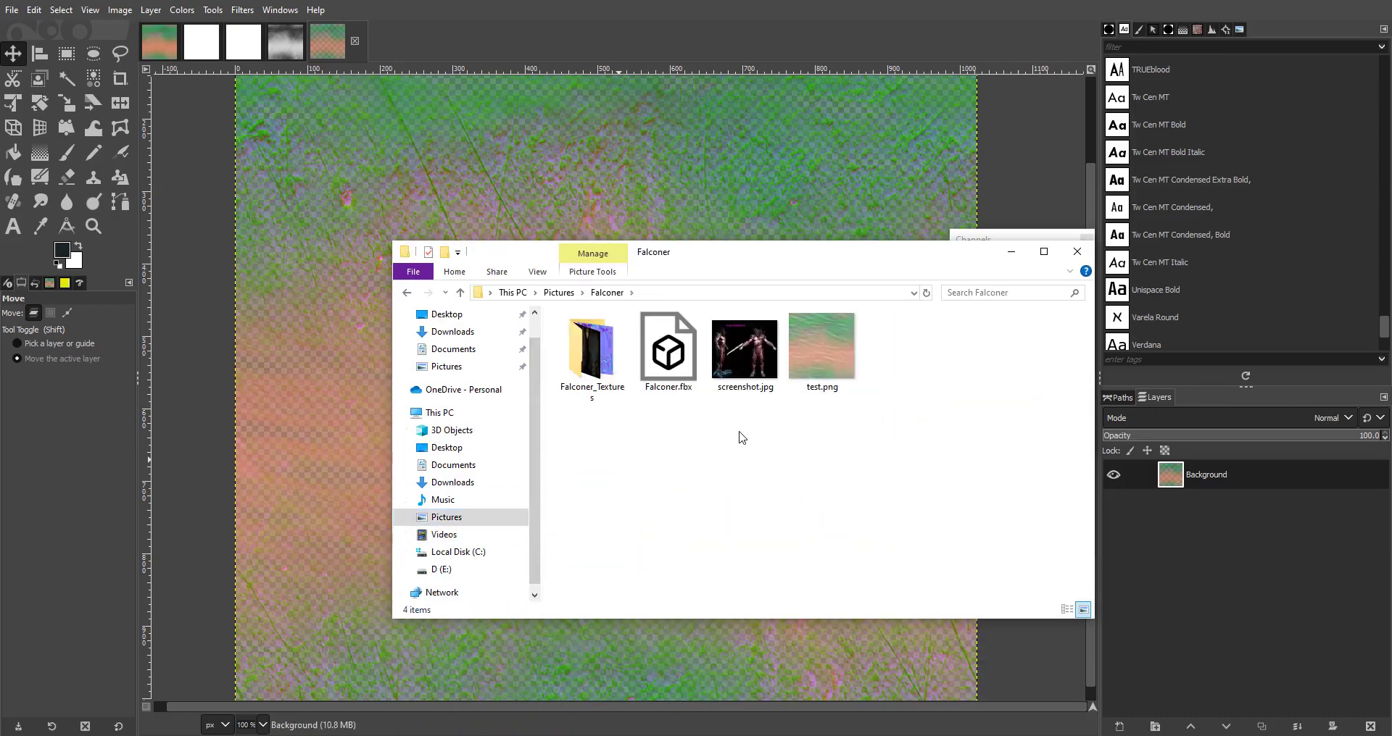
left_click(824, 355)
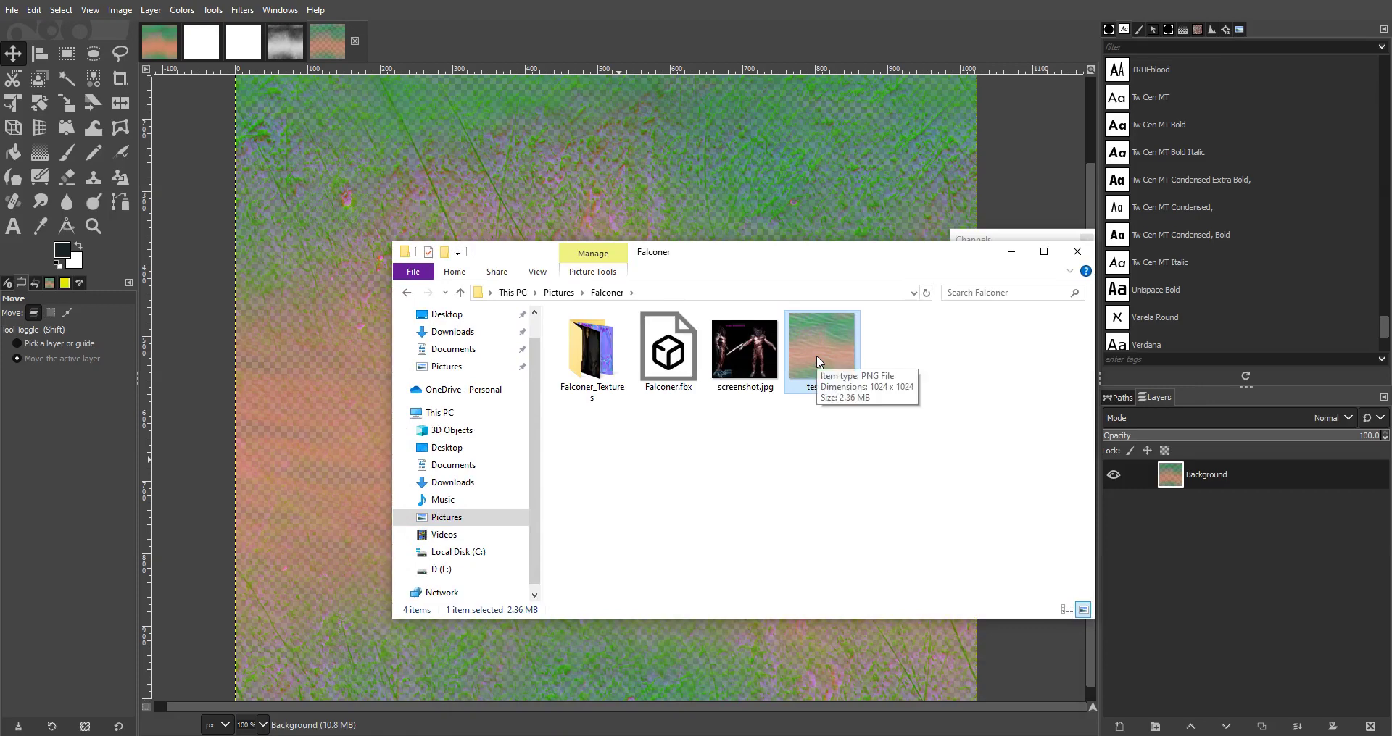
left_click_drag(813, 370, 729, 23)
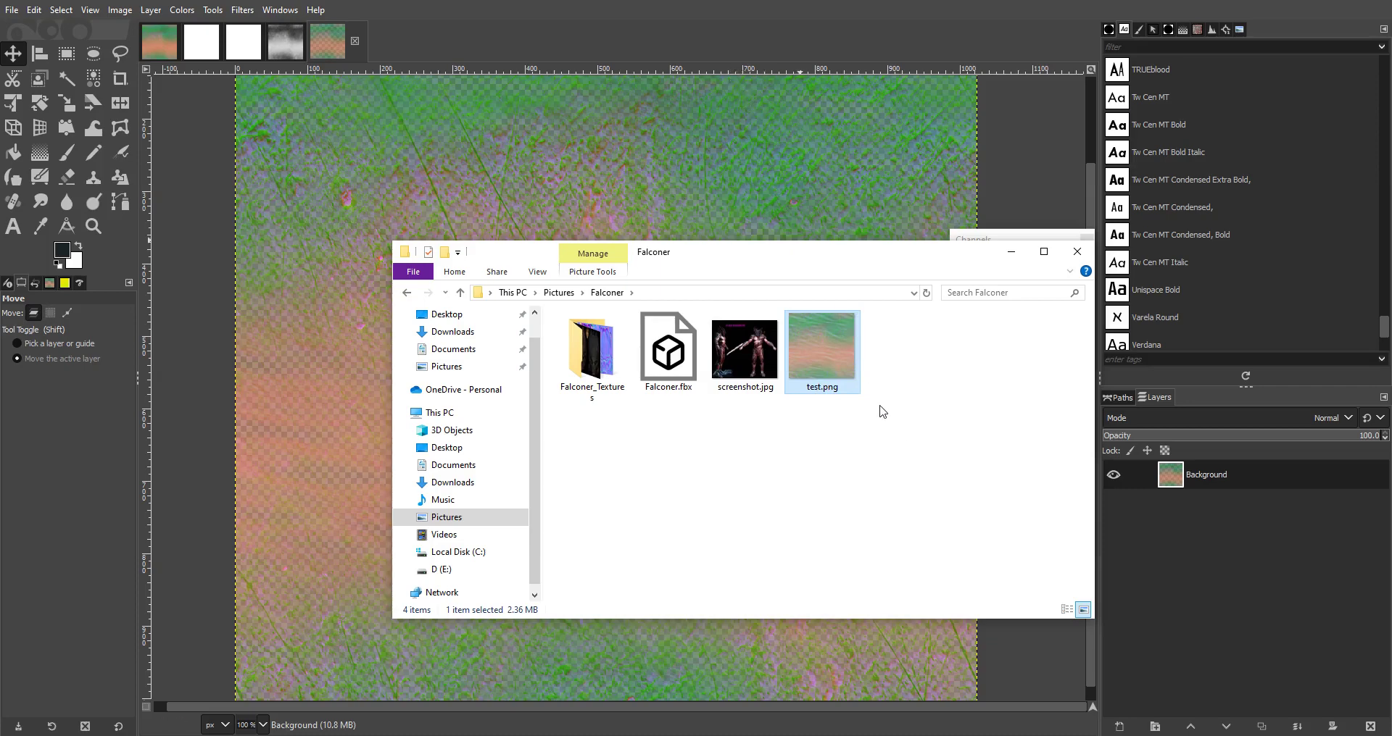
left_click_drag(825, 341, 324, 279)
Step: Move the Channels dialog below the image and view the Red channel alone
left_click(1004, 251)
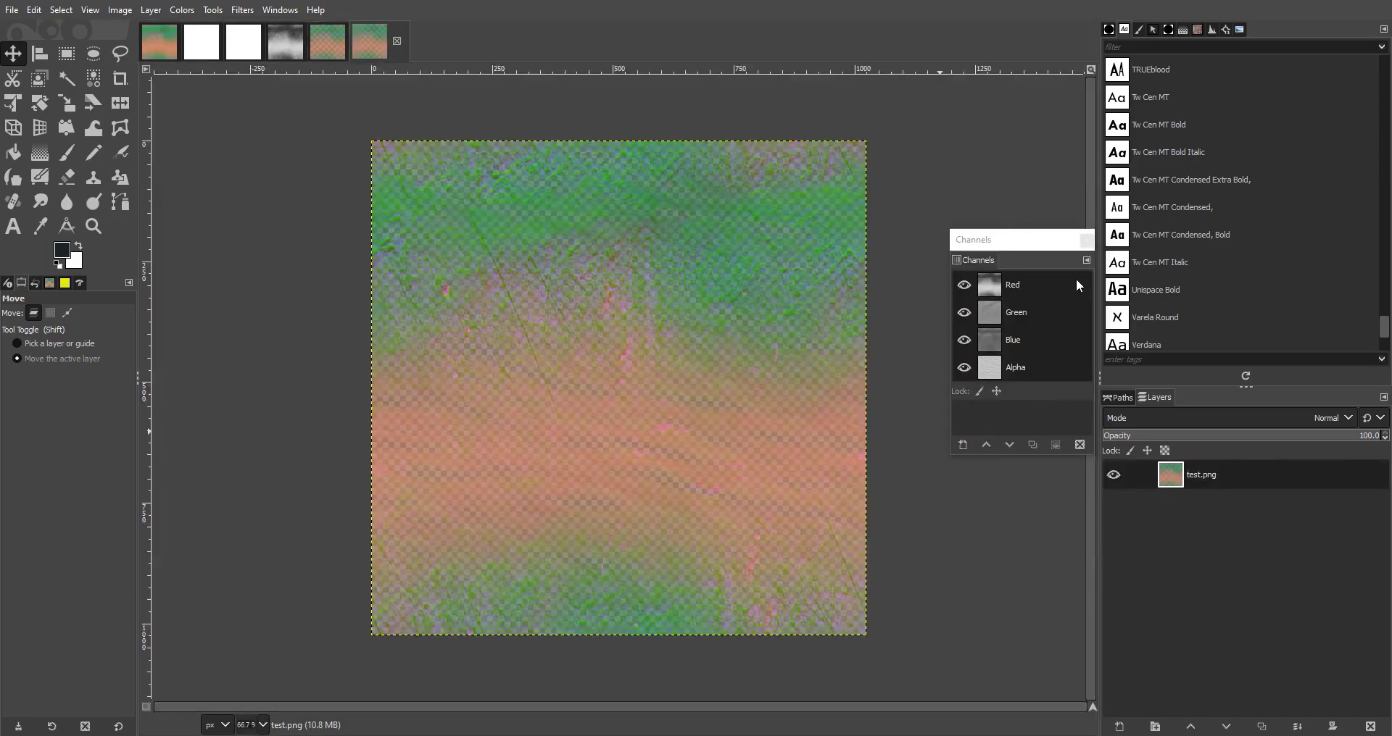
left_click_drag(1057, 250, 962, 470)
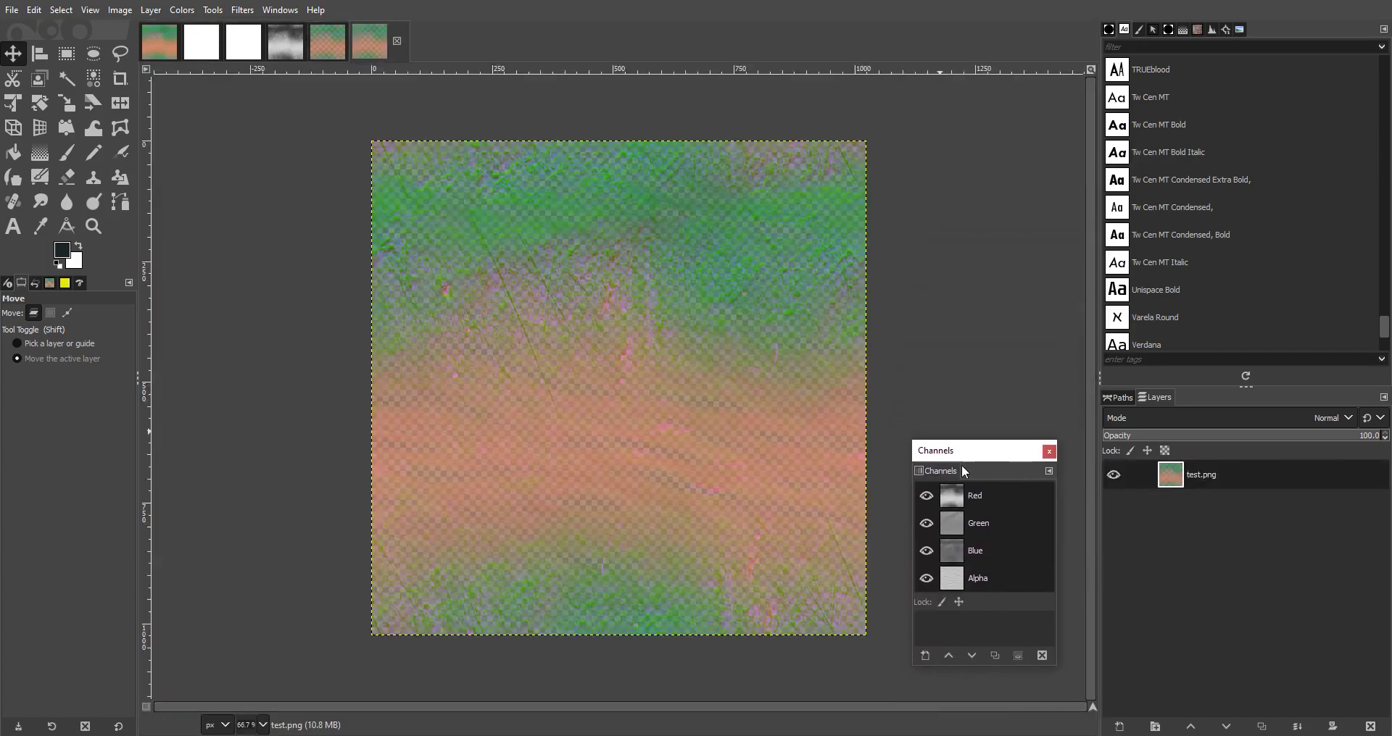
left_click(926, 550)
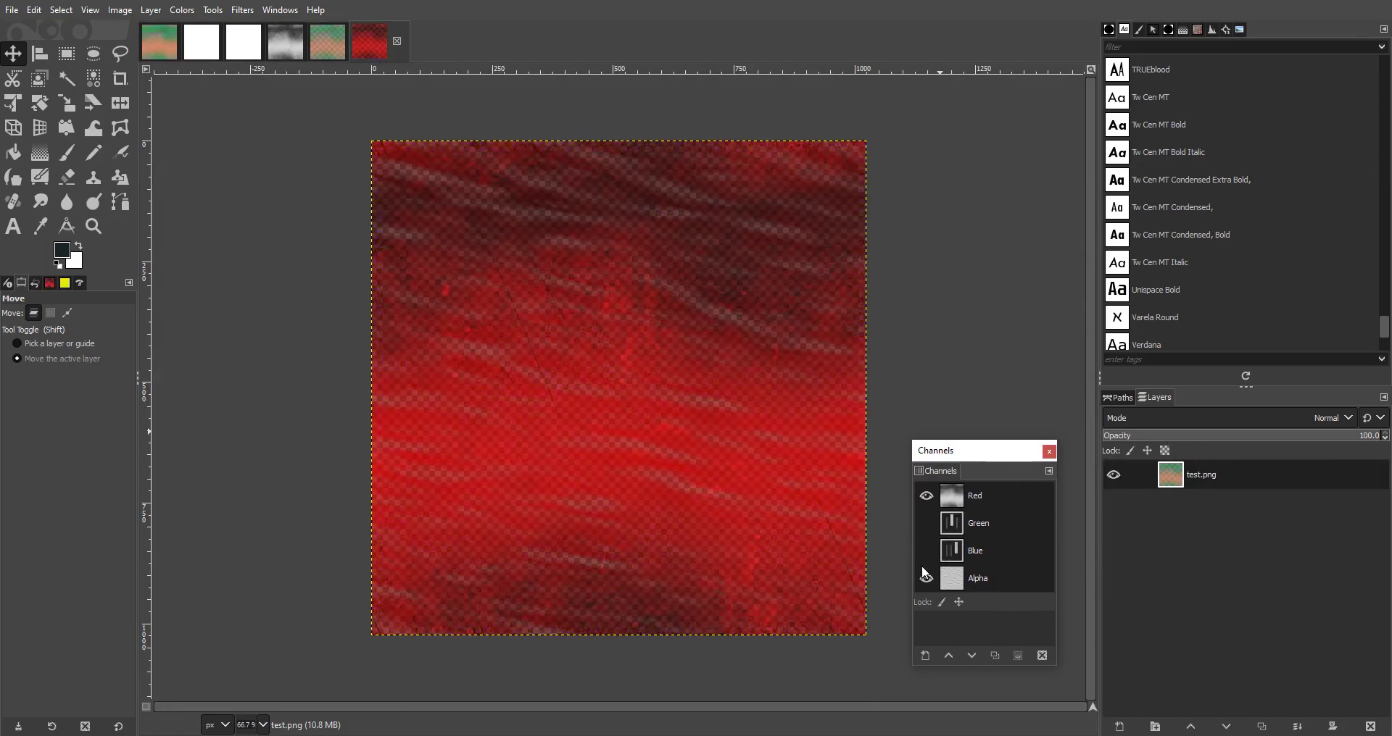
left_click(926, 578)
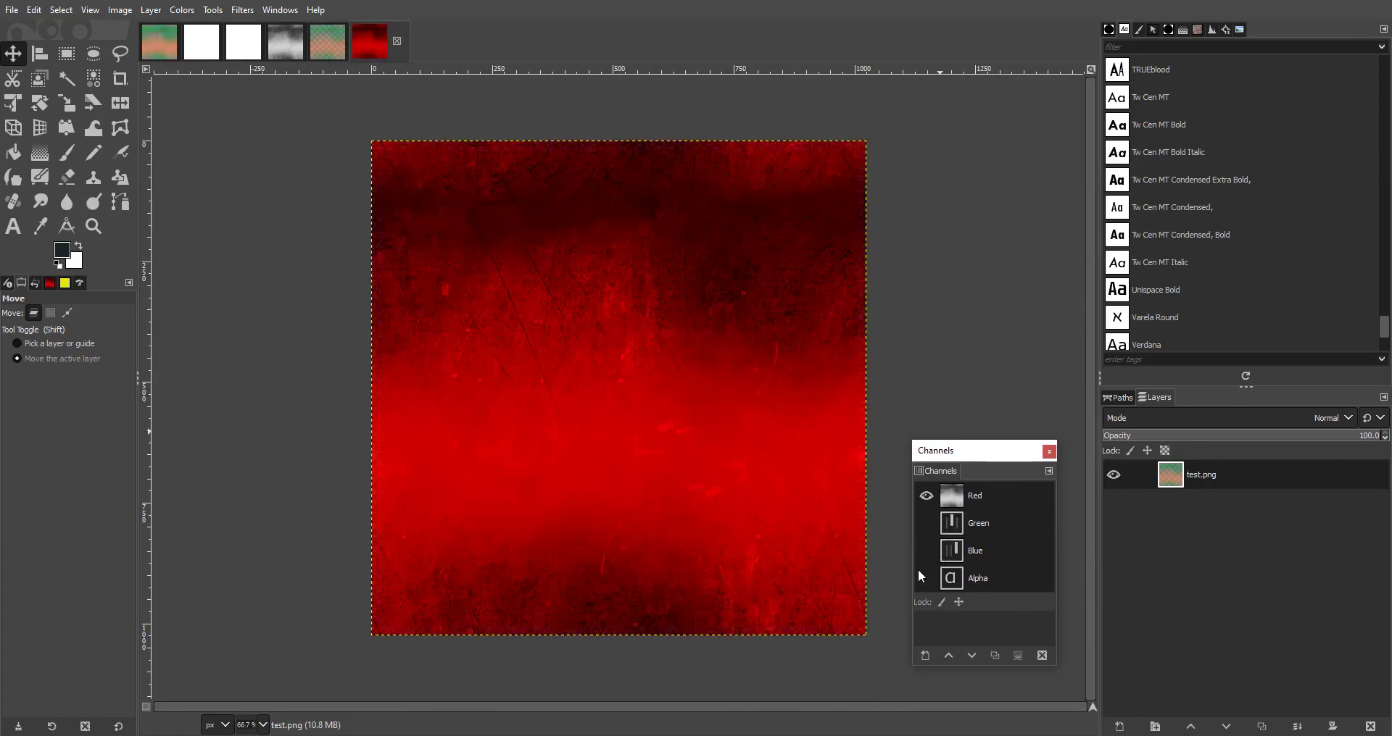
middle_click(739, 488)
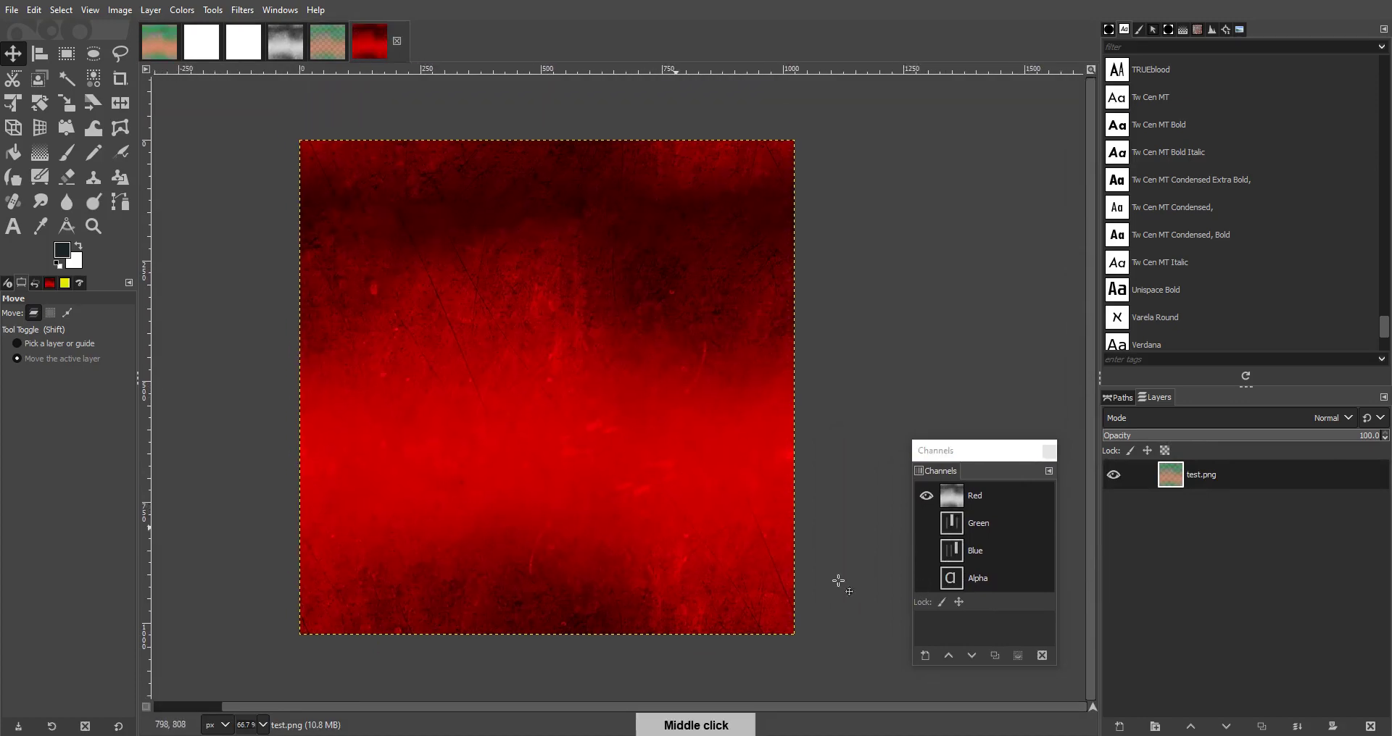
Step: View the Green, Blue and Alpha channels each alone, then turn Red, Green and Blue back on
left_click(926, 495)
left_click(927, 523)
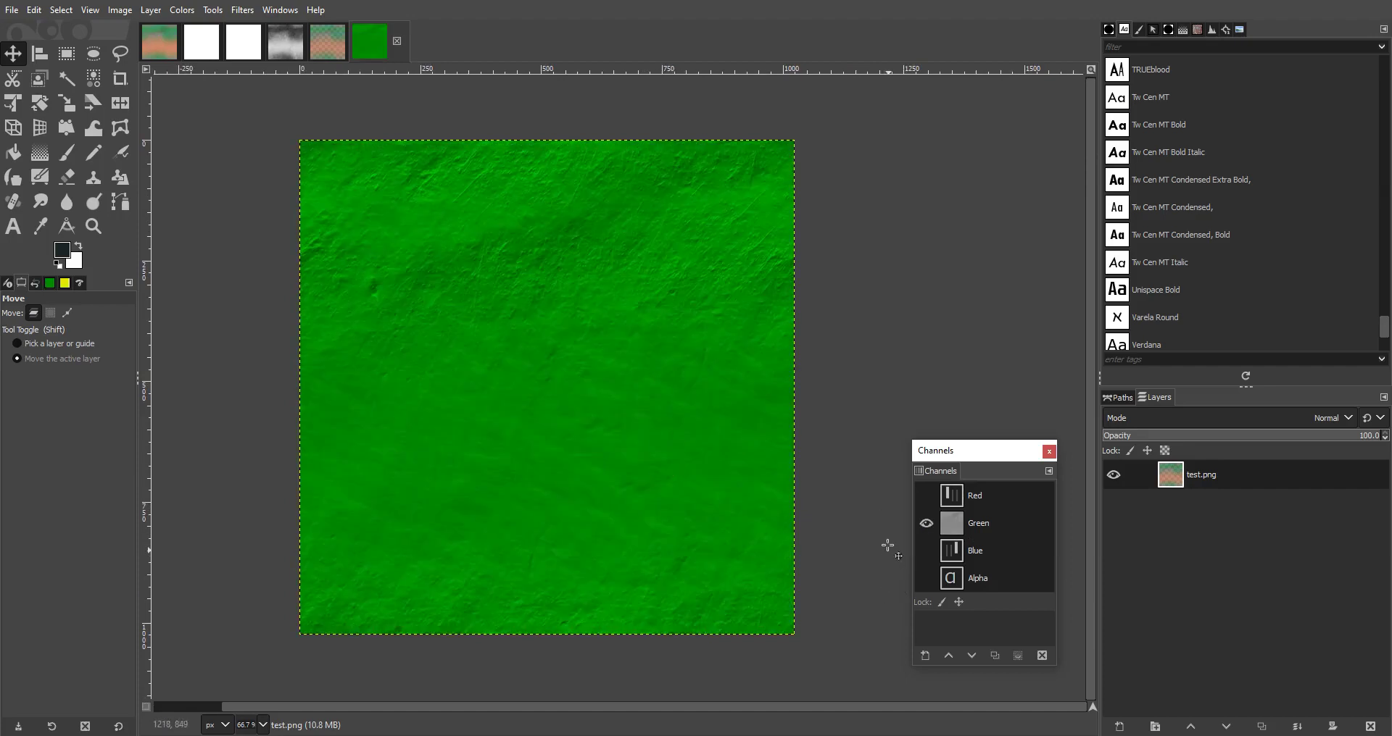
left_click(927, 524)
left_click(925, 551)
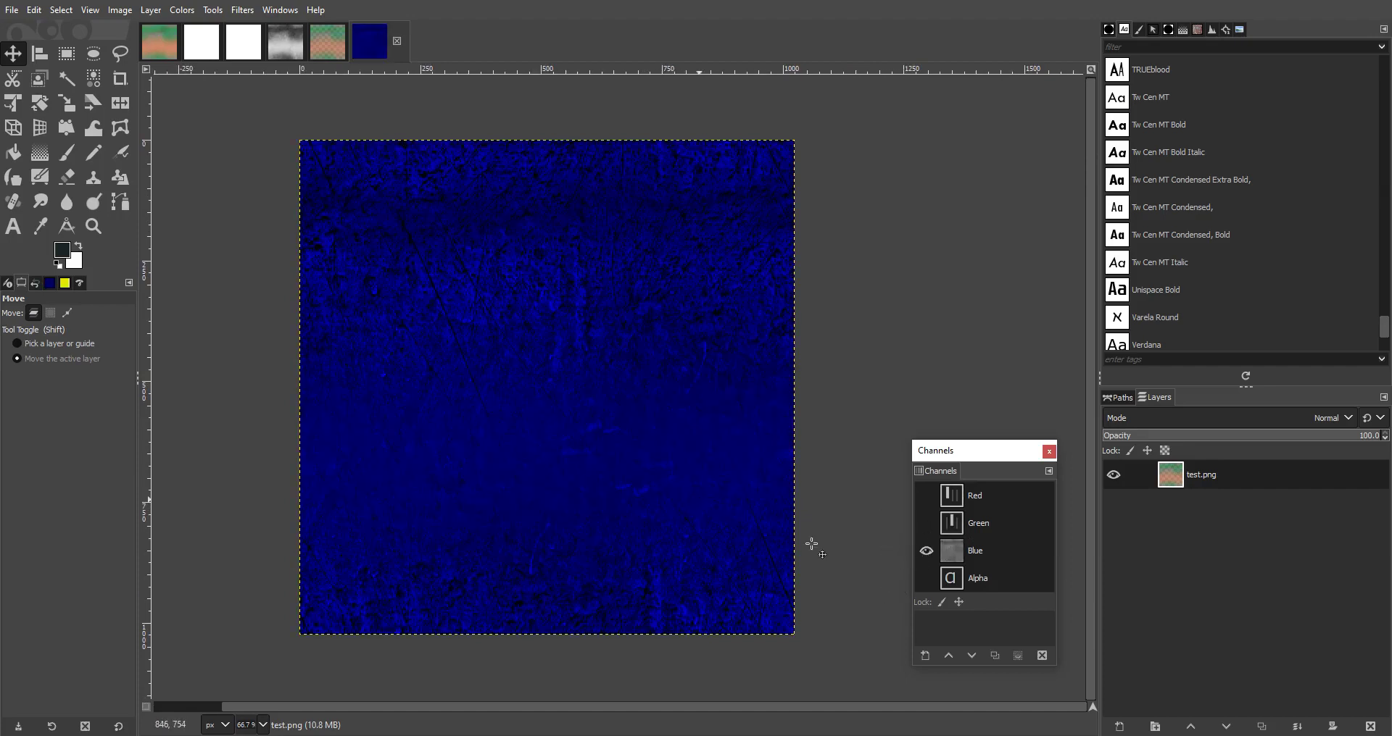
left_click(922, 555)
left_click(926, 578)
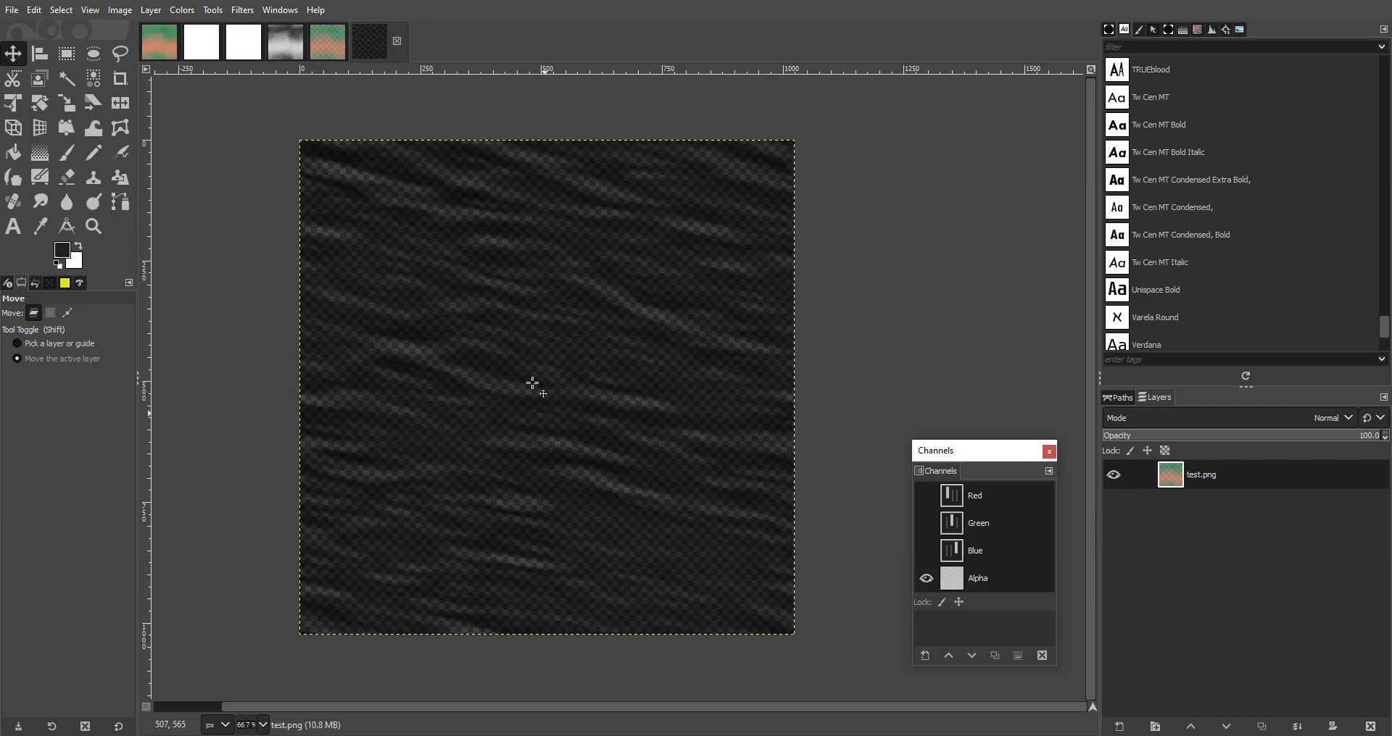
left_click(926, 551)
left_click(926, 523)
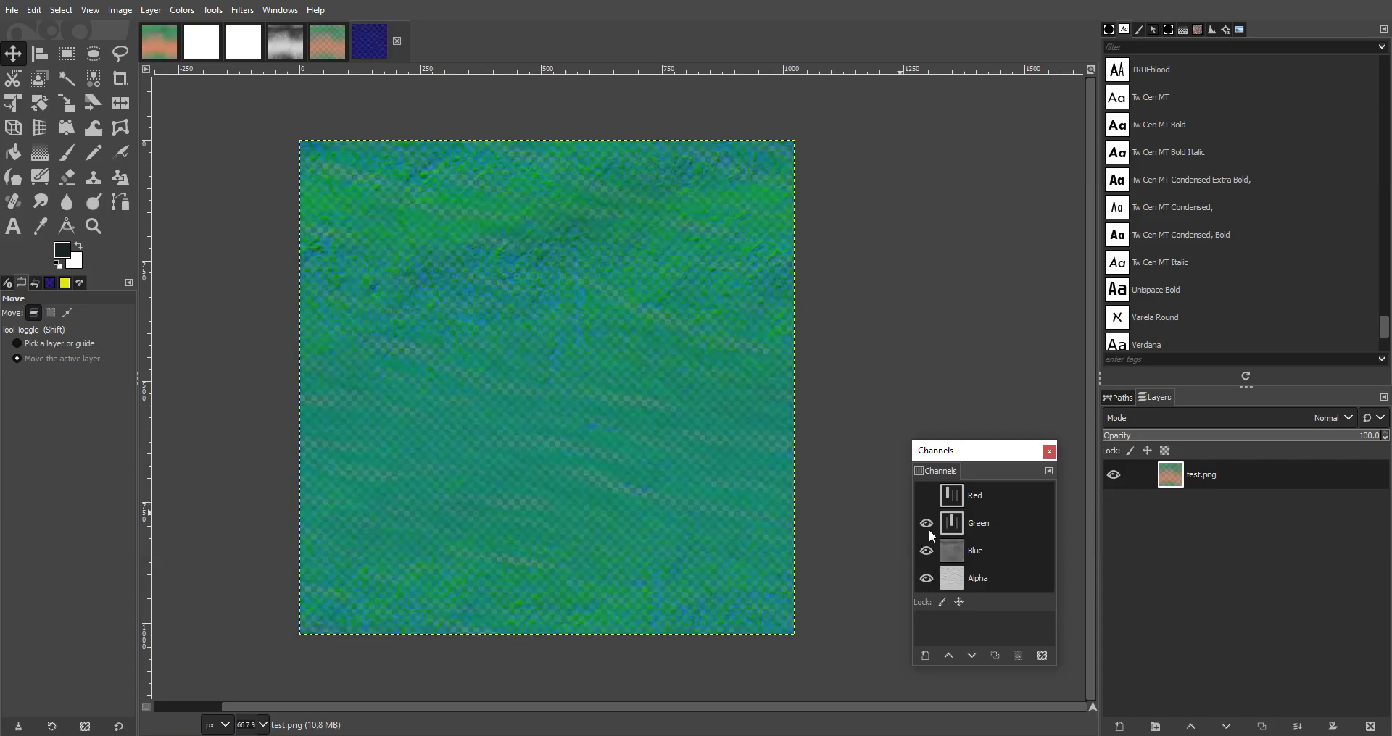
left_click(926, 496)
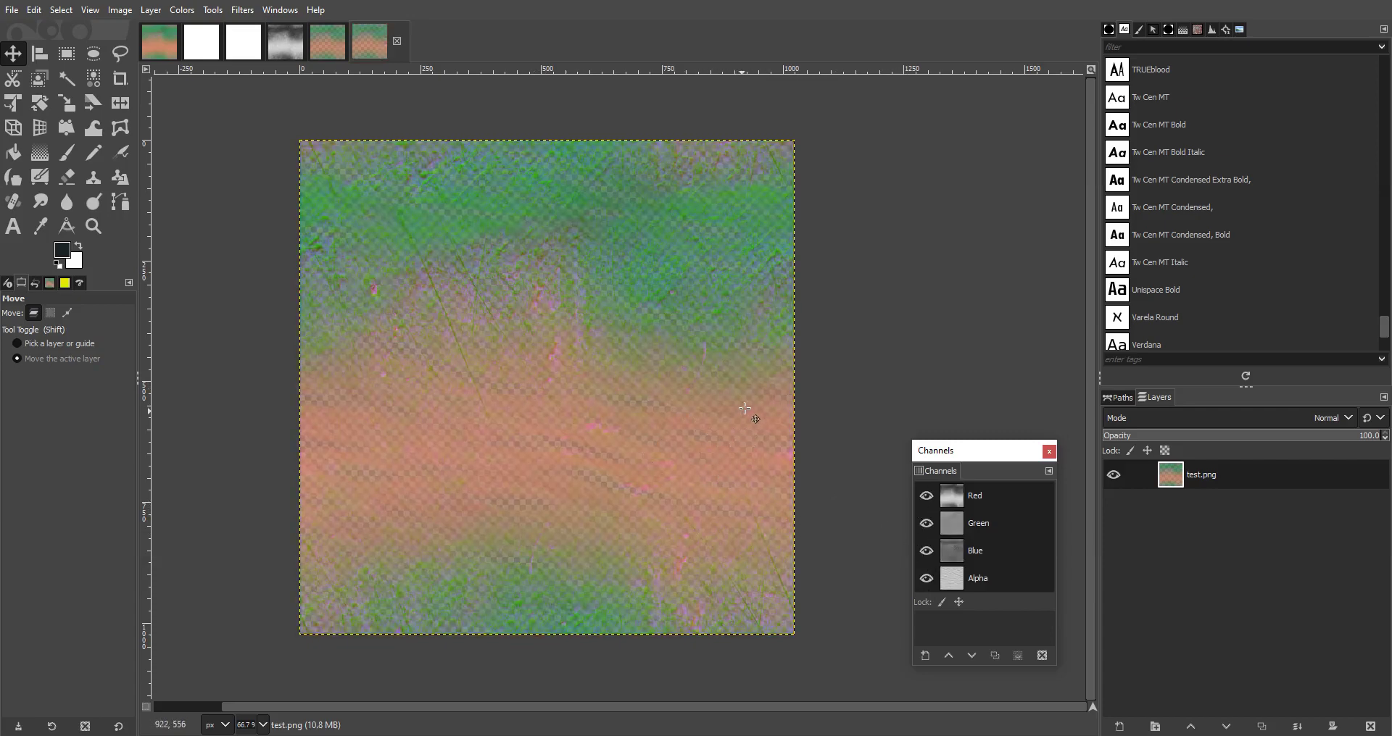